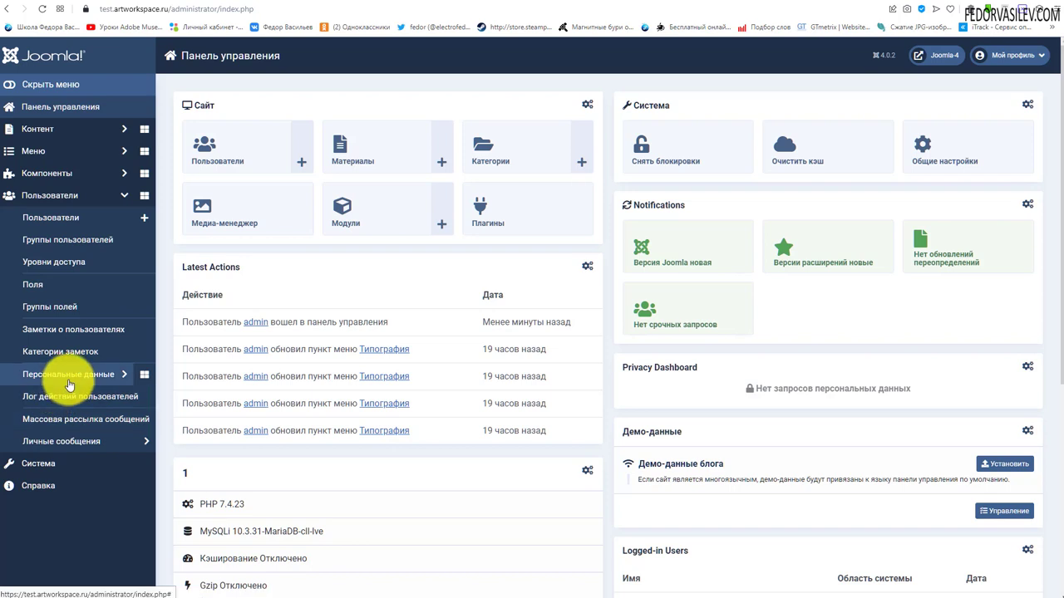
- Expand the "Персональные данные" section under the users menu and switch to the site's user registration page
click(118, 378)
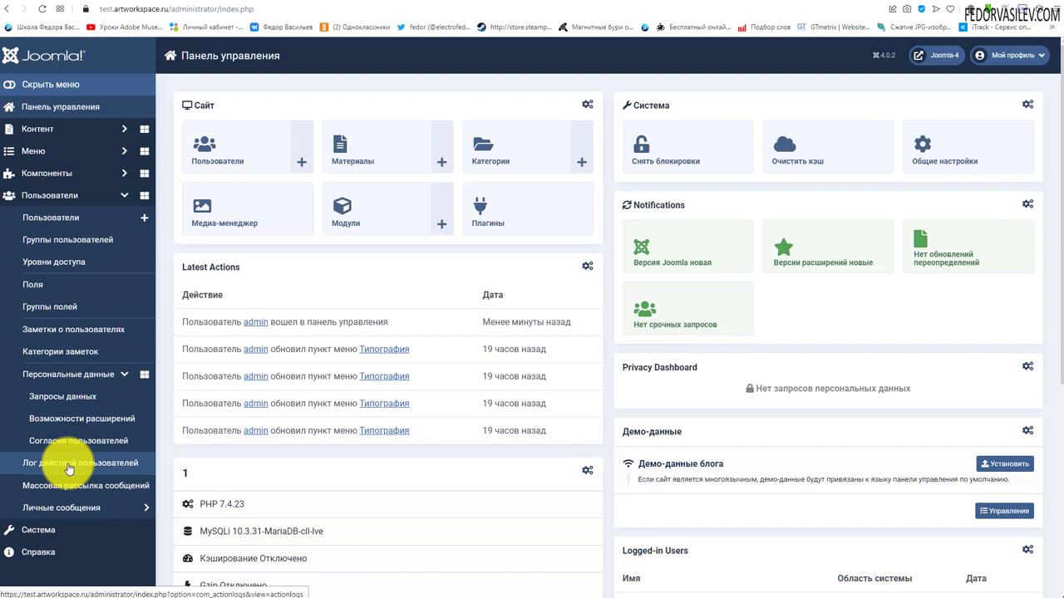
click(484, 3)
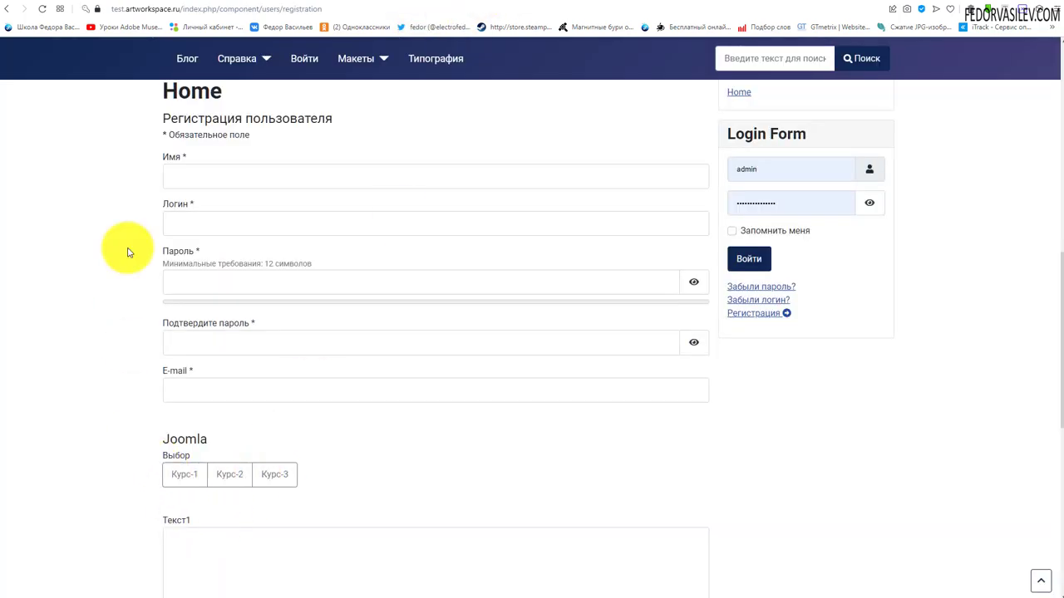
- Review the required fields of the registration form and check how the E-mail field reacts when left empty
scroll(479, 333, up, 2)
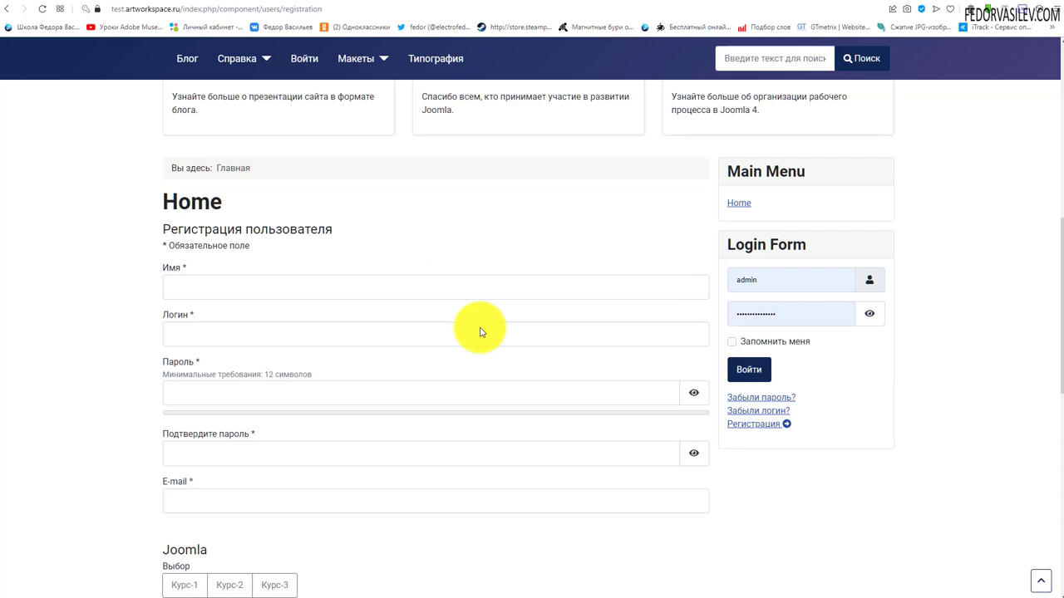
scroll(479, 332, down, 2)
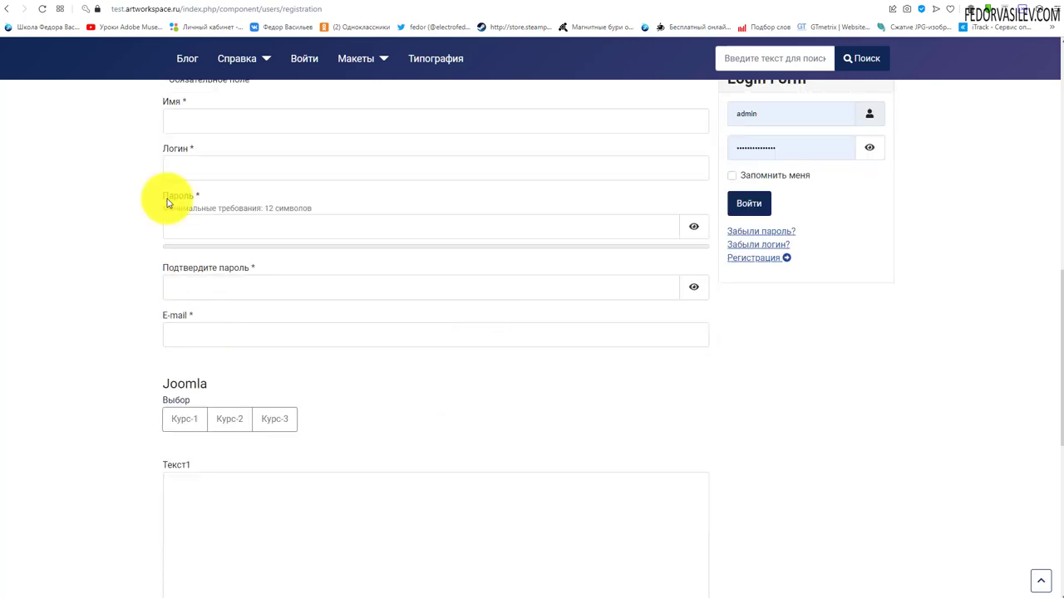
scroll(196, 376, up, 2)
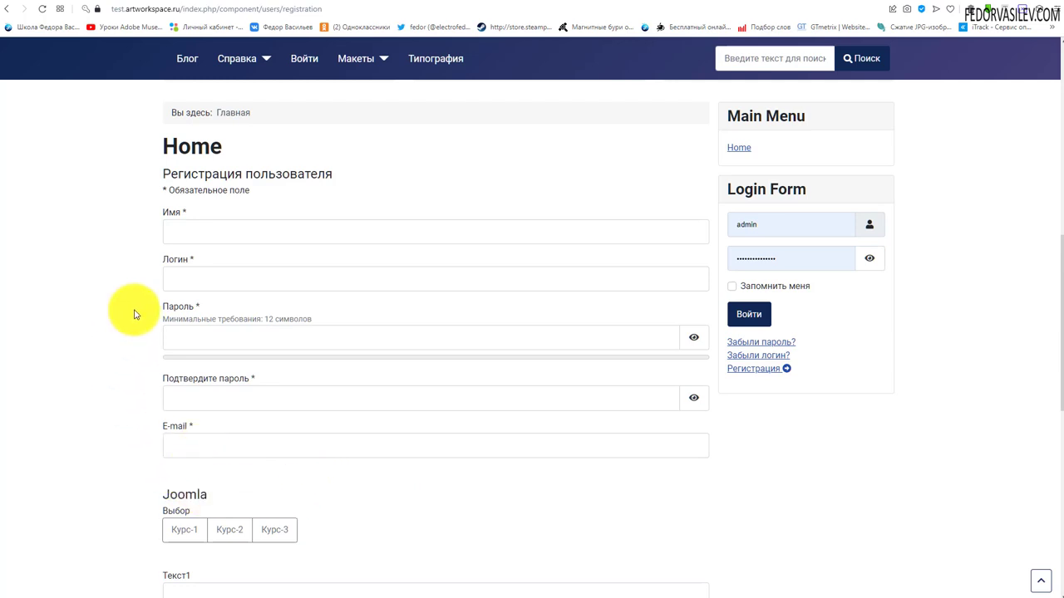
scroll(310, 475, down, 1)
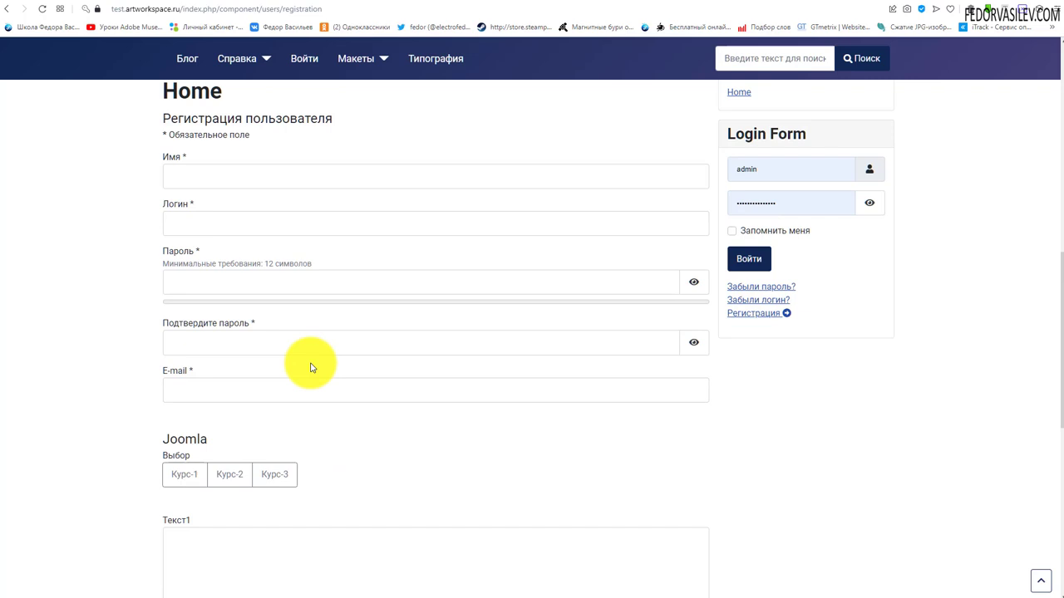
click(194, 394)
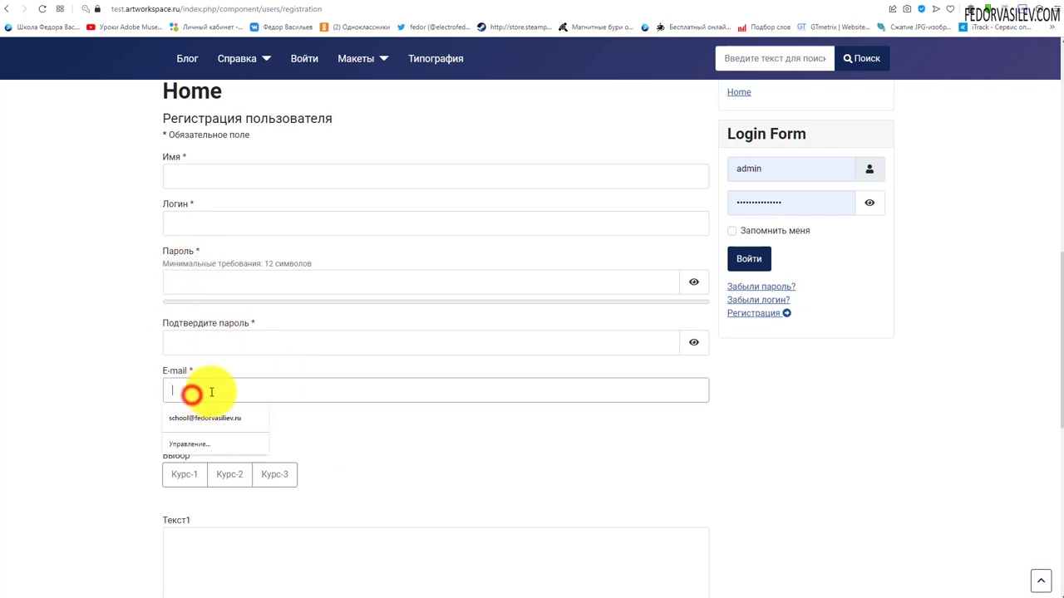
click(342, 424)
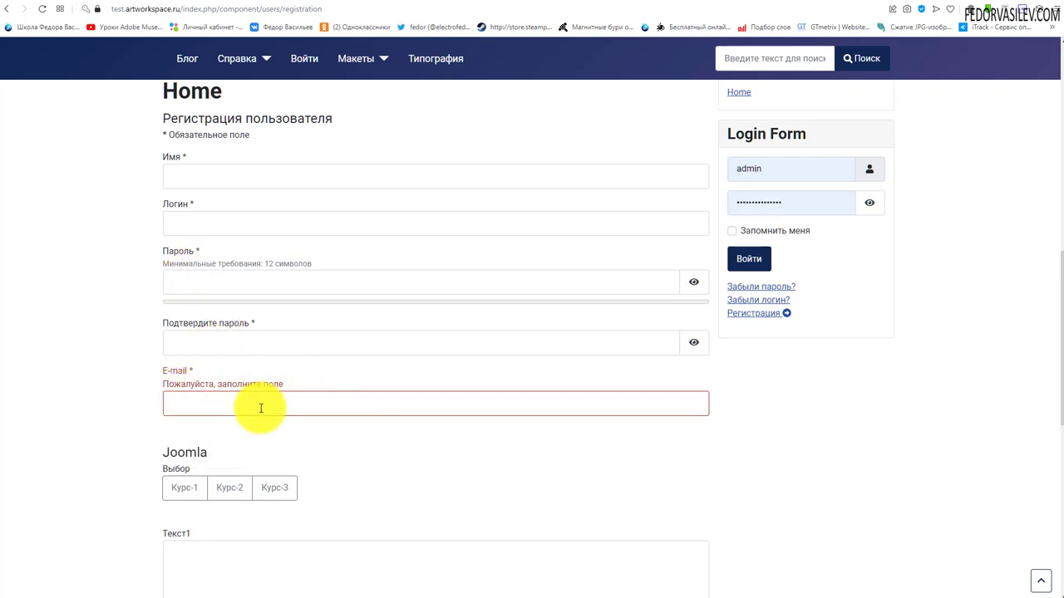
- Examine the personal data requested by the registration form, from the name field down to the Joomla and WordPress field groups
scroll(185, 325, up, 2)
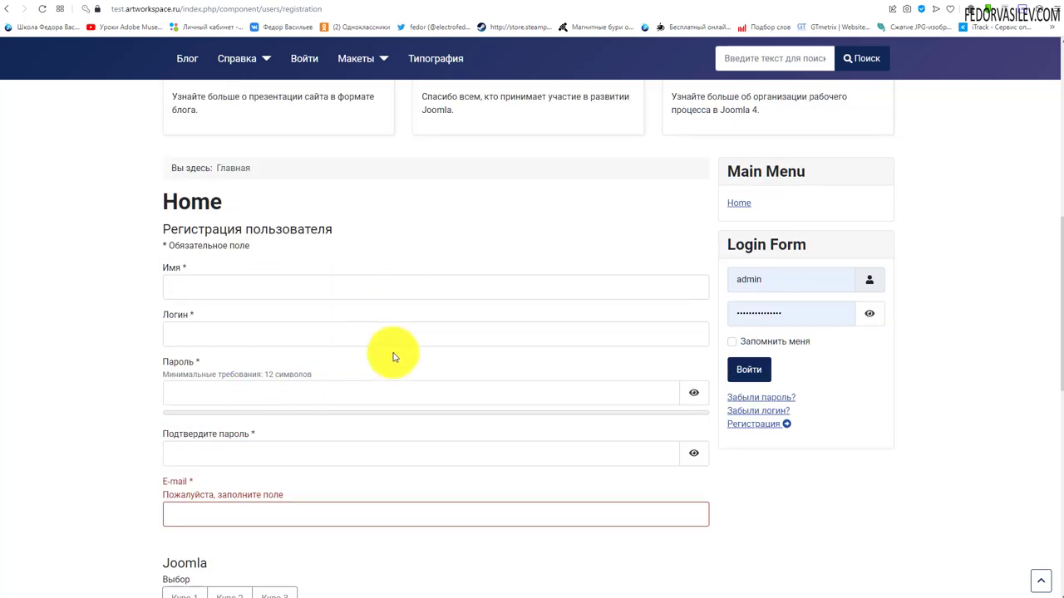
scroll(391, 290, down, 2)
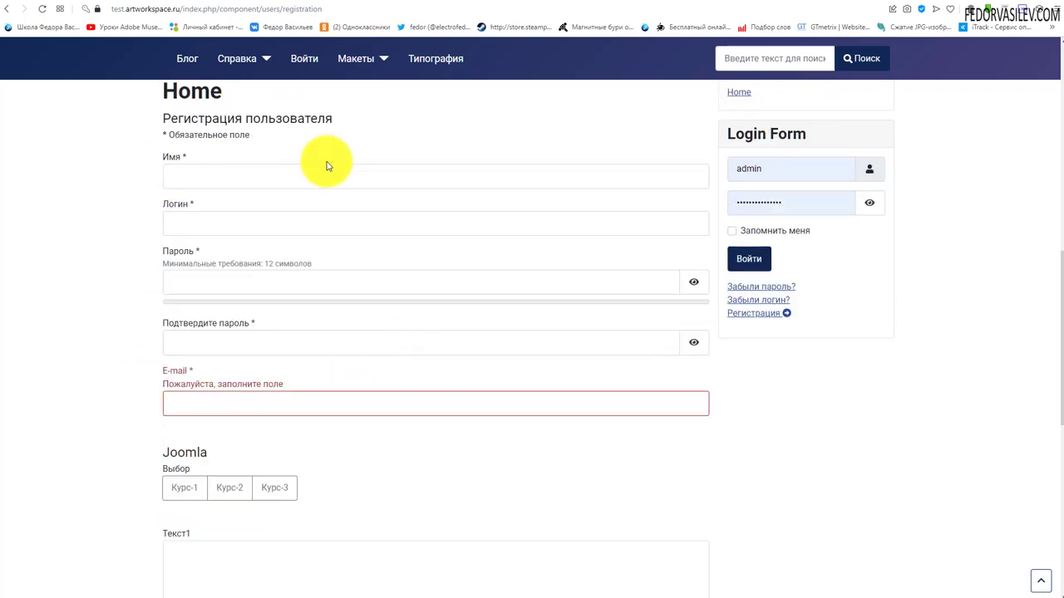
scroll(423, 344, down, 2)
scroll(209, 433, down, 1)
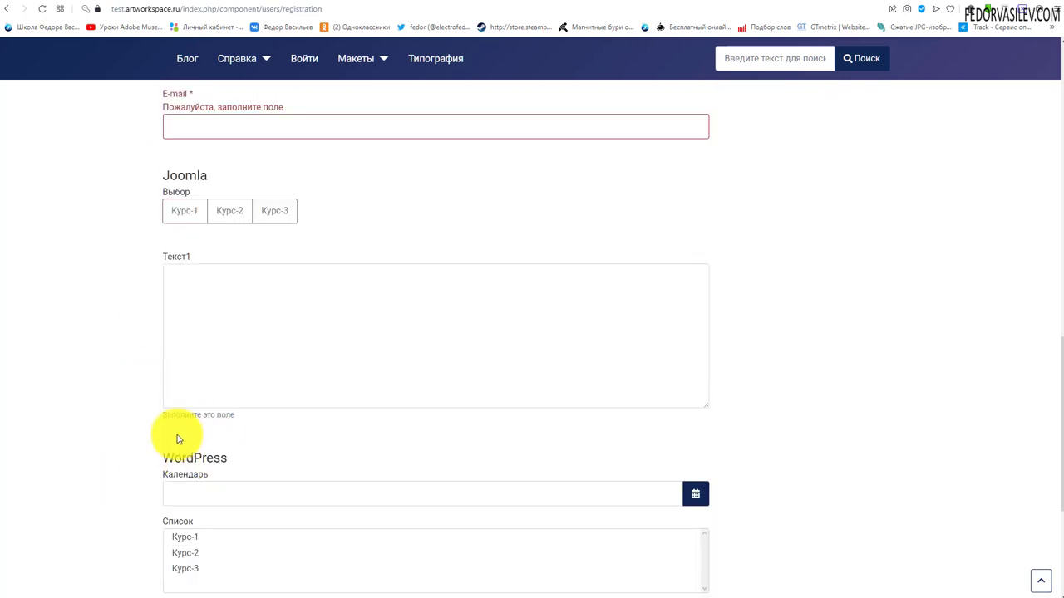
scroll(258, 209, up, 2)
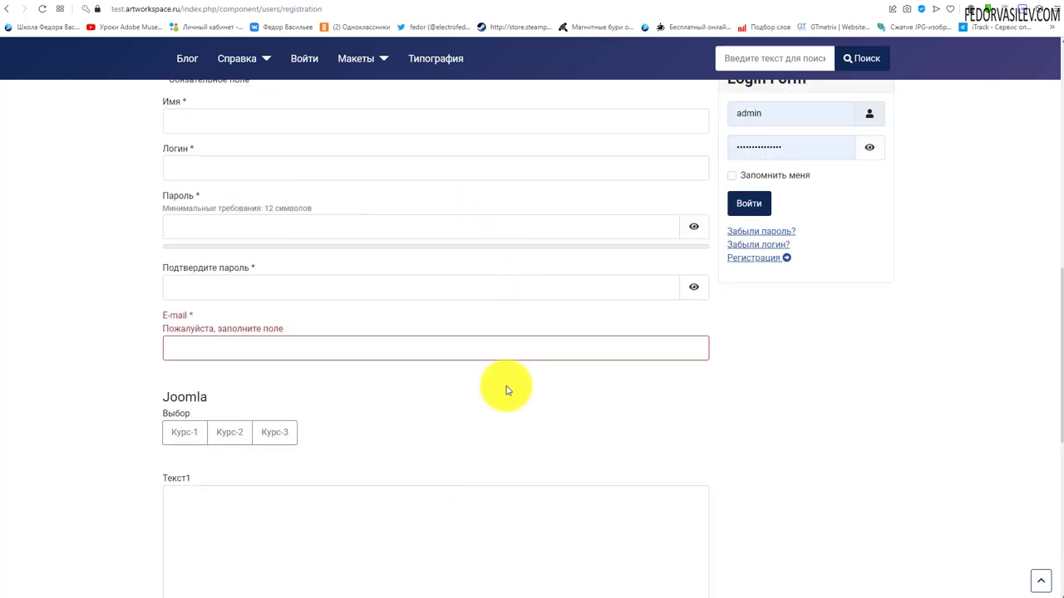
scroll(504, 387, up, 2)
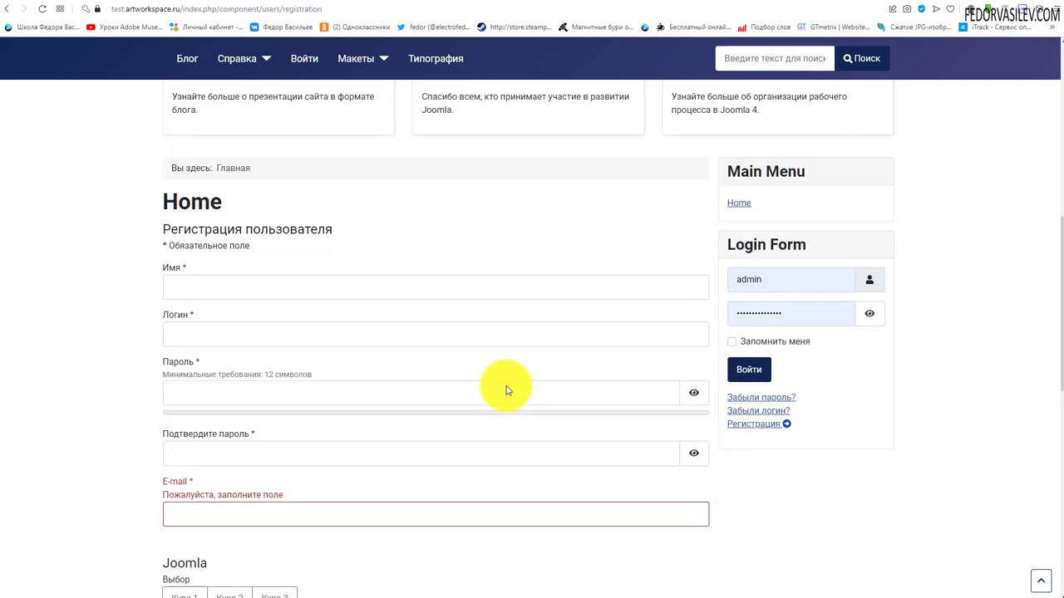
scroll(503, 385, down, 2)
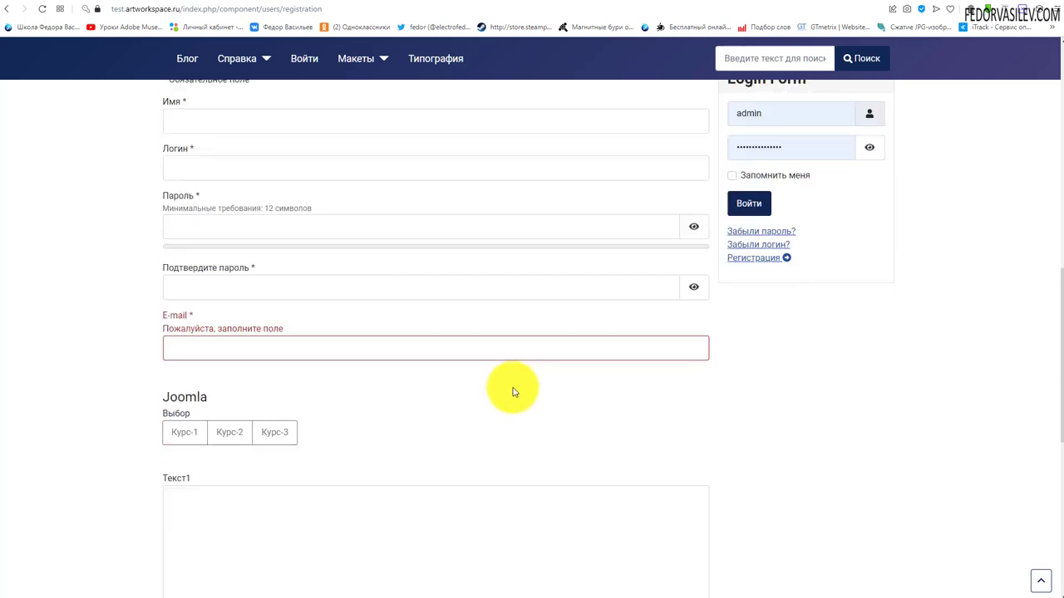
scroll(509, 393, up, 2)
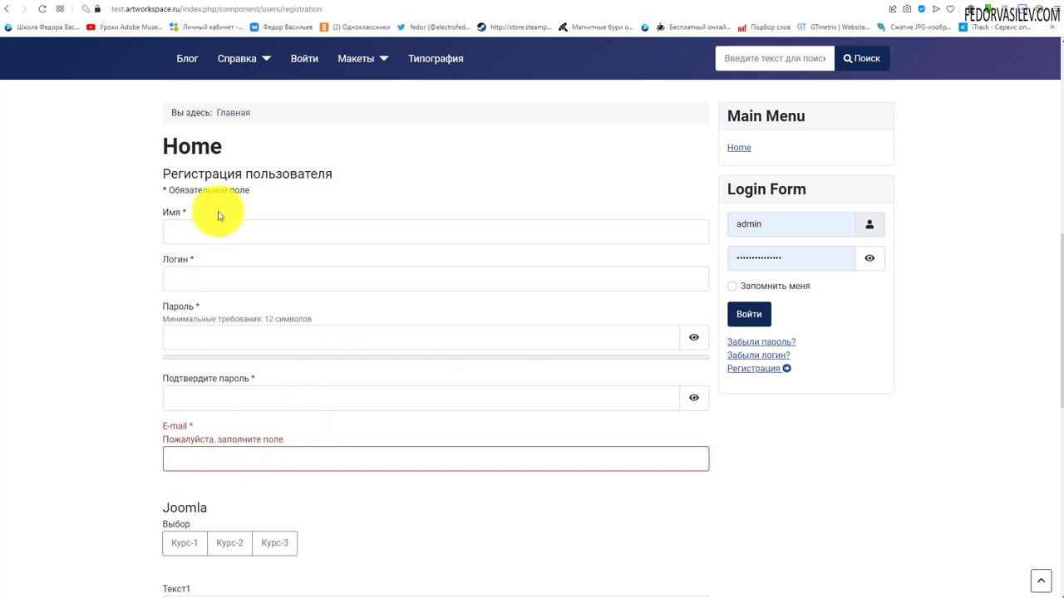
scroll(219, 216, down, 1)
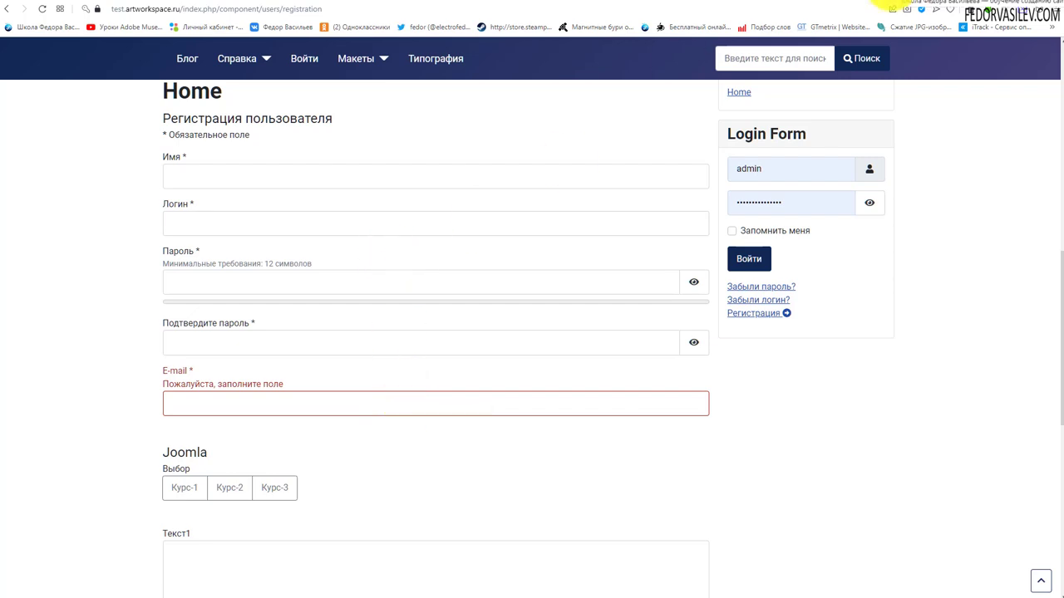
- Switch to the fedorvasilev.com site and open its "Рекомендую" page from the footer links
click(891, 5)
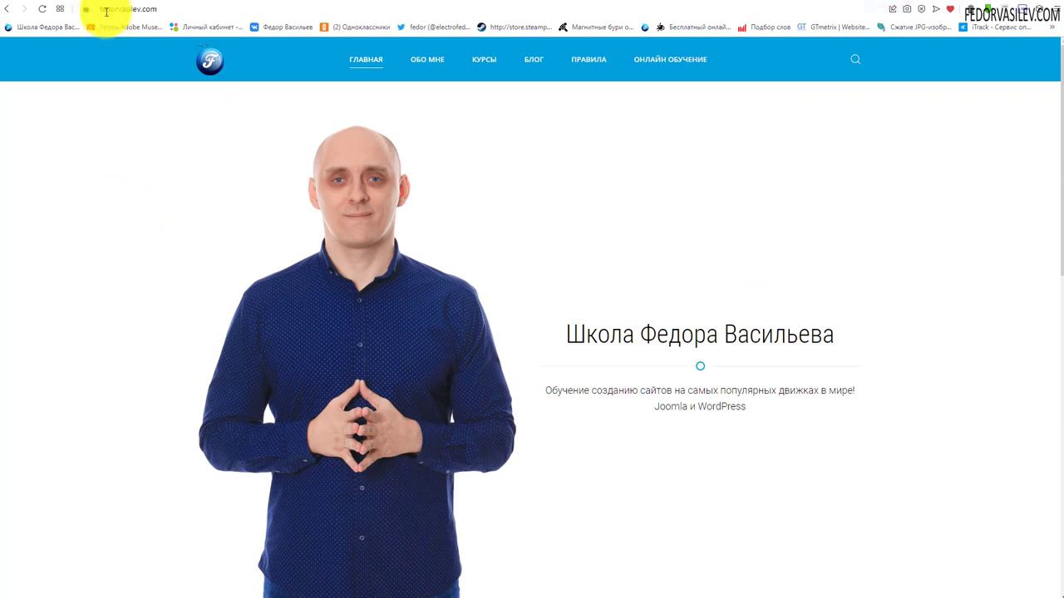
click(120, 10)
scroll(256, 278, down, 5)
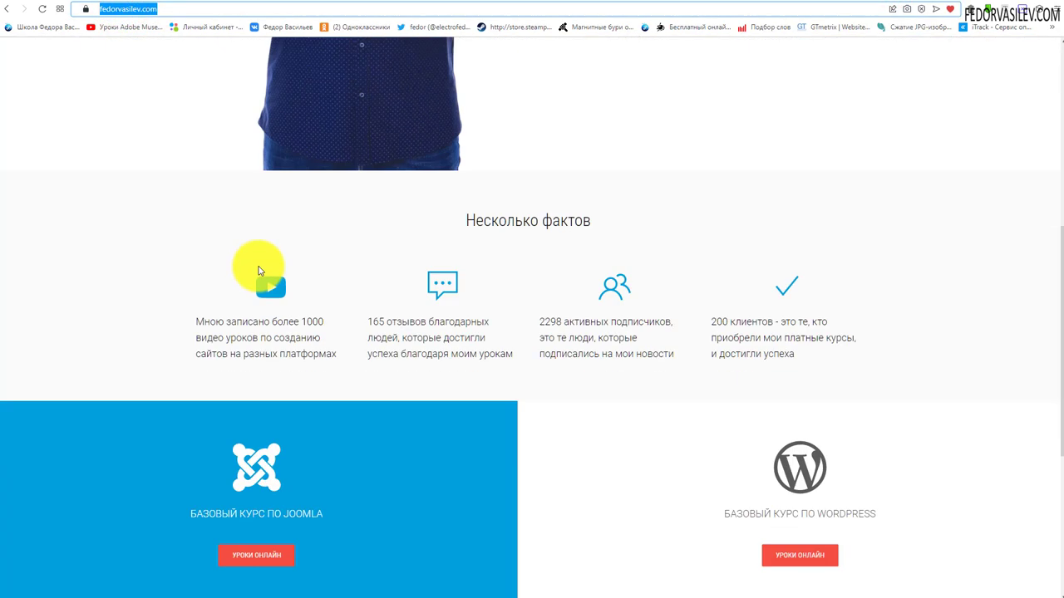
scroll(249, 268, down, 4)
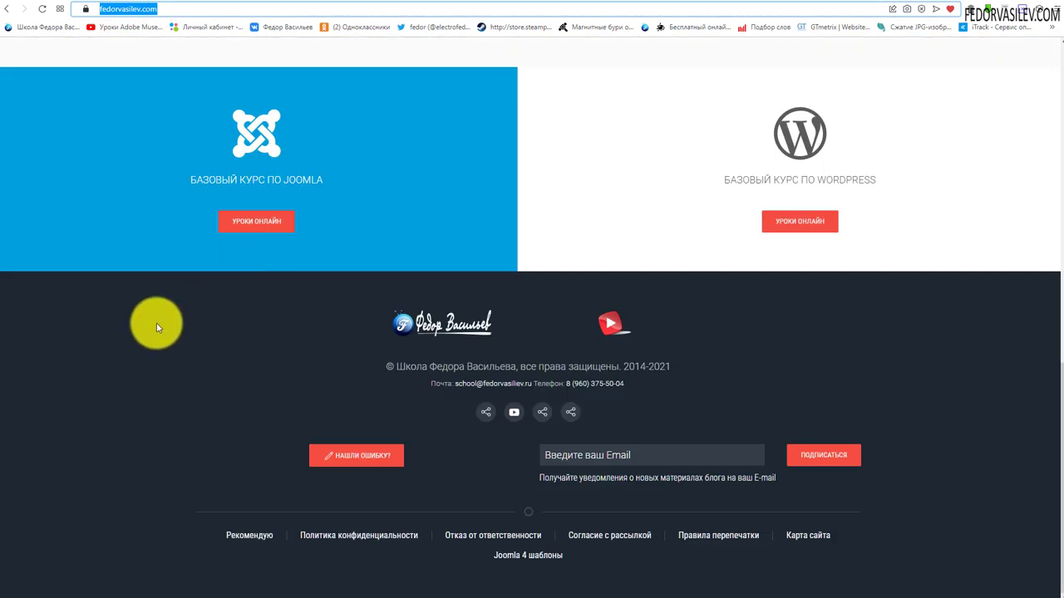
click(254, 536)
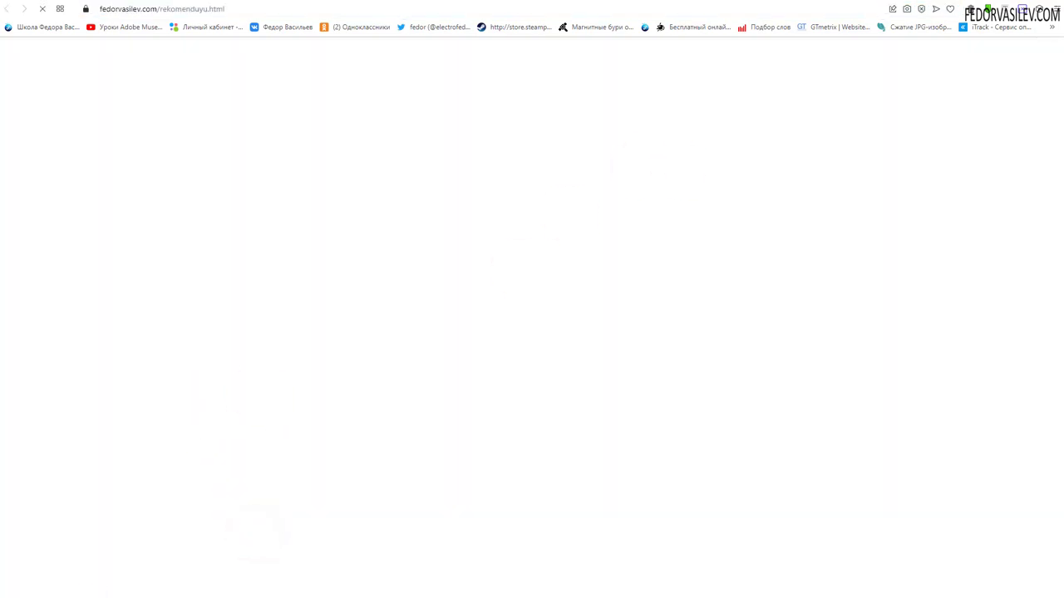
- Find the ready-made public offer and privacy policy forms among the recommendations and open the "Политика конфиденциальности" sample
scroll(404, 308, down, 3)
scroll(611, 371, up, 1)
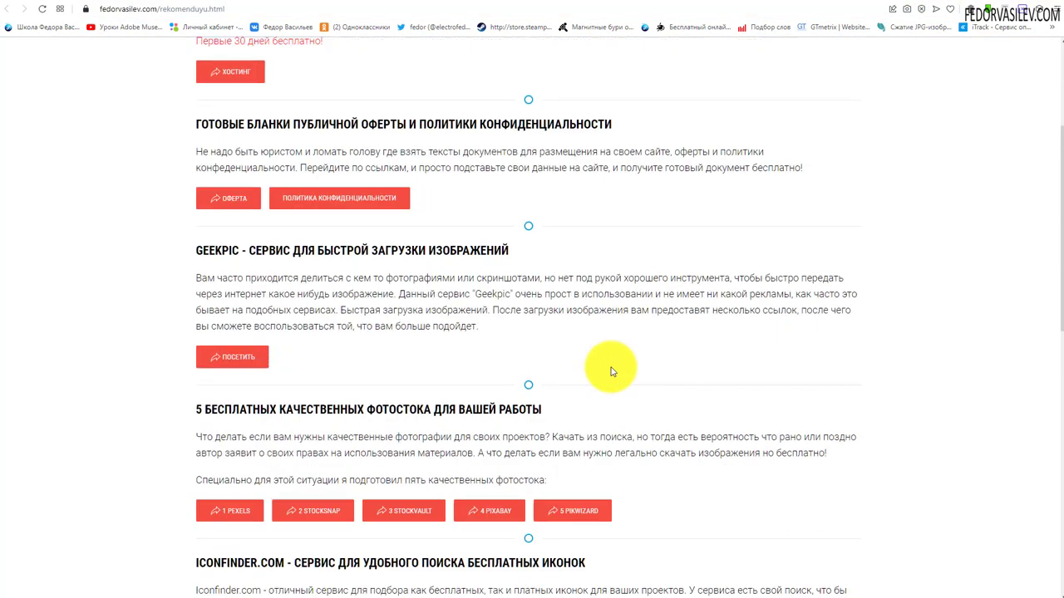
scroll(611, 371, up, 2)
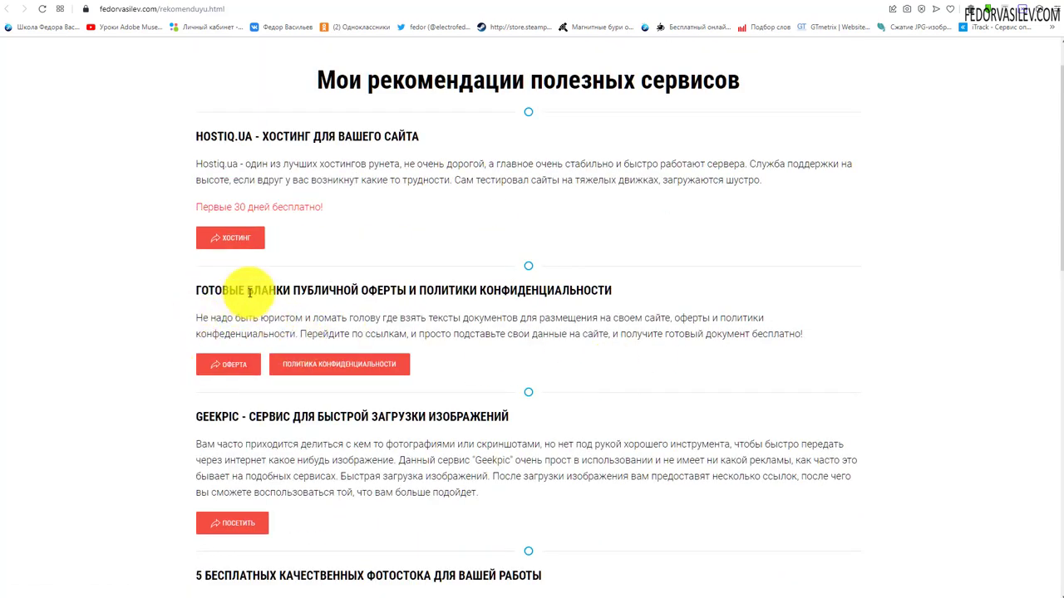
click(489, 335)
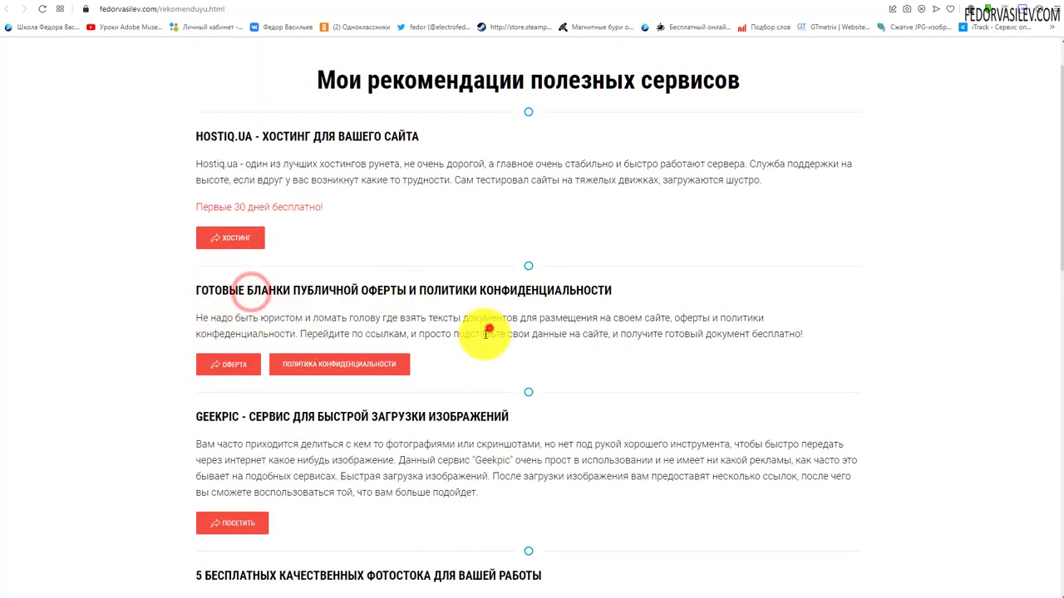
click(353, 363)
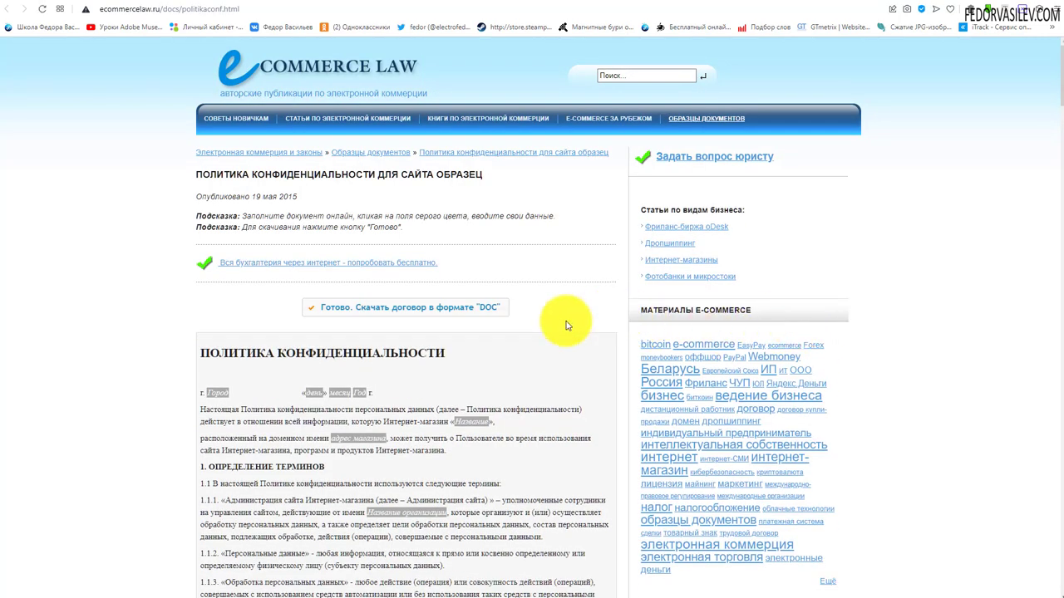
- Skim the sections of the sample privacy policy and return to its beginning
scroll(423, 392, down, 3)
scroll(415, 368, down, 20)
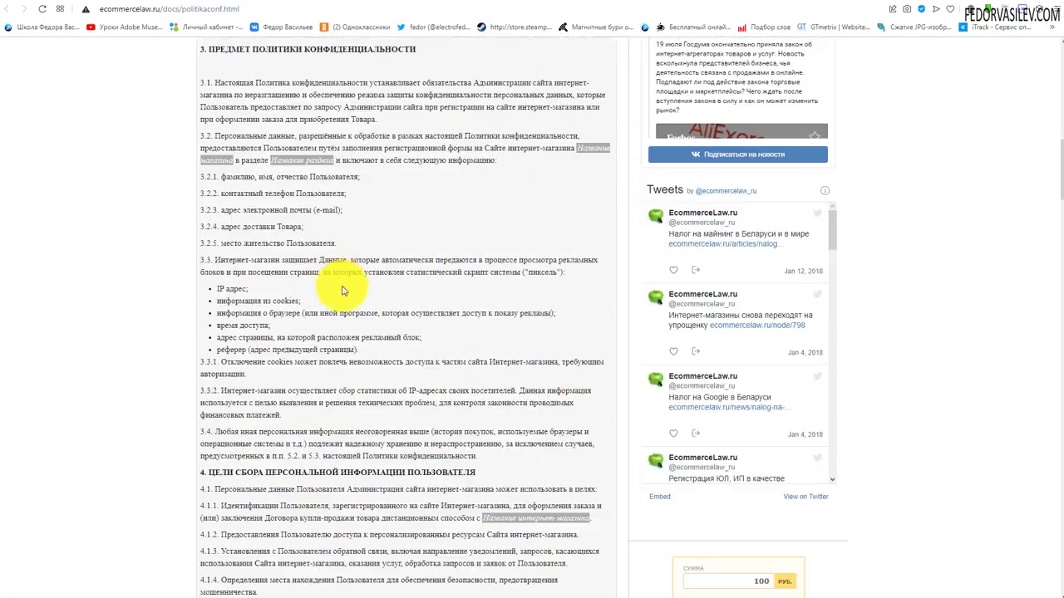
scroll(319, 347, up, 20)
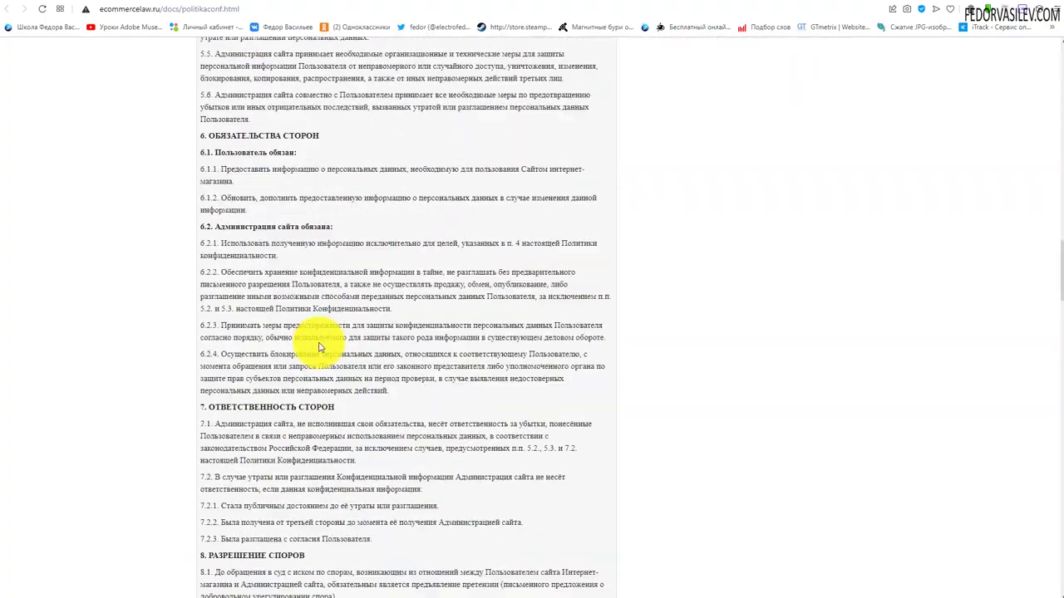
scroll(314, 300, up, 4)
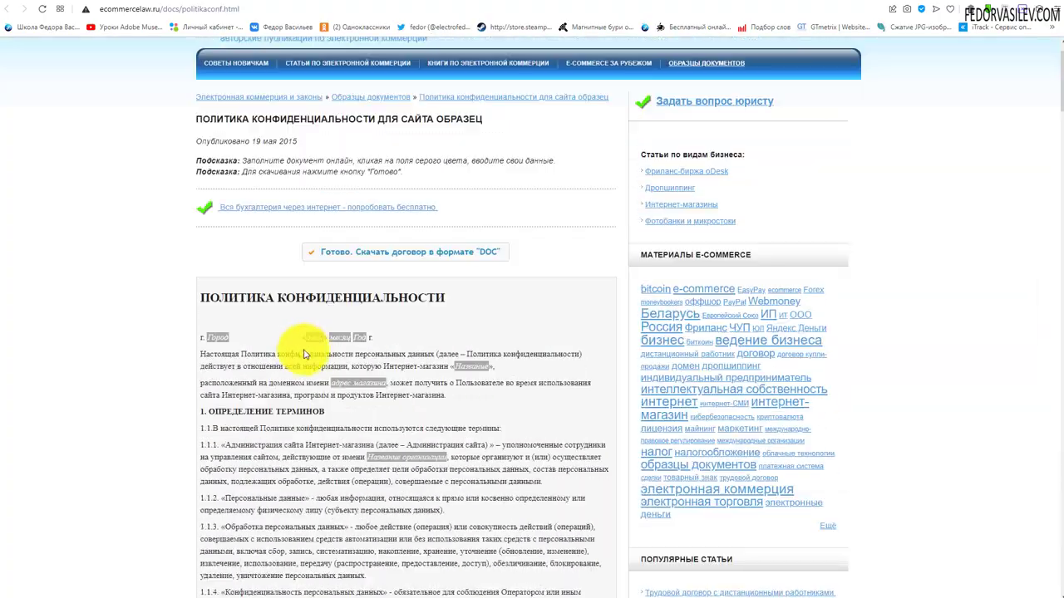
- Check the fillable city, day and month placeholders in the heading of the privacy policy sample
click(316, 338)
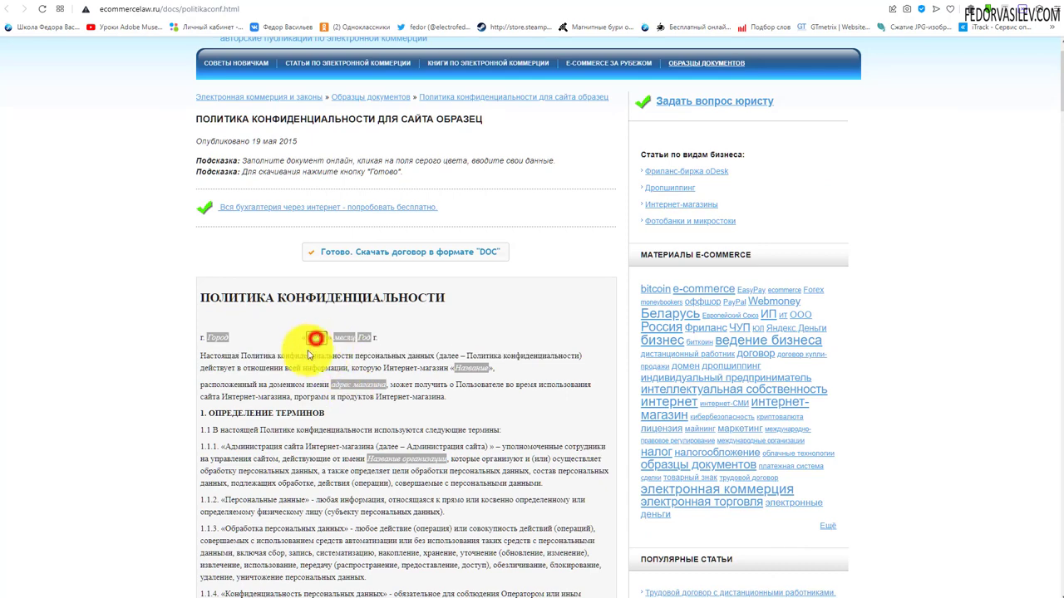
click(219, 339)
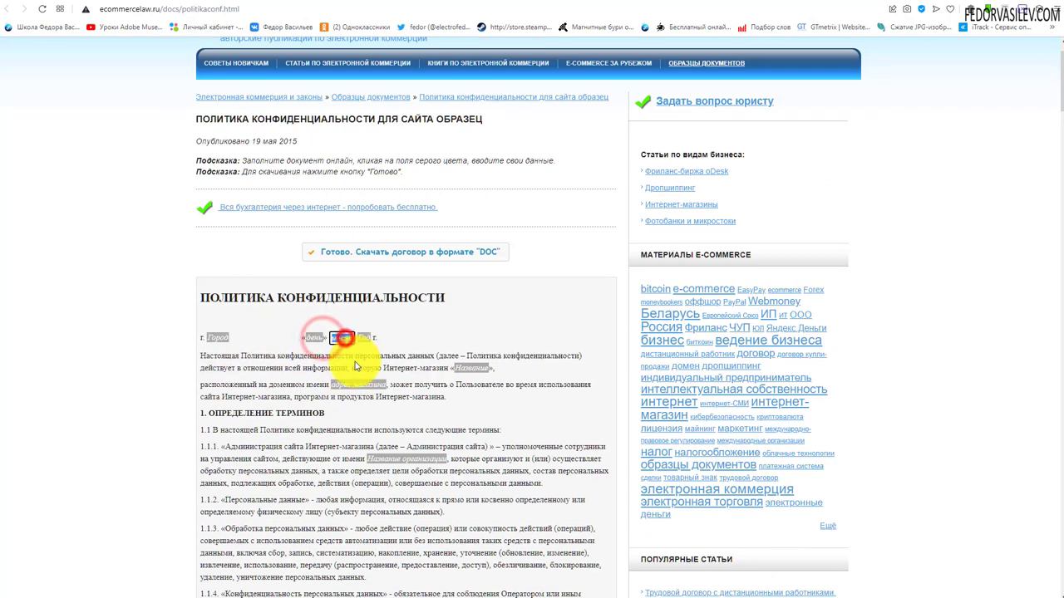
click(419, 335)
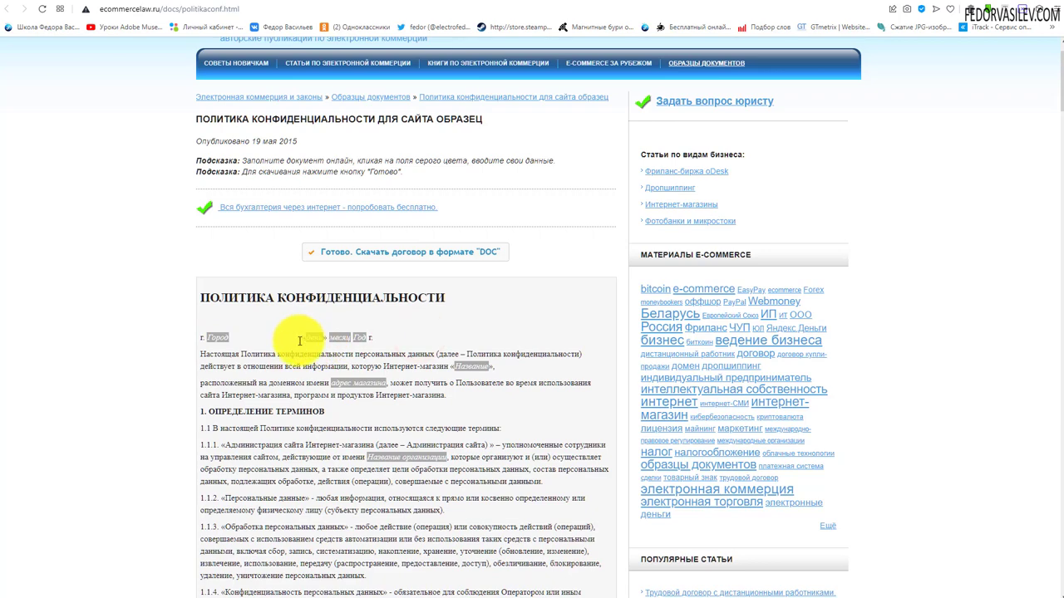
click(210, 341)
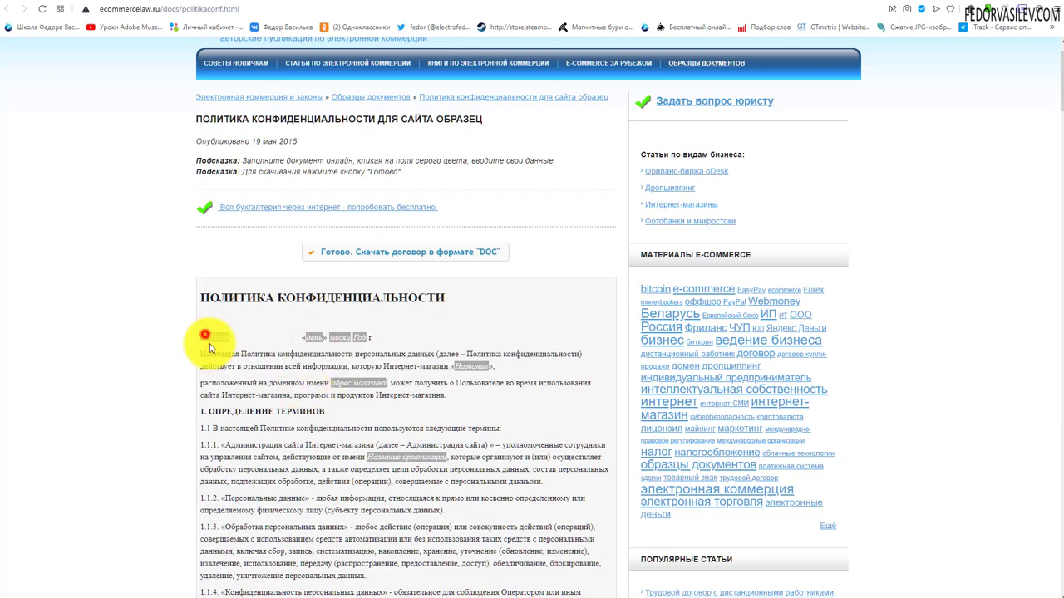
- Check the fillable placeholders for the shop's address and name and the organisation's name in the policy text
scroll(328, 338, down, 1)
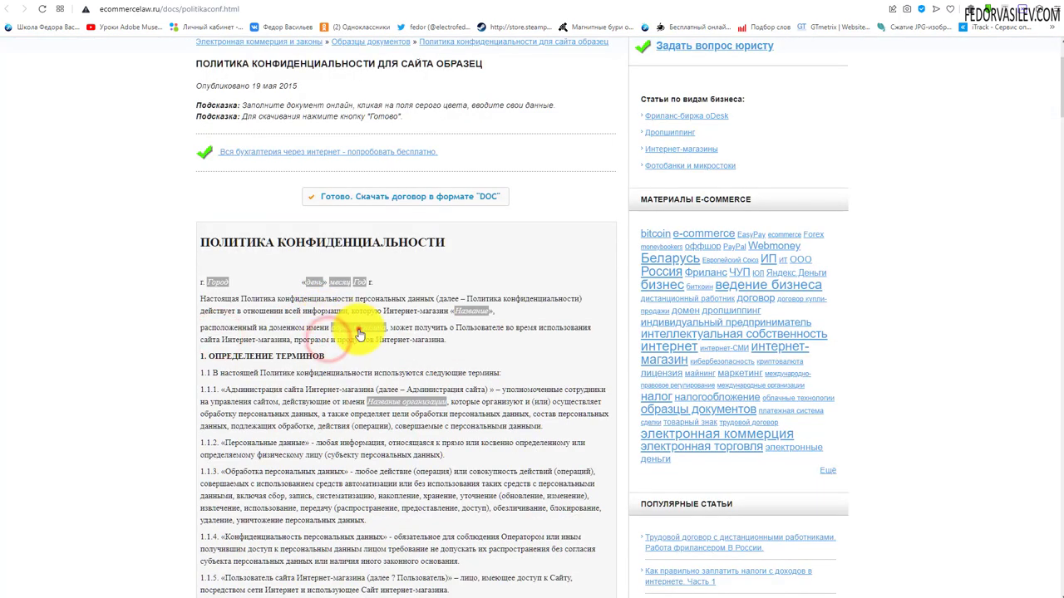
click(357, 328)
click(469, 313)
scroll(415, 191, down, 5)
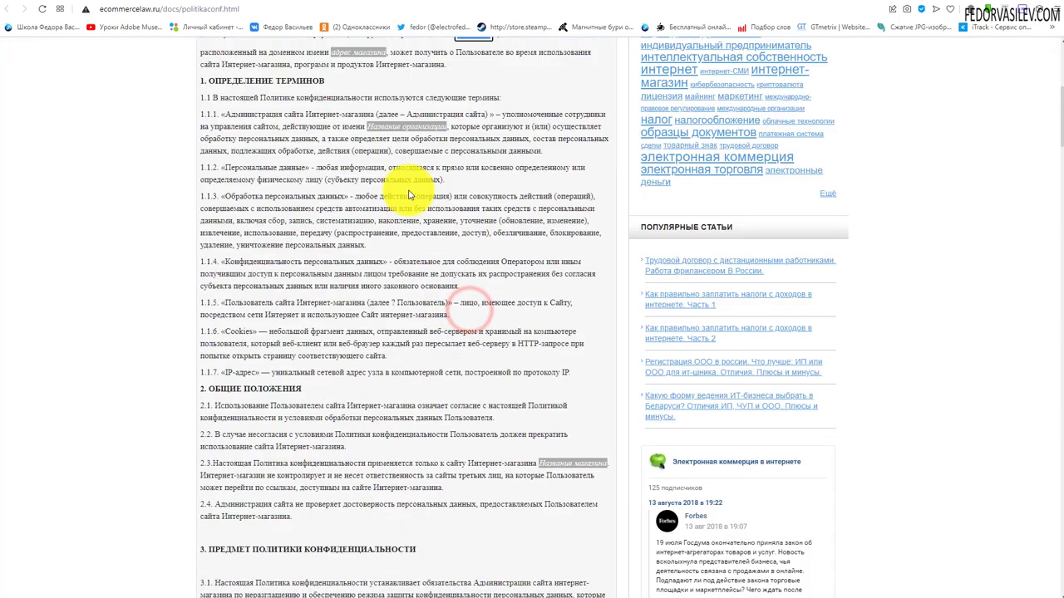
click(413, 135)
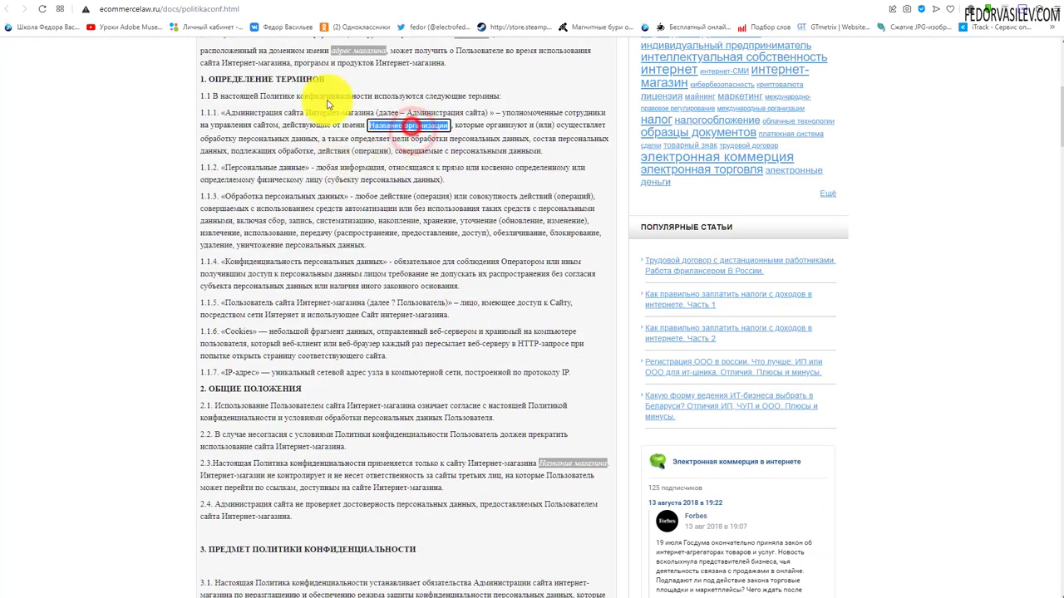
scroll(407, 213, down, 4)
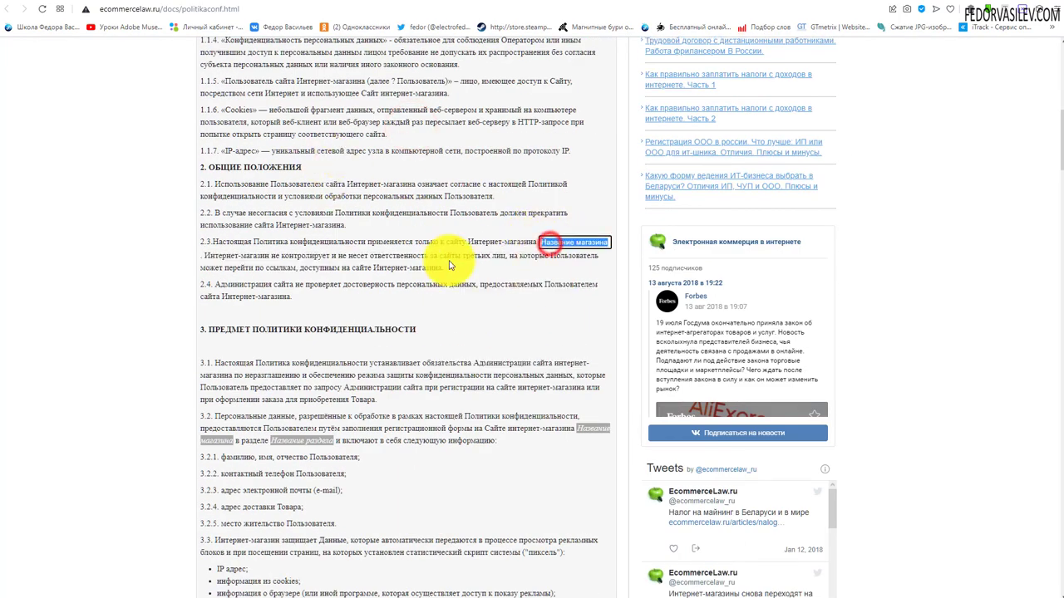
- Check the fillable section-name placeholder in clause 3.2 and go through the remaining clauses to the end of the policy sample
scroll(449, 217, down, 4)
click(306, 221)
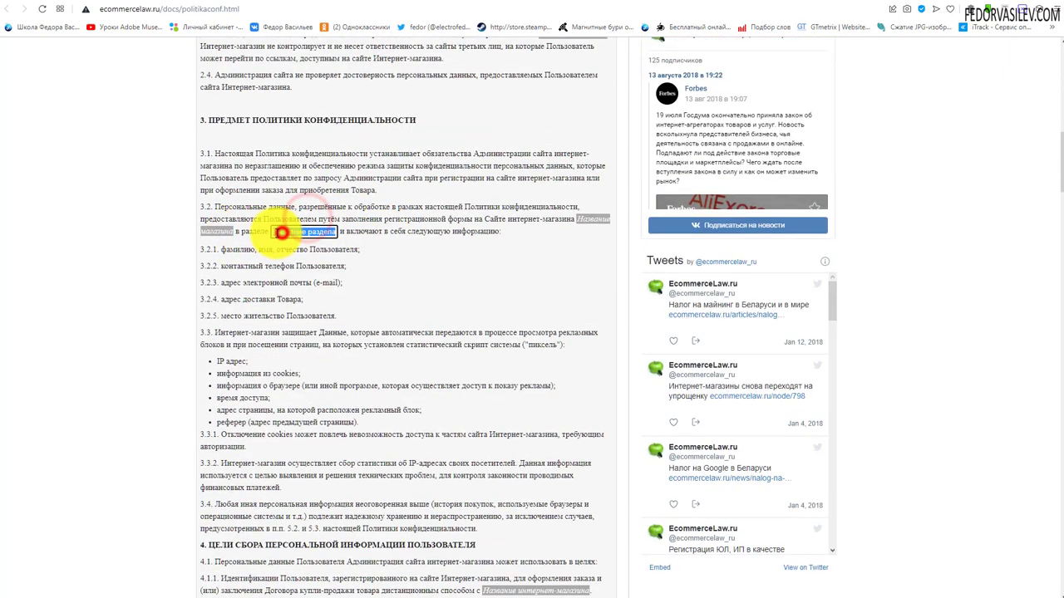
scroll(285, 228, down, 20)
scroll(329, 288, down, 5)
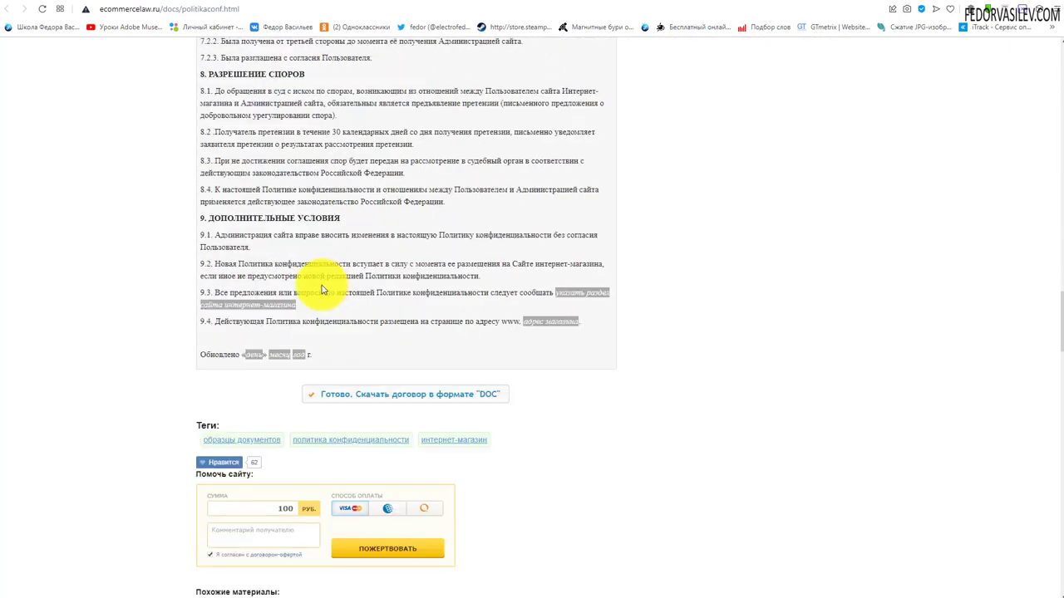
- Fill the site-section placeholder in clause 9.3 of the policy sample with the test text "СЫВВЫАЫВА"
click(255, 356)
click(256, 305)
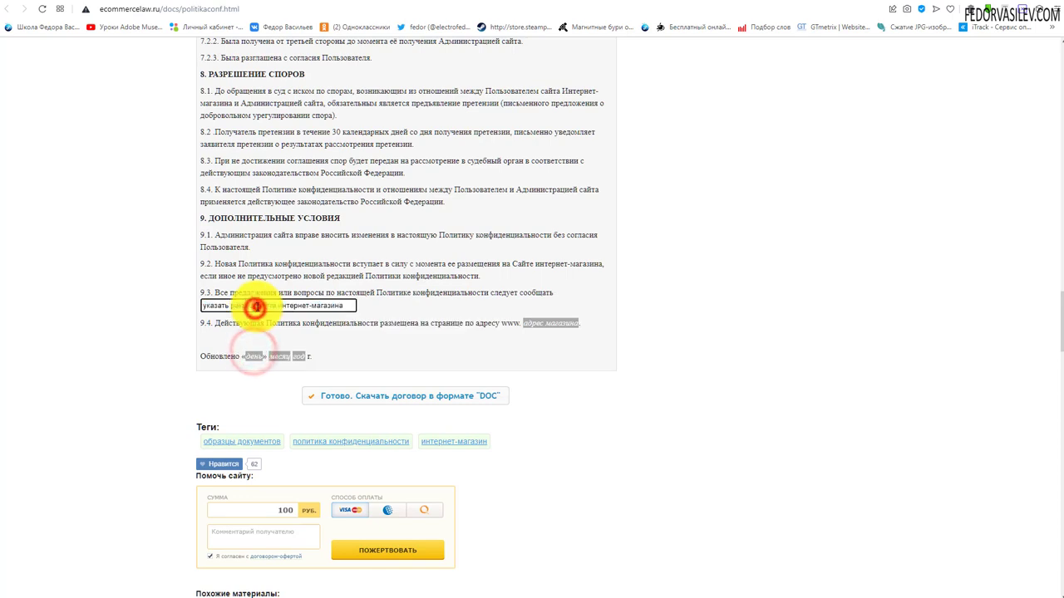
text(СЫВВЫАЫВА)
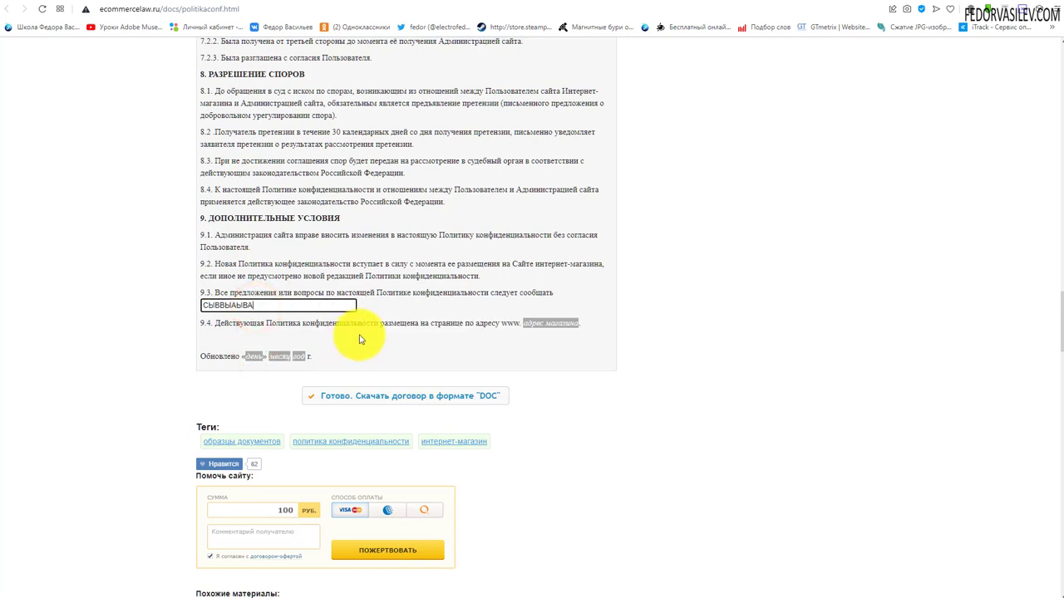
click(360, 339)
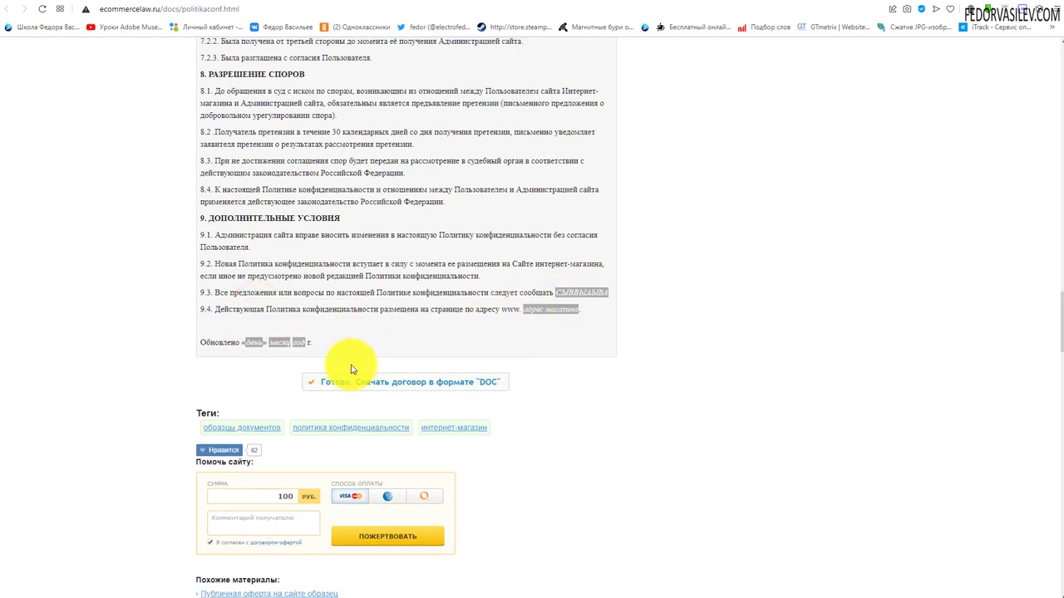
- Try downloading the completed policy in DOC format, cancel saving the file and dismiss the download window
scroll(330, 308, down, 2)
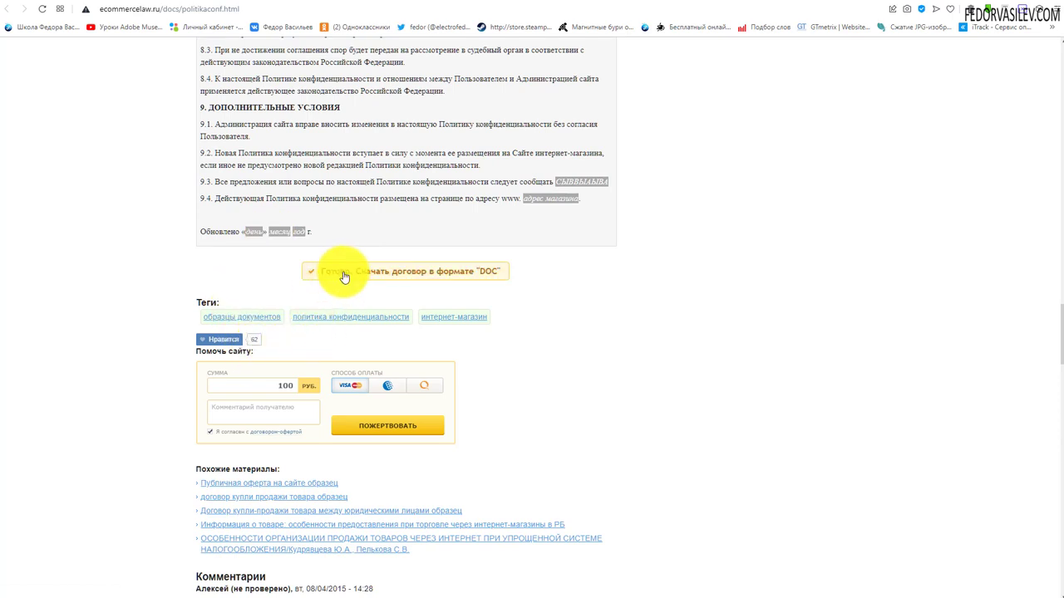
click(344, 277)
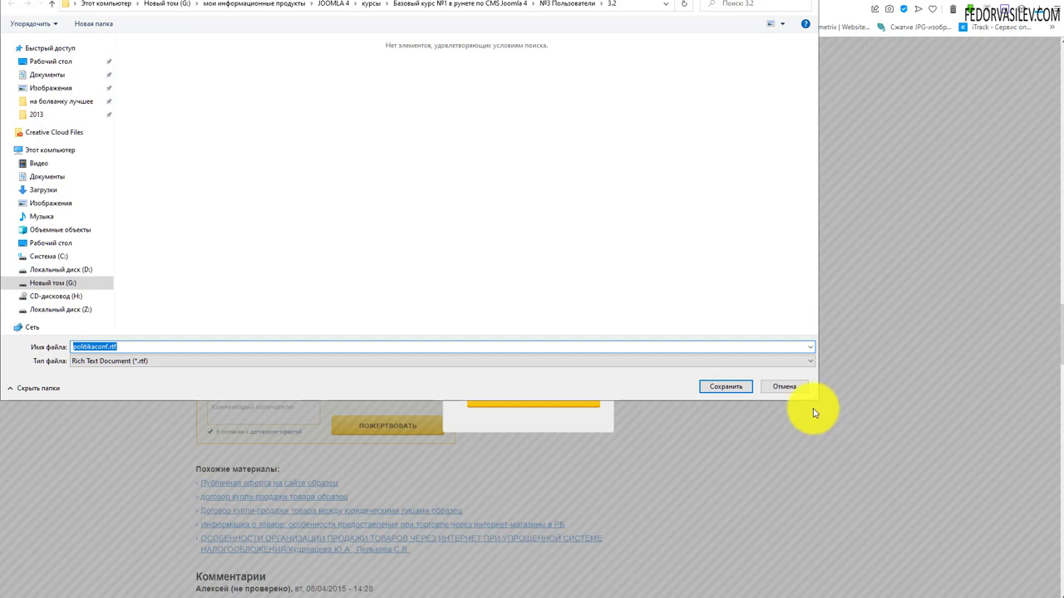
click(781, 387)
click(596, 217)
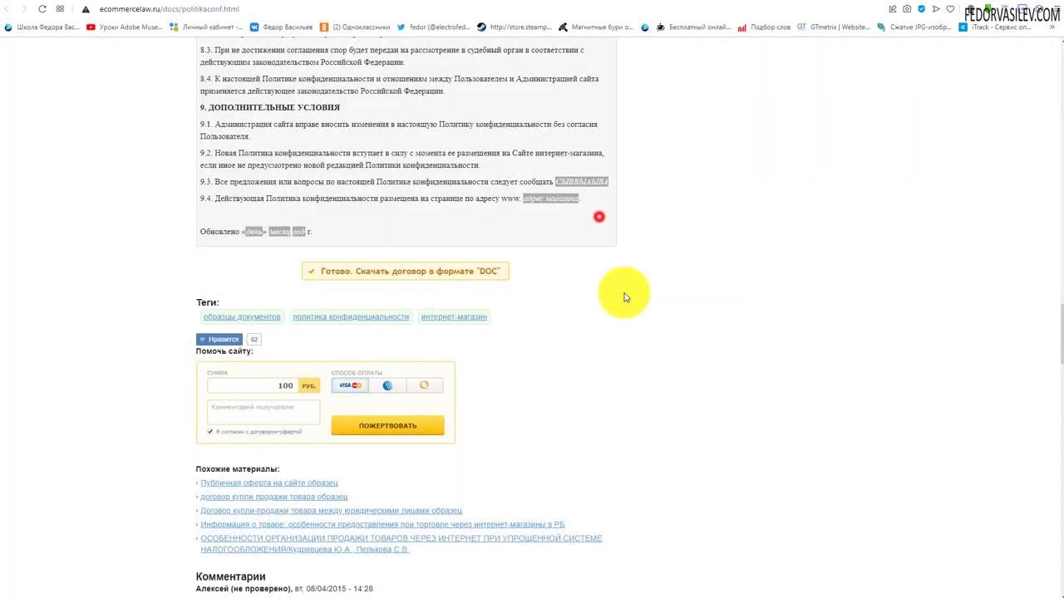
- Switch to the Joomla administration and open the "Персональные данные" dashboard under the users section
click(59, 374)
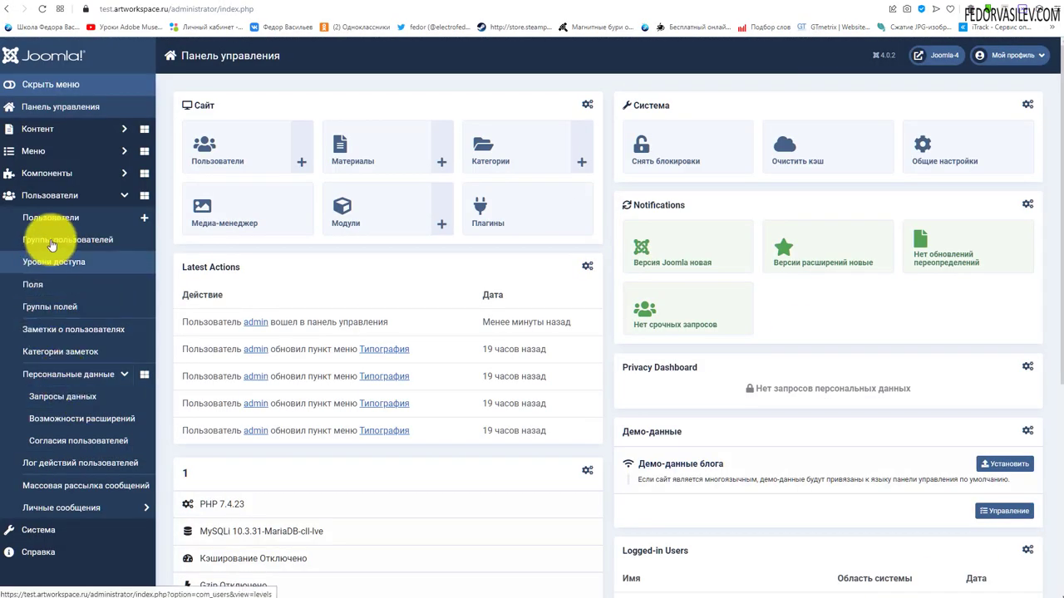
click(55, 379)
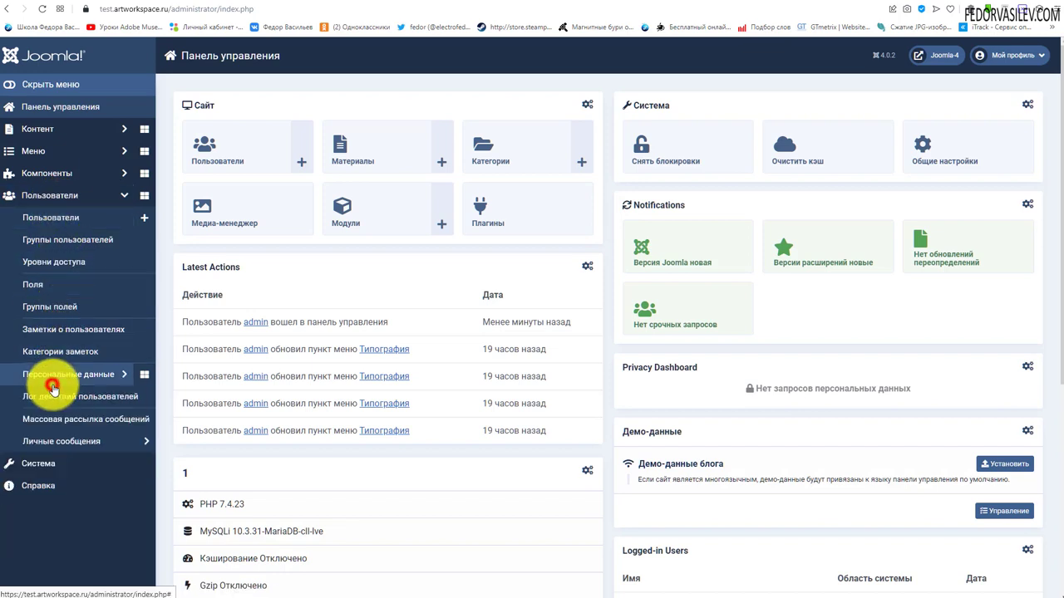
click(73, 381)
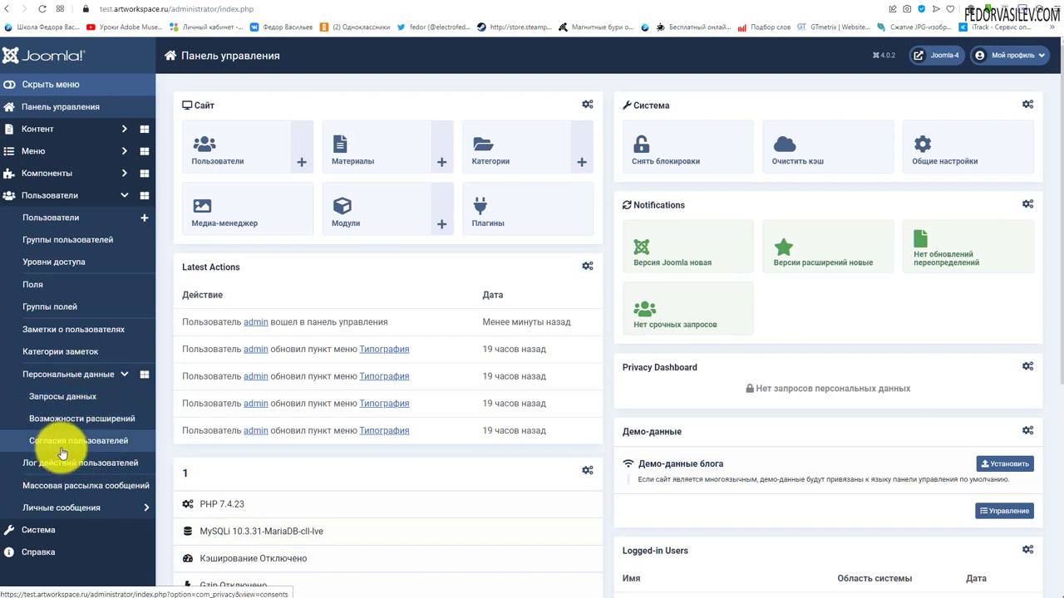
click(144, 379)
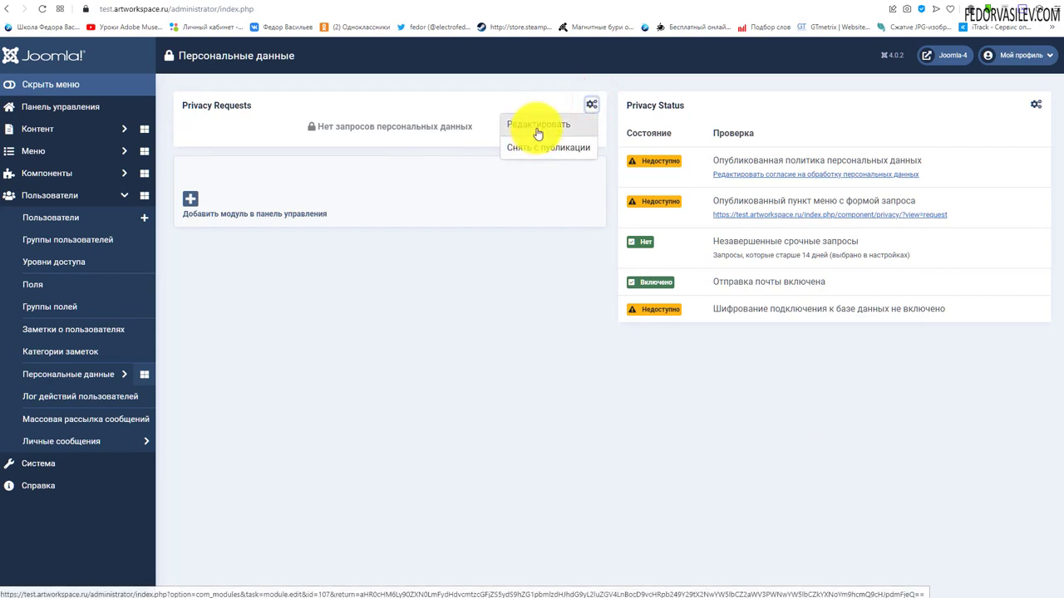
- Examine the Privacy Status checks, in particular the status of the published personal data policy
click(530, 333)
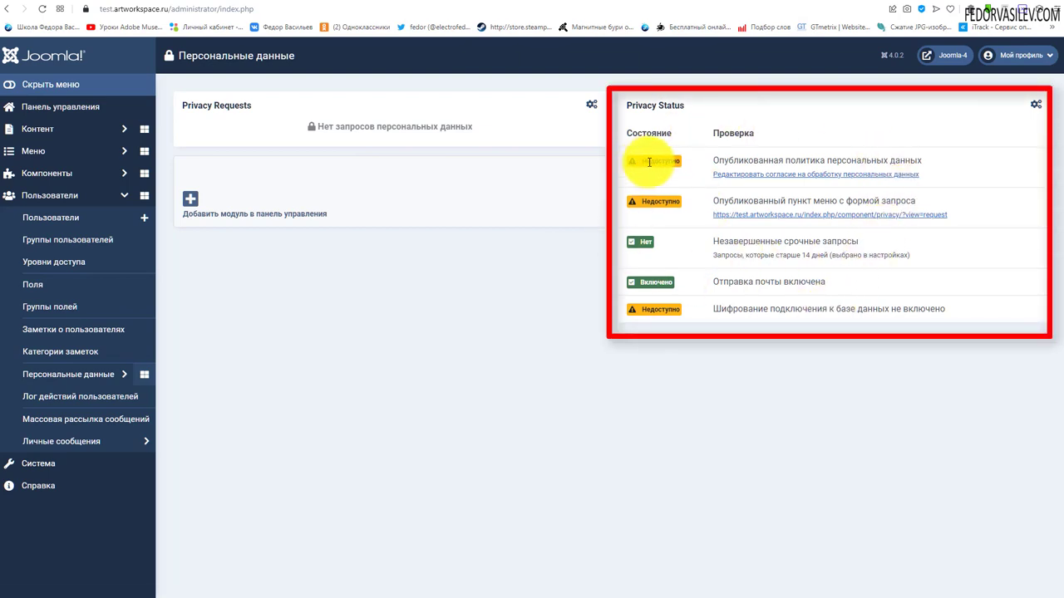
click(564, 223)
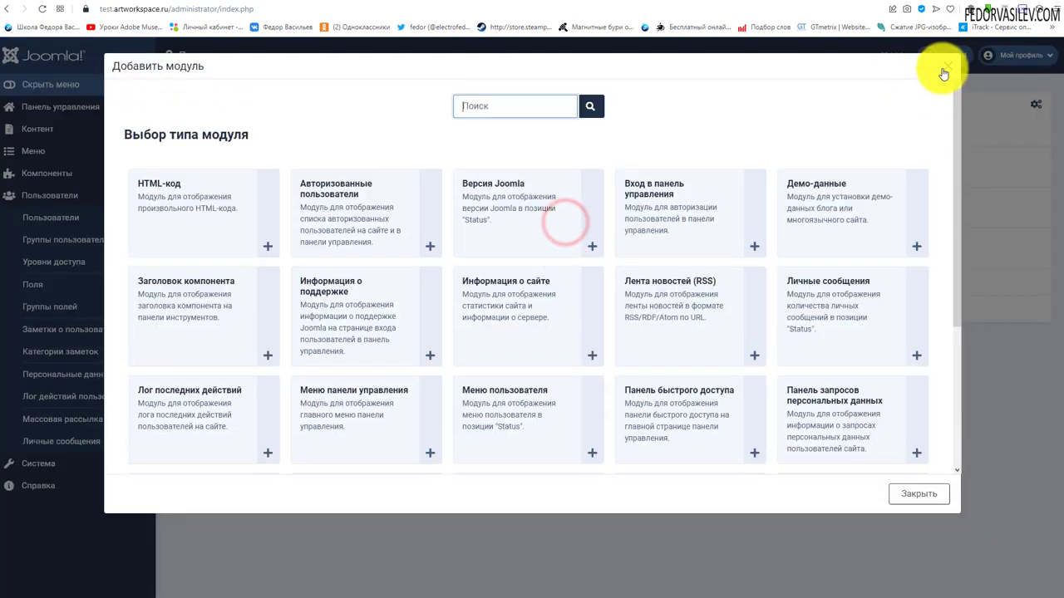
click(944, 74)
drag(646, 161, 681, 161)
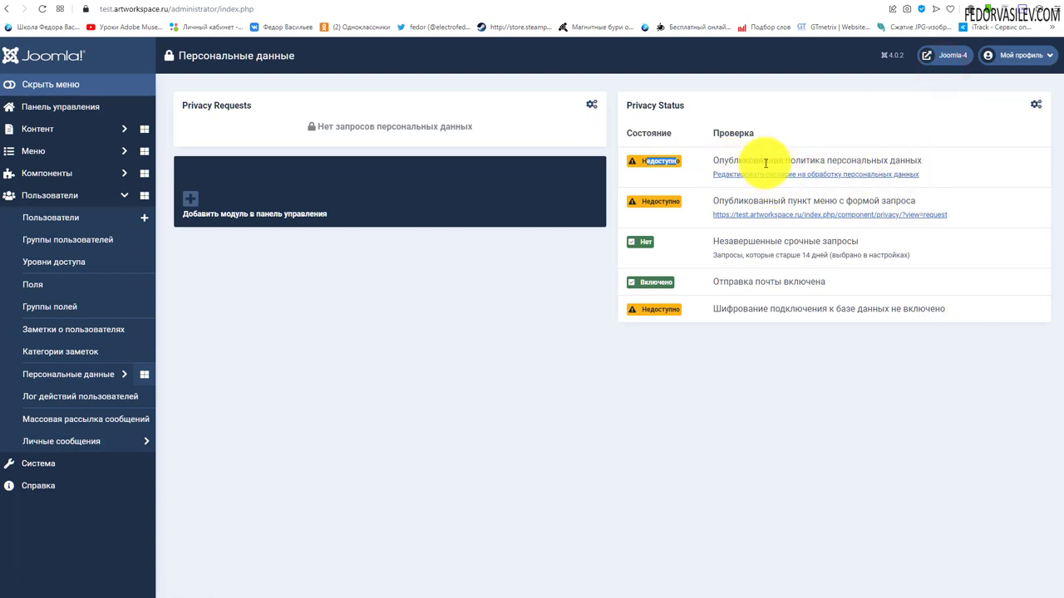
click(650, 461)
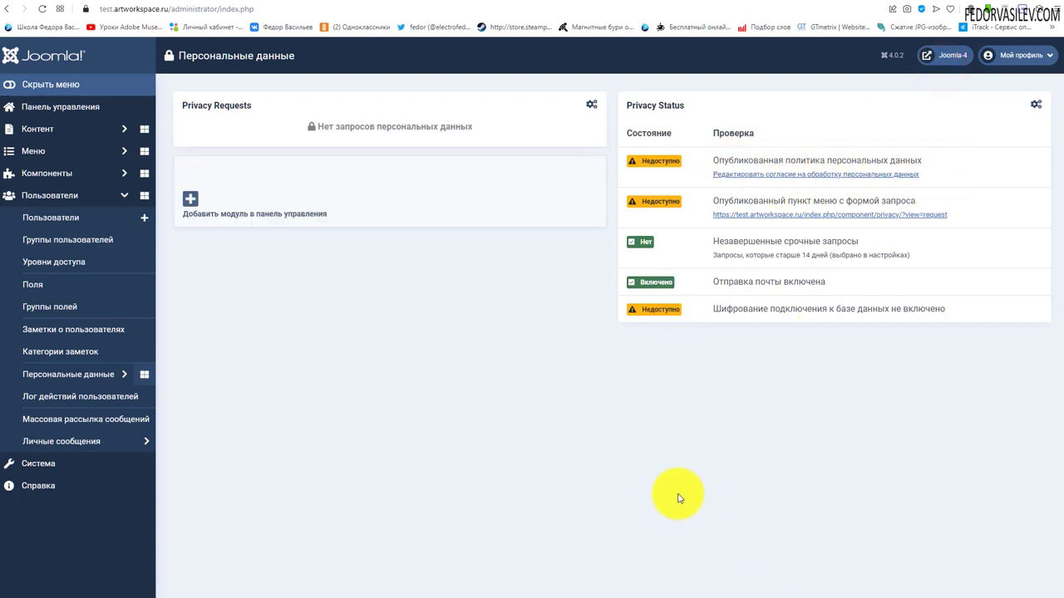
- Open the consent settings for the published policy check and examine the name of the plugin behind them
click(730, 175)
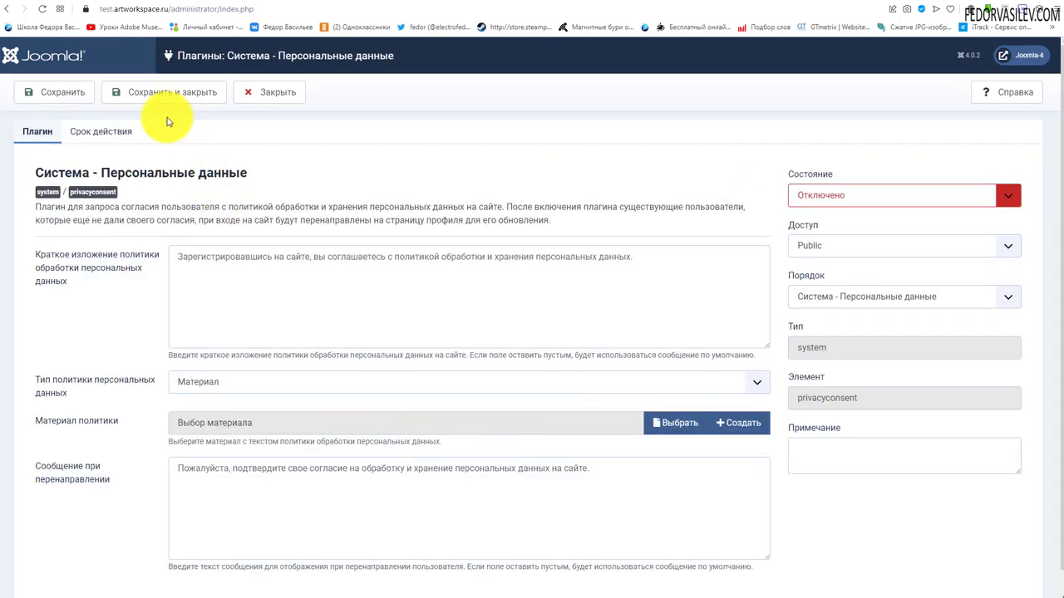
drag(177, 55, 266, 57)
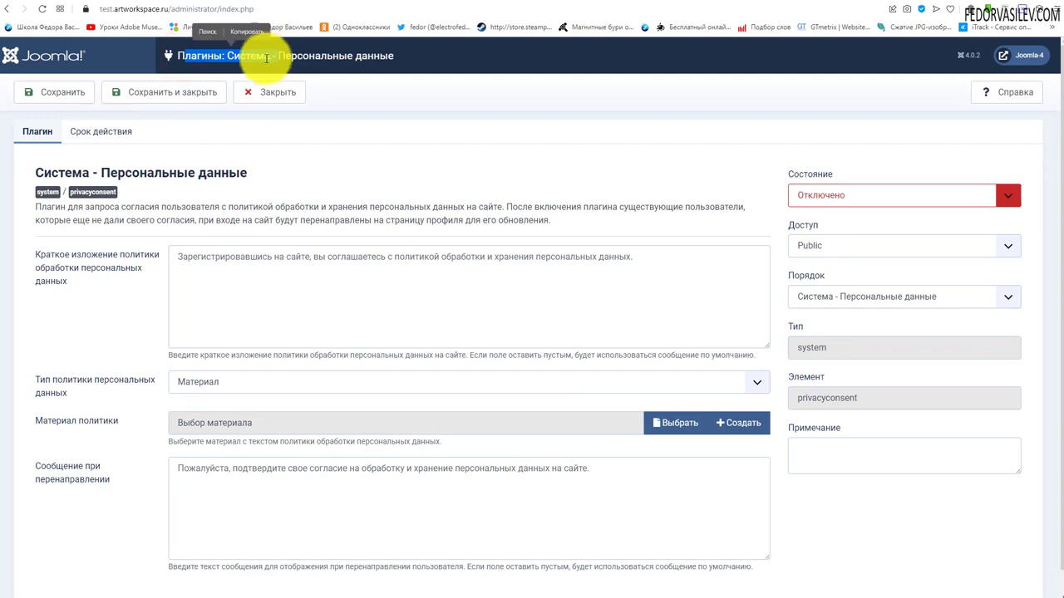
click(256, 60)
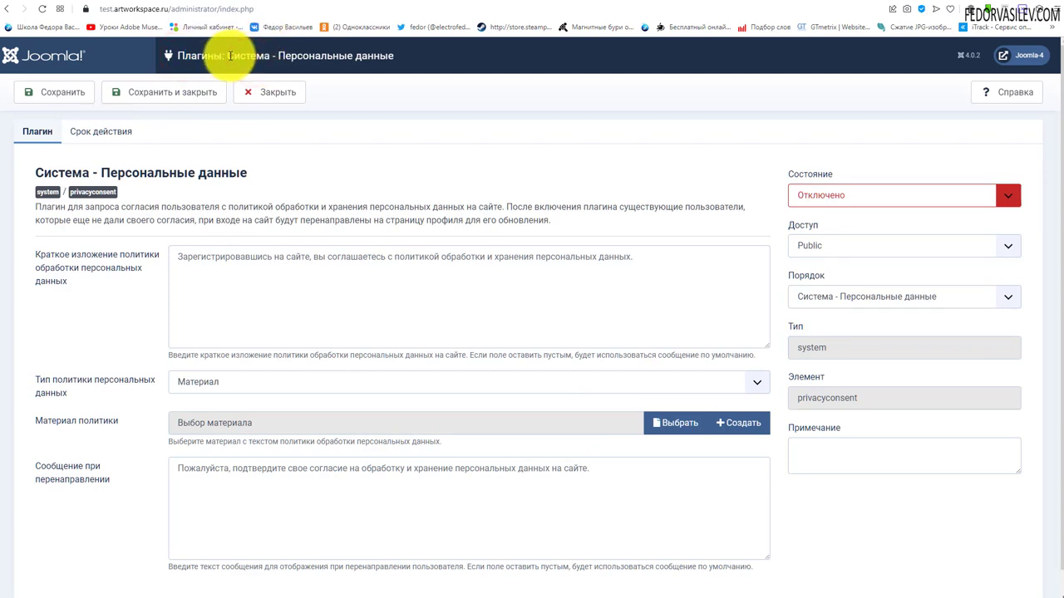
drag(228, 55, 404, 55)
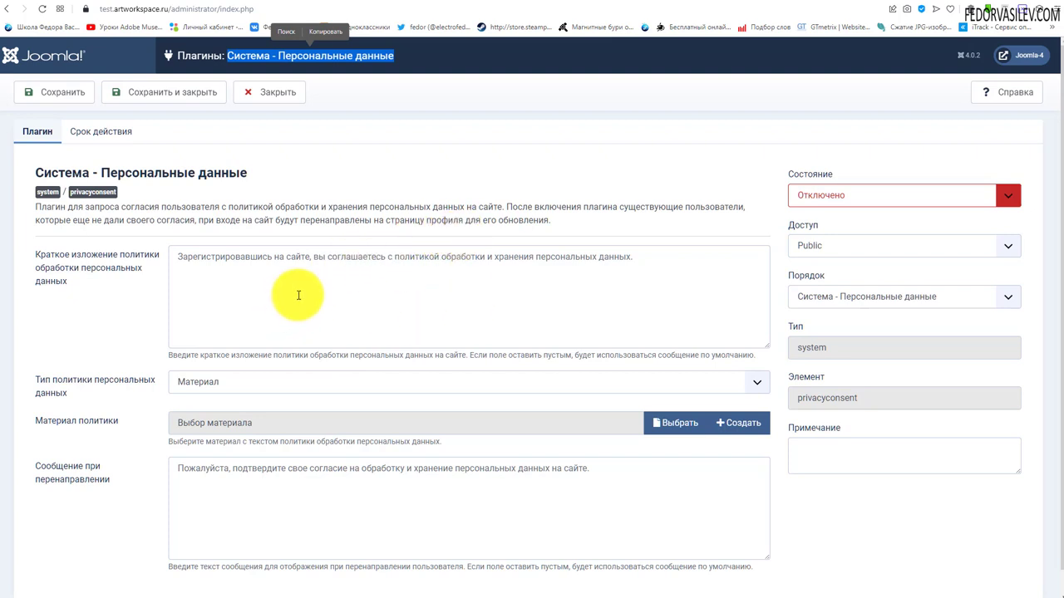
- Look at the end of the site's registration form, where policy consent belongs, and return to the plugin settings
click(462, 2)
scroll(446, 295, down, 7)
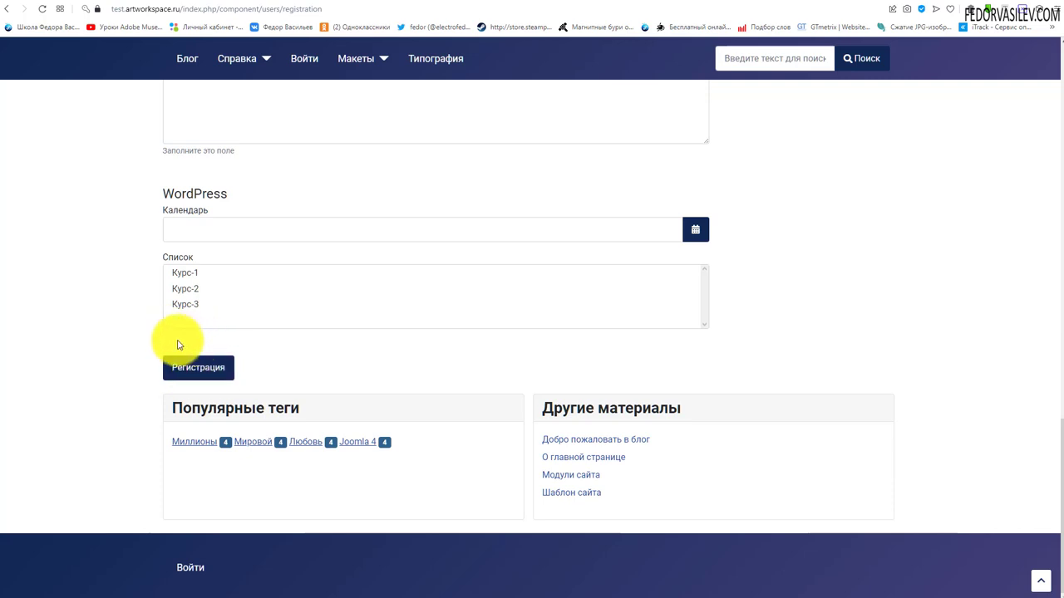
click(413, 3)
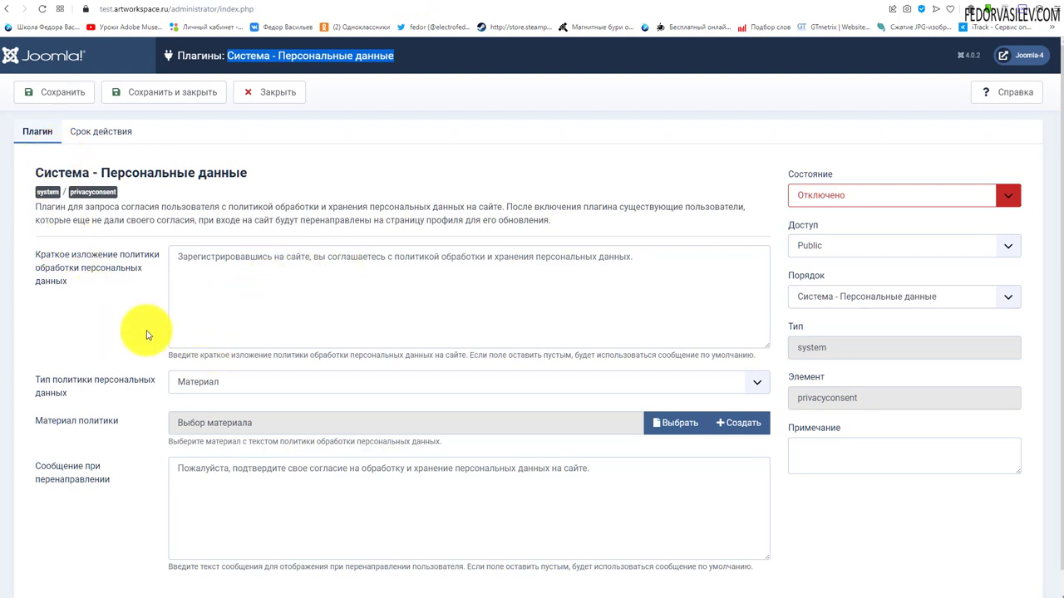
- Check the available options for the plugin's personal data policy type
scroll(94, 302, down, 1)
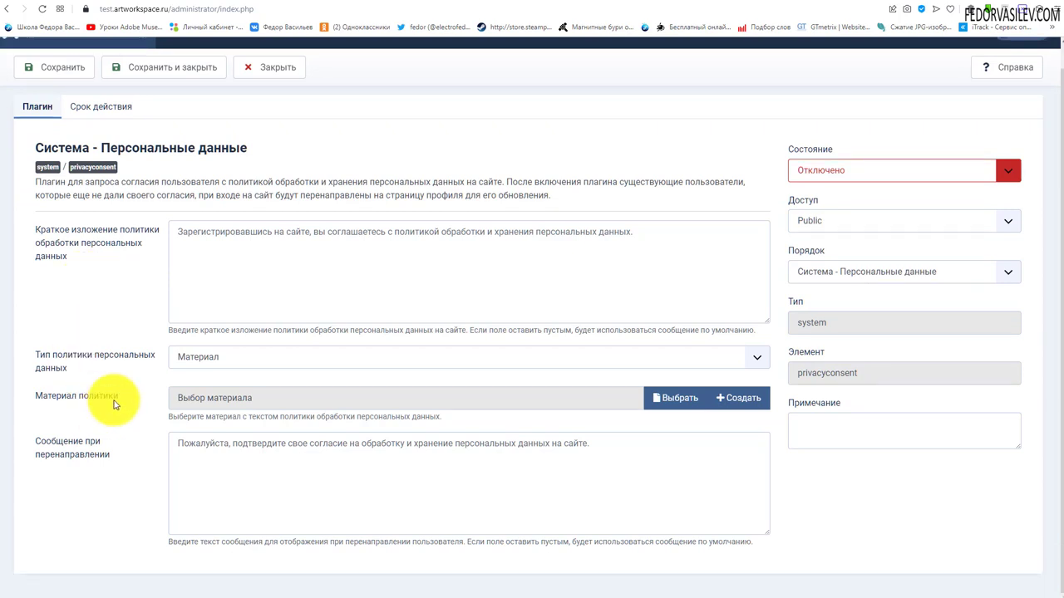
click(214, 362)
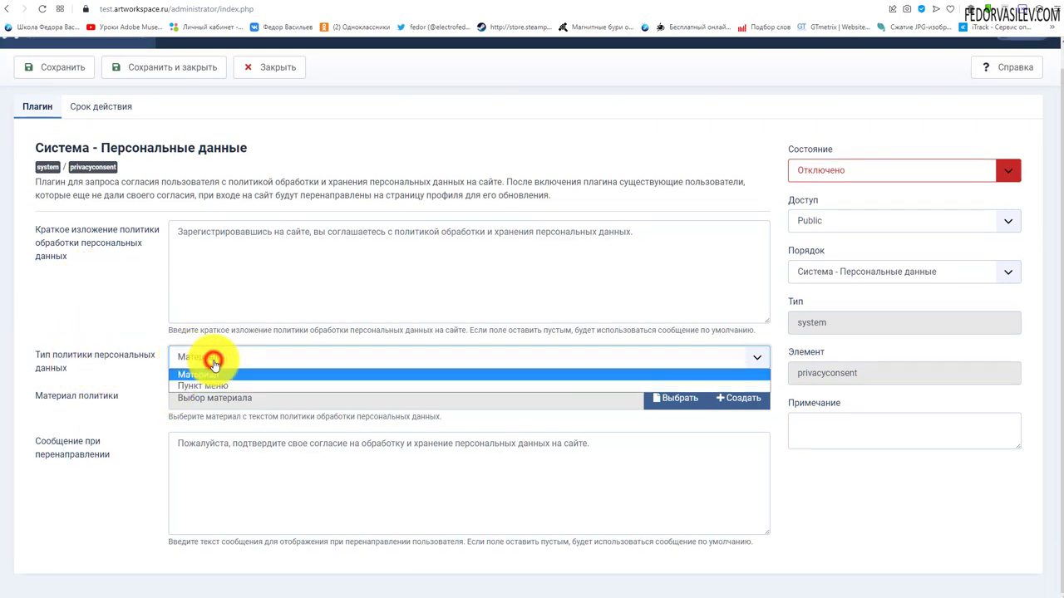
click(100, 341)
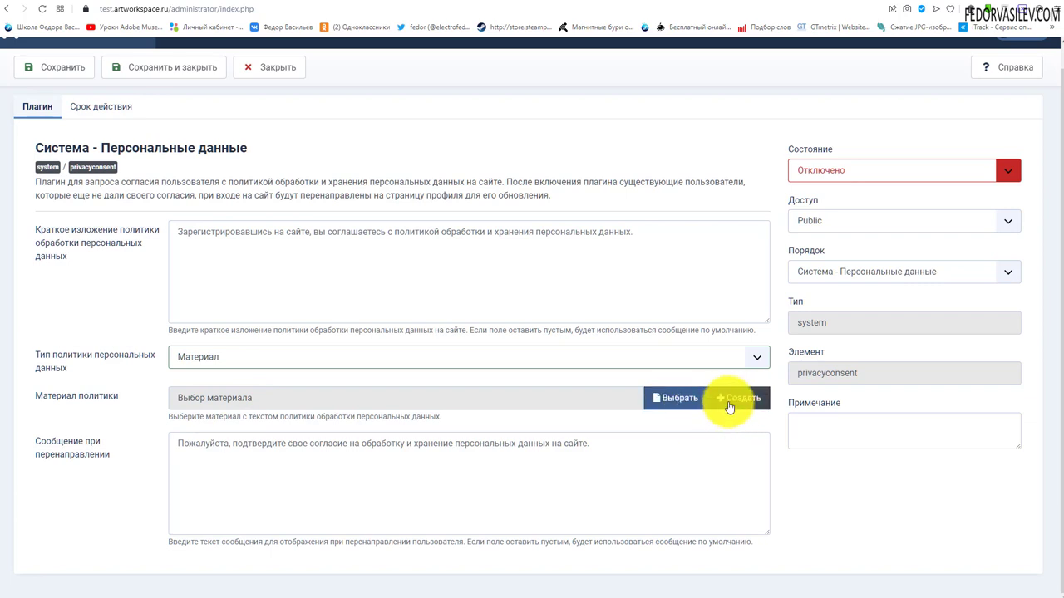
- Create a new policy article titled "Политика конфиденциальности" with the prepared privacy policy text as its body
scroll(404, 408, up, 1)
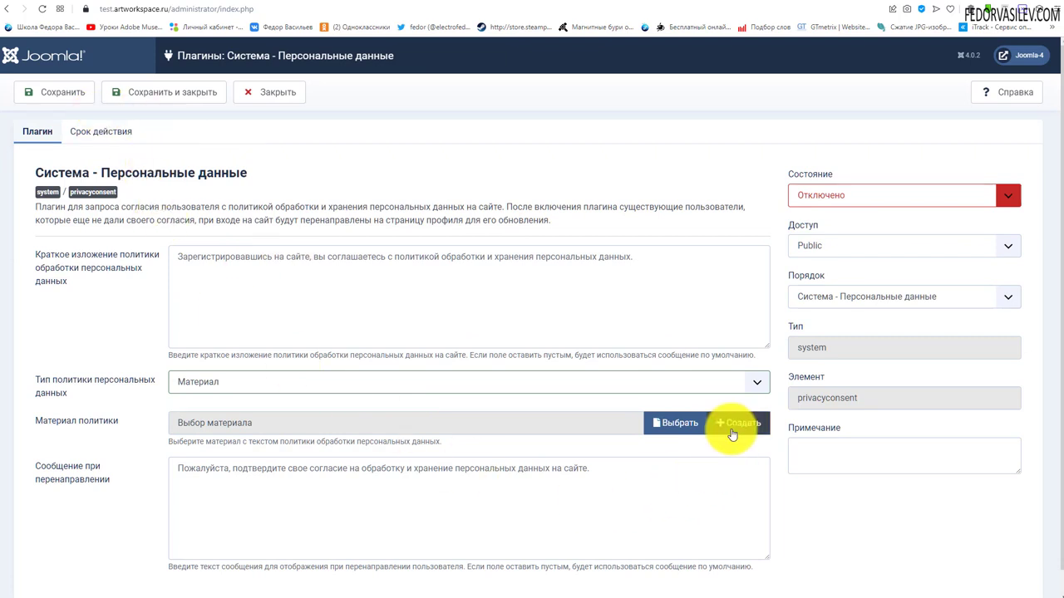
click(729, 428)
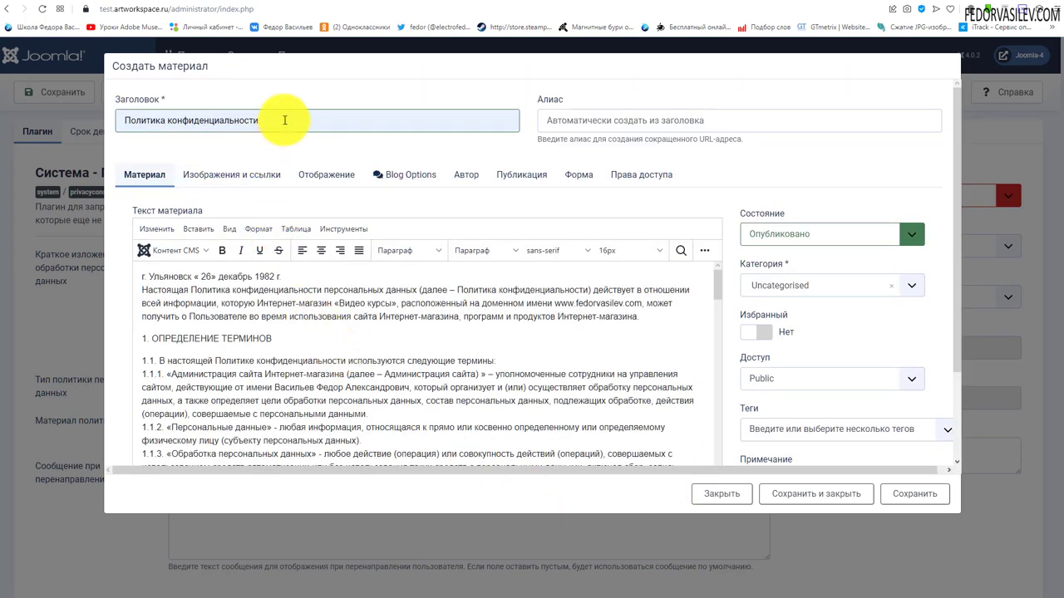
drag(284, 120, 24, 119)
click(258, 120)
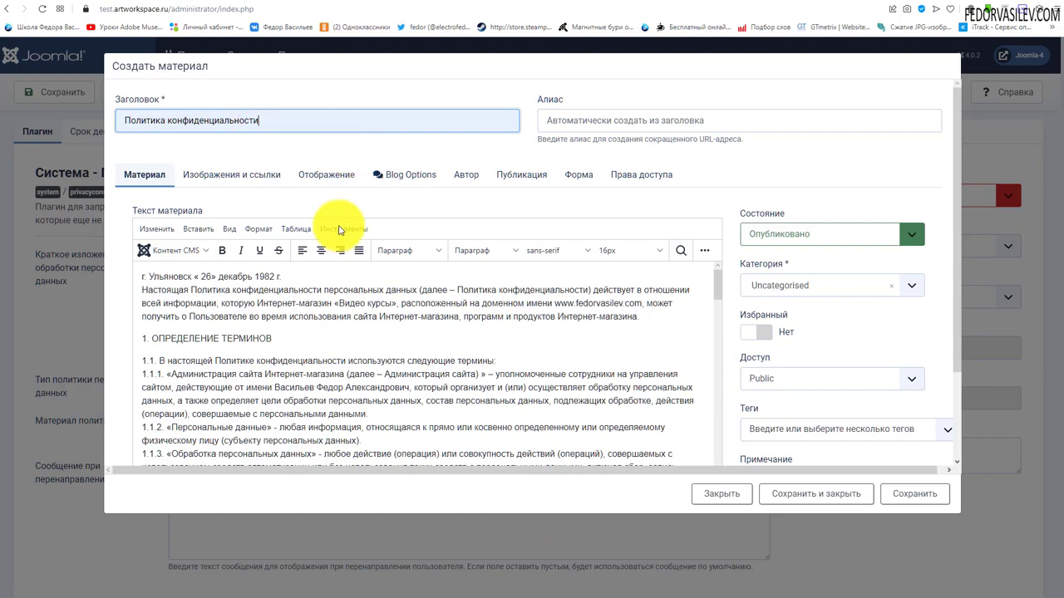
click(152, 278)
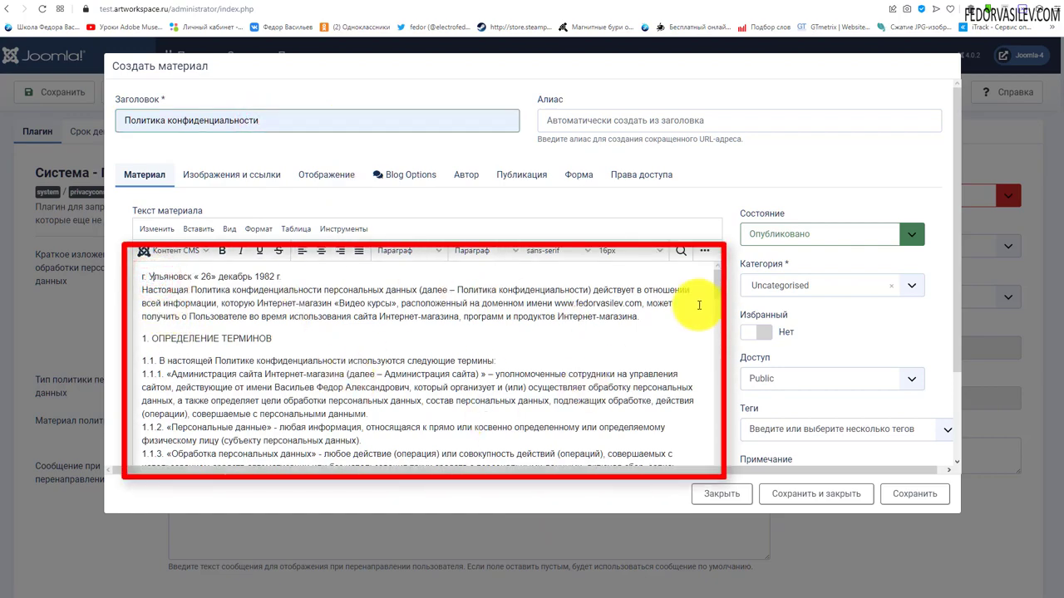
mouse_move(715, 291)
mouse_down()
mouse_move(767, 373)
mouse_move(759, 451)
mouse_move(705, 498)
mouse_move(700, 304)
mouse_move(711, 287)
mouse_up()
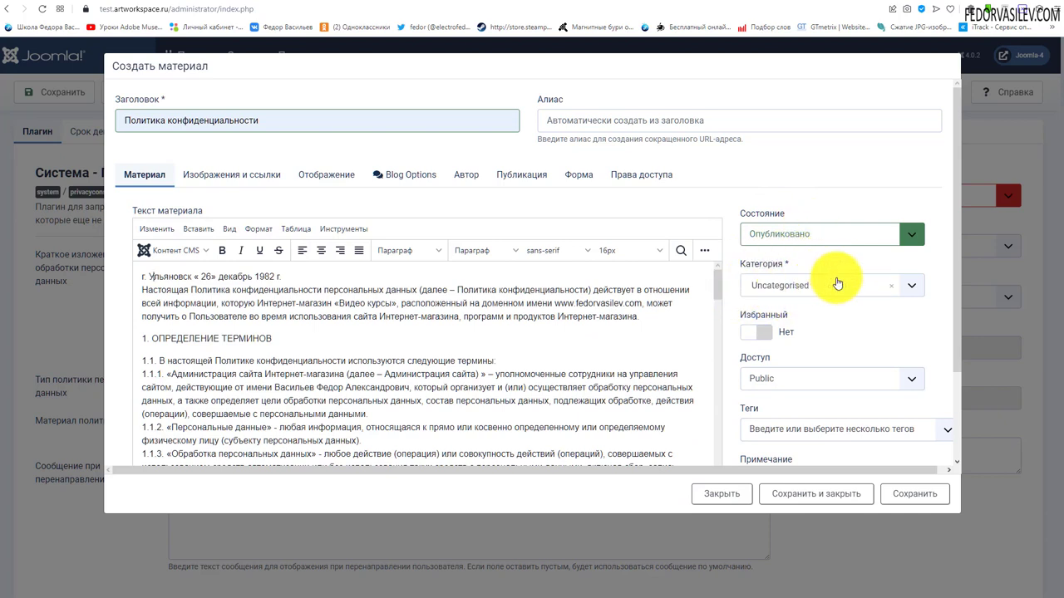
- Review the new article's status, category and access settings, and save and close the article
scroll(755, 294, down, 1)
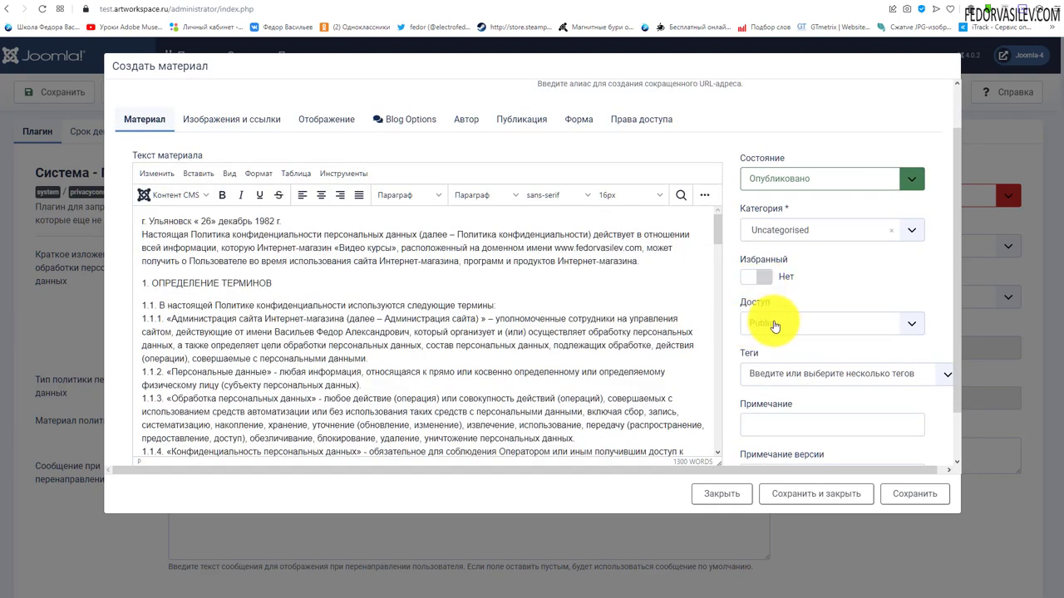
scroll(760, 320, down, 1)
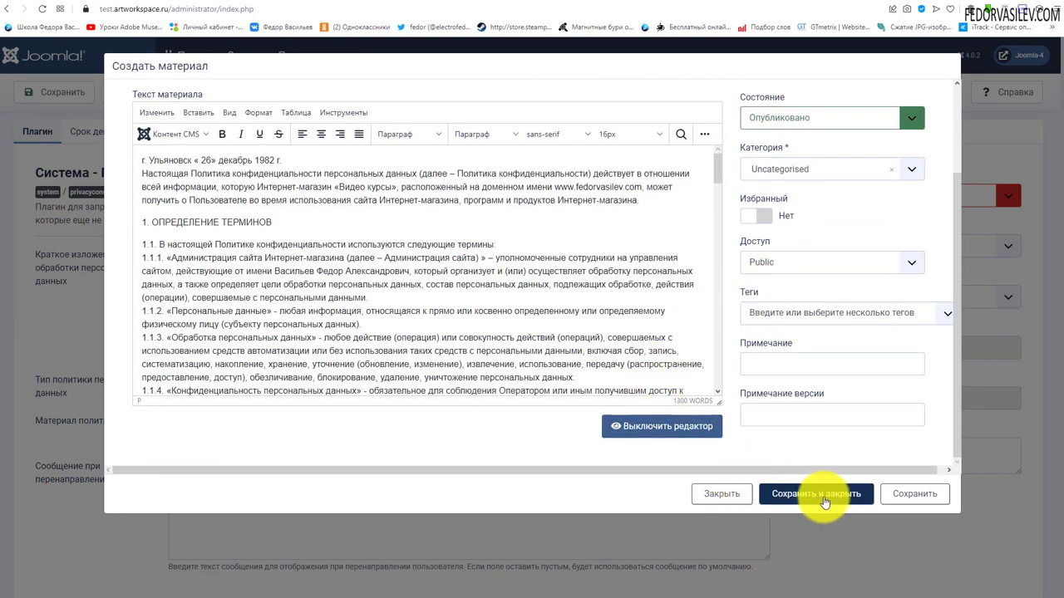
click(823, 496)
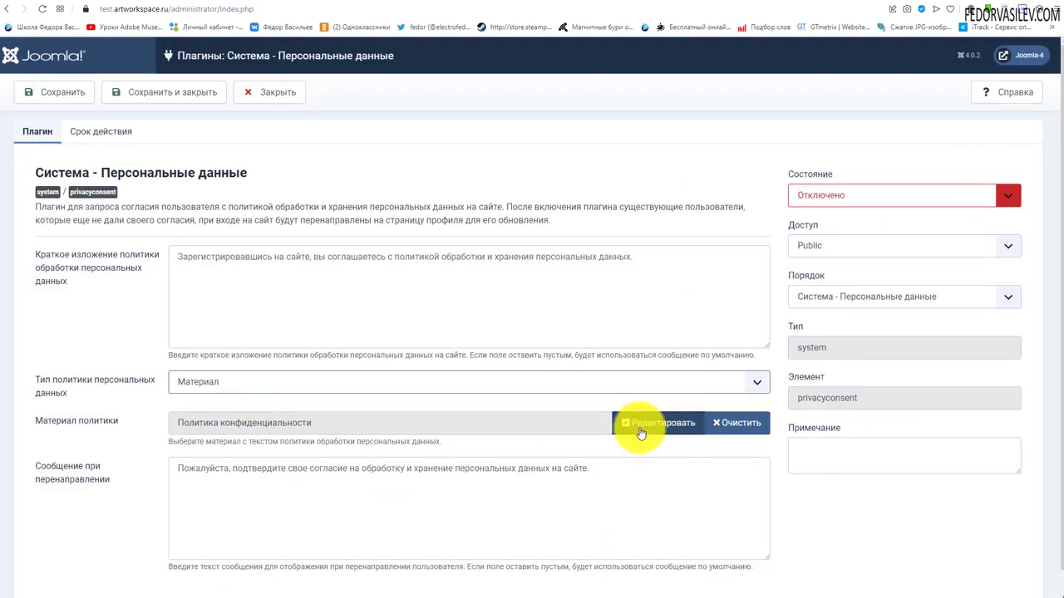
- Clear the plugin's policy article and select the existing "Политика конфиденциальности" article from the list
click(726, 423)
click(670, 422)
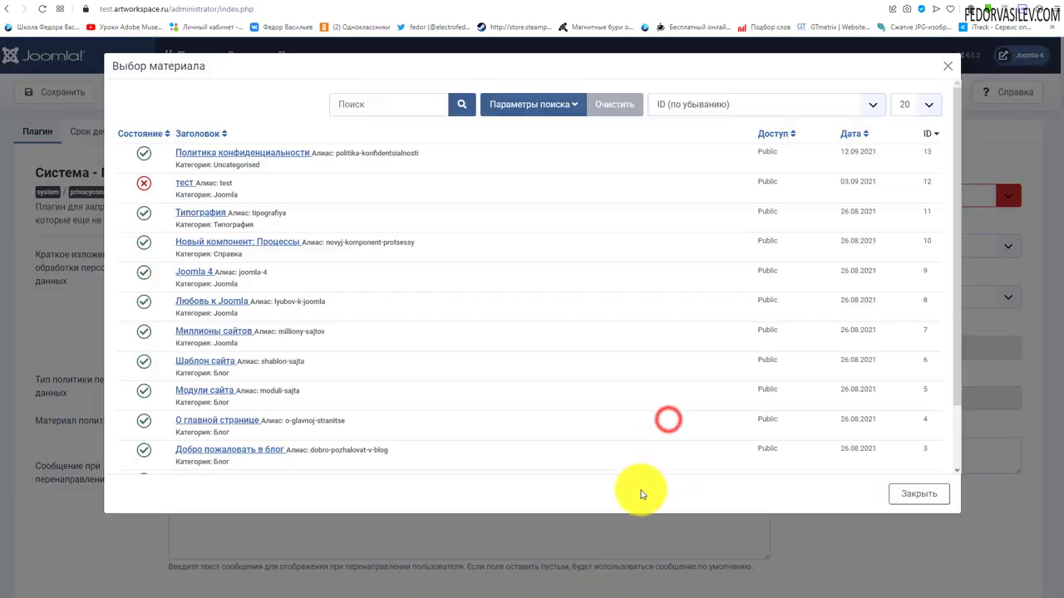
click(254, 152)
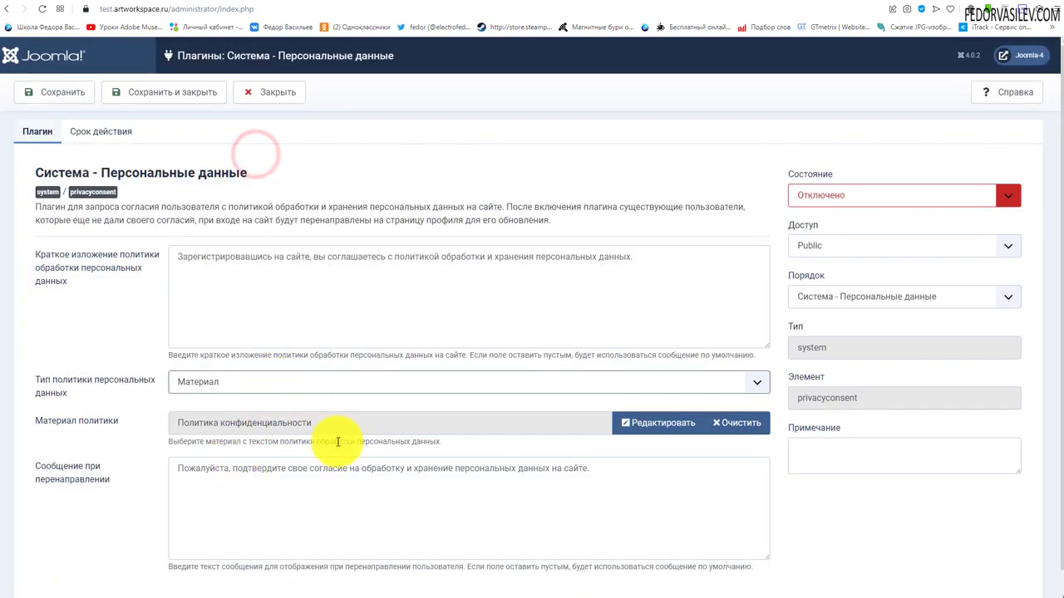
- Set the personal data plugin's state to "Включено" and review its redirect message field
click(877, 194)
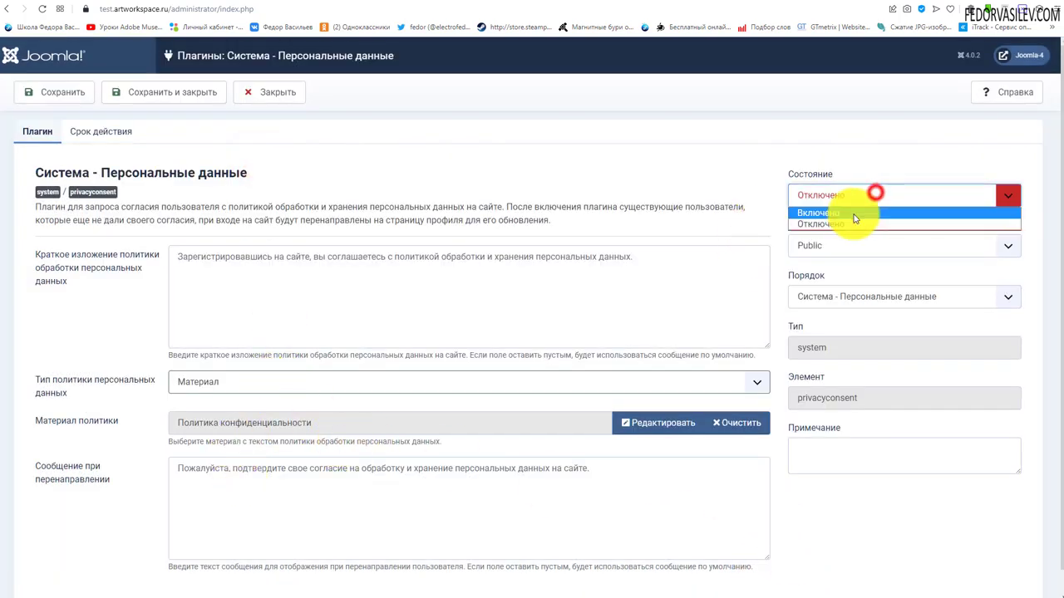
click(854, 214)
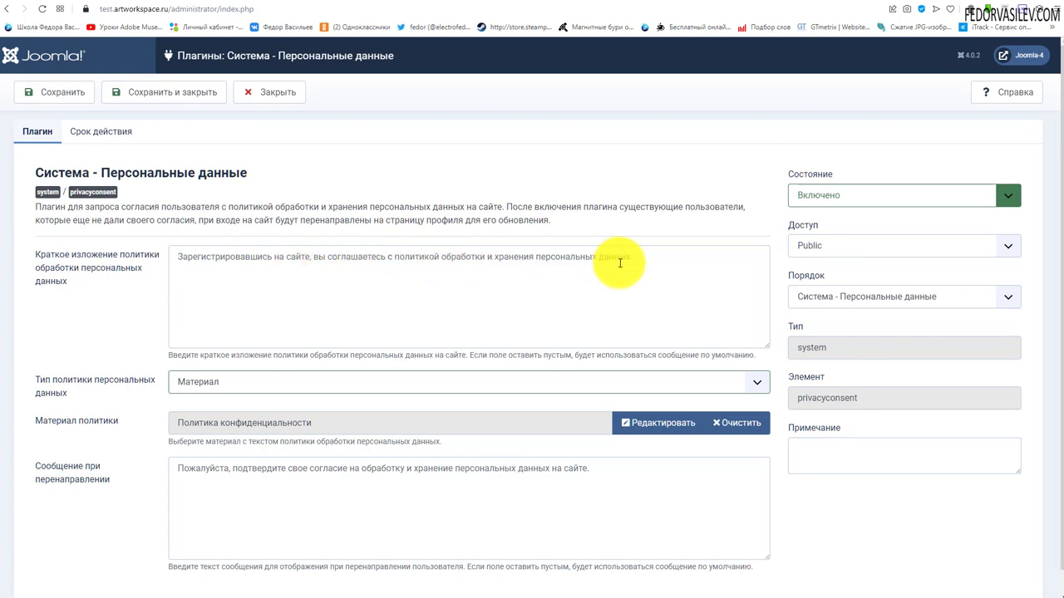
scroll(315, 312, down, 1)
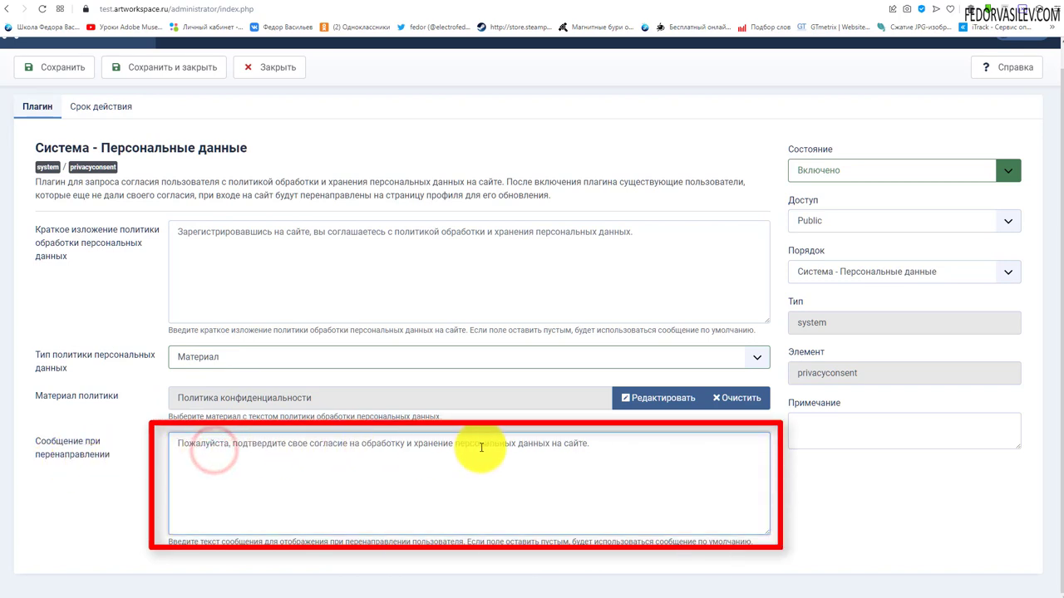
click(611, 444)
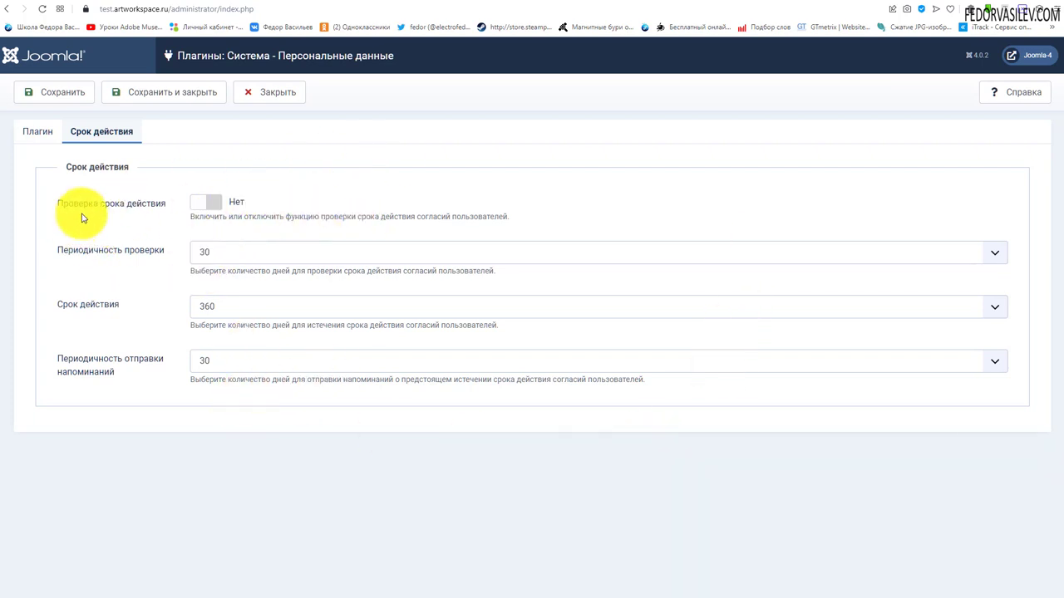
- Check the plugin's consent expiration settings, and save and close the plugin
click(210, 202)
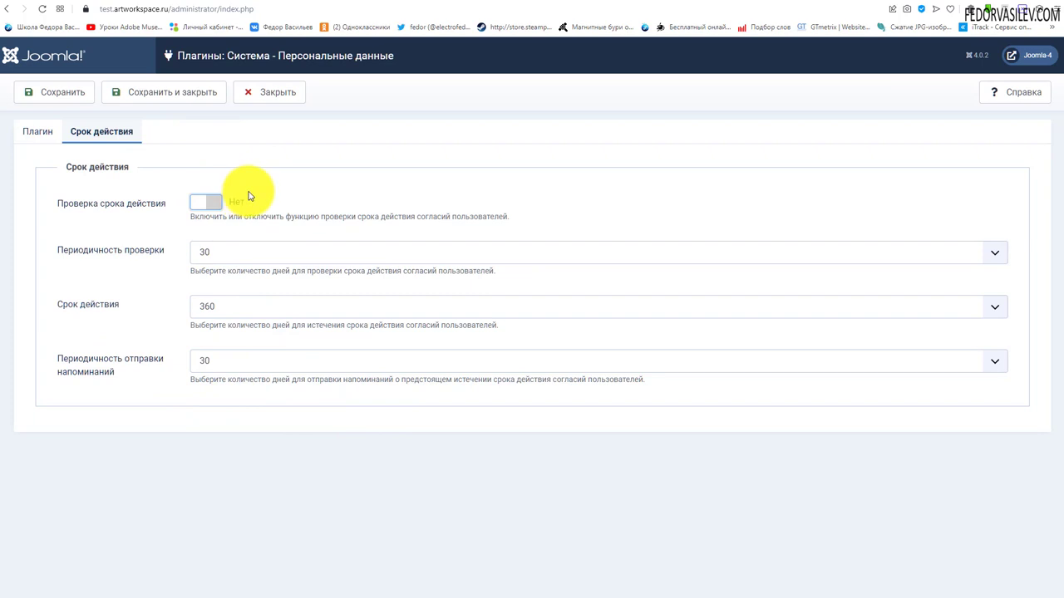
click(38, 131)
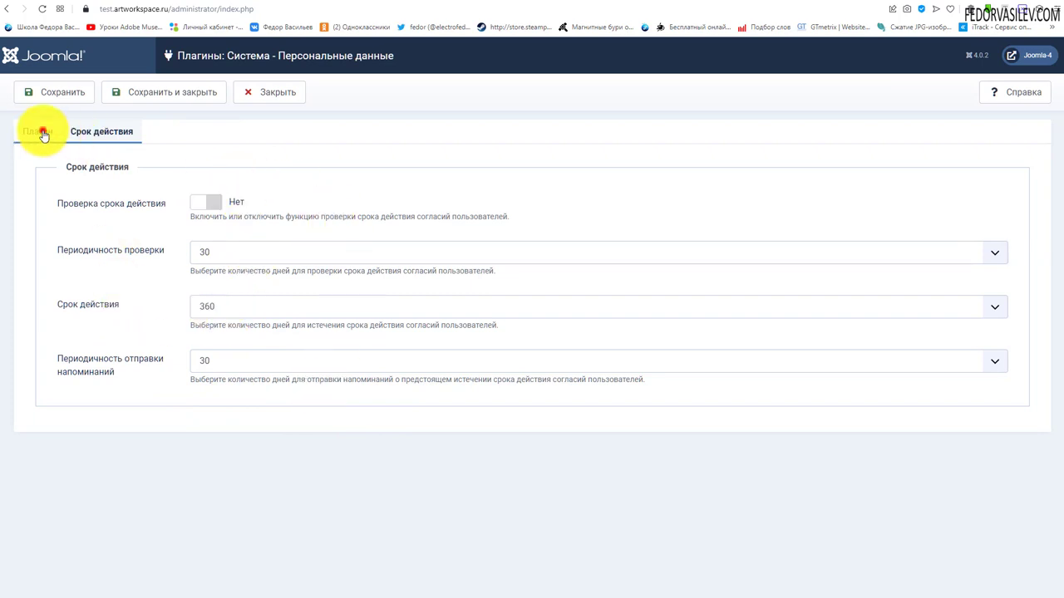
click(184, 93)
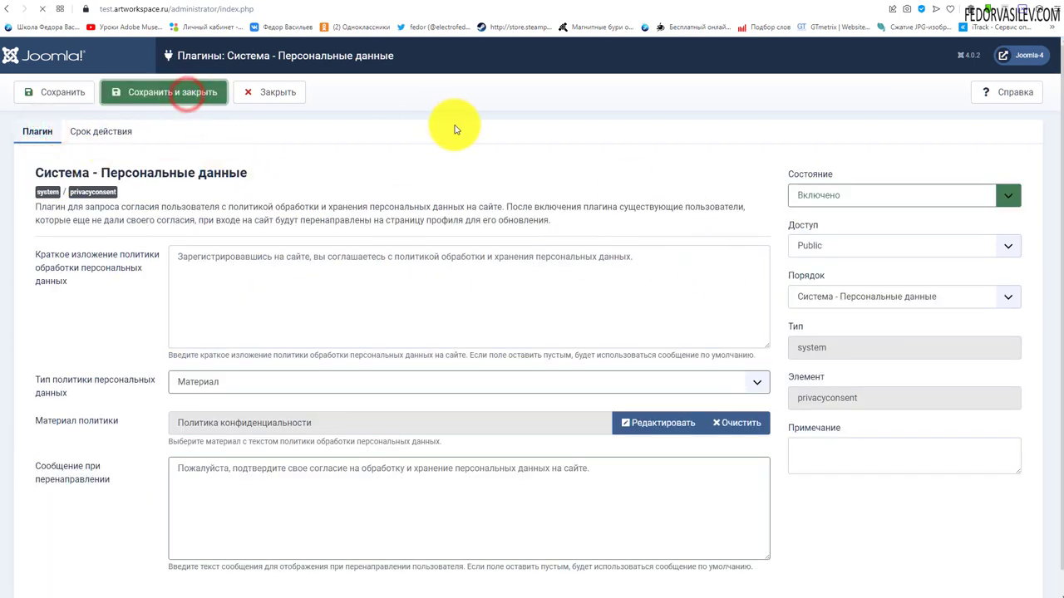
- Examine the personal data policy section and its consent text on the site's user registration form
click(481, 3)
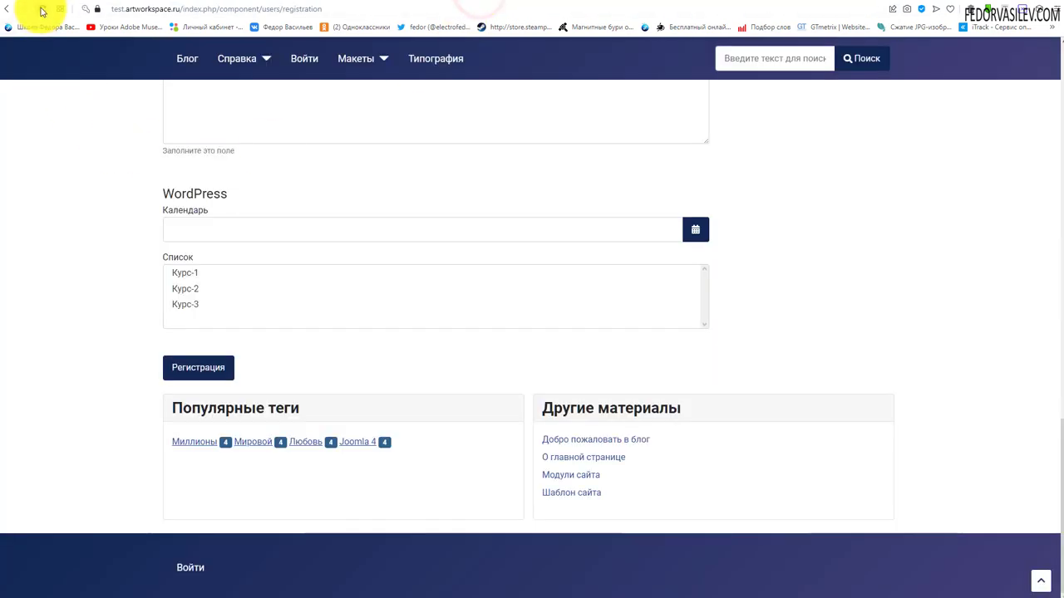
scroll(108, 266, up, 7)
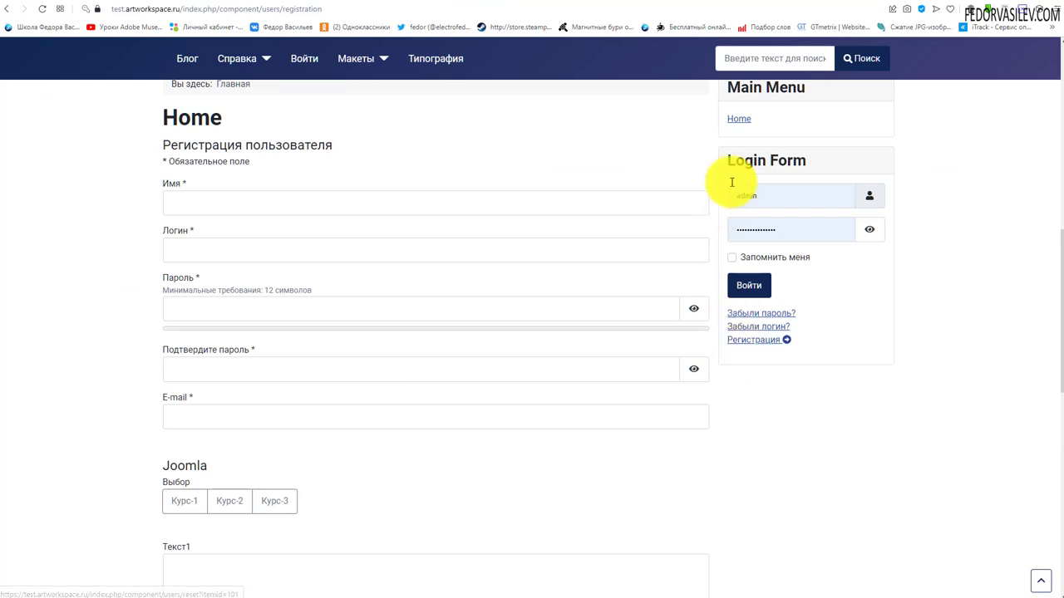
scroll(527, 292, down, 7)
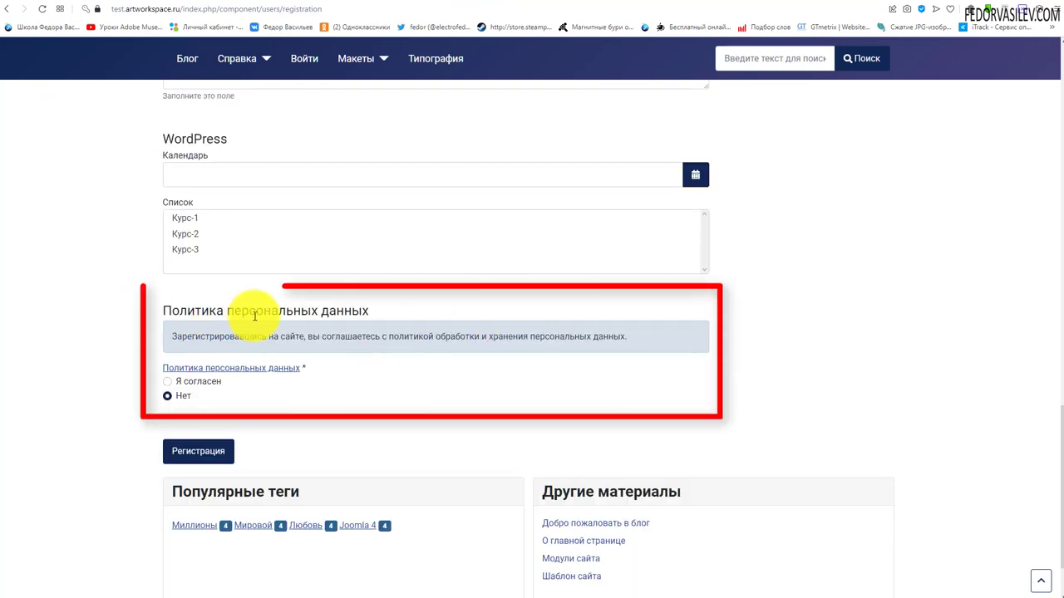
drag(642, 336, 118, 330)
click(121, 331)
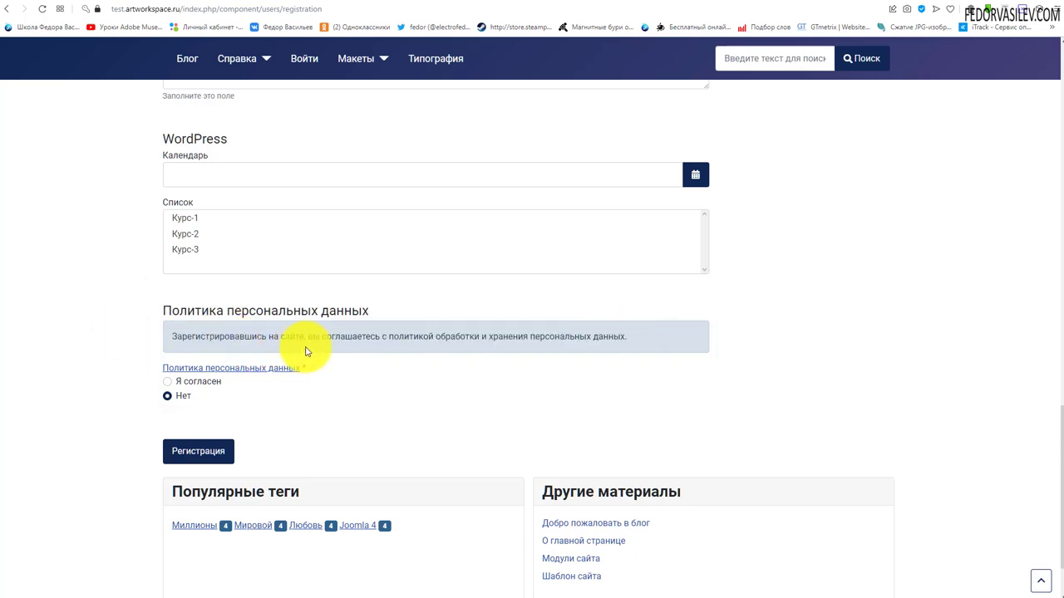
drag(446, 336, 297, 337)
click(603, 338)
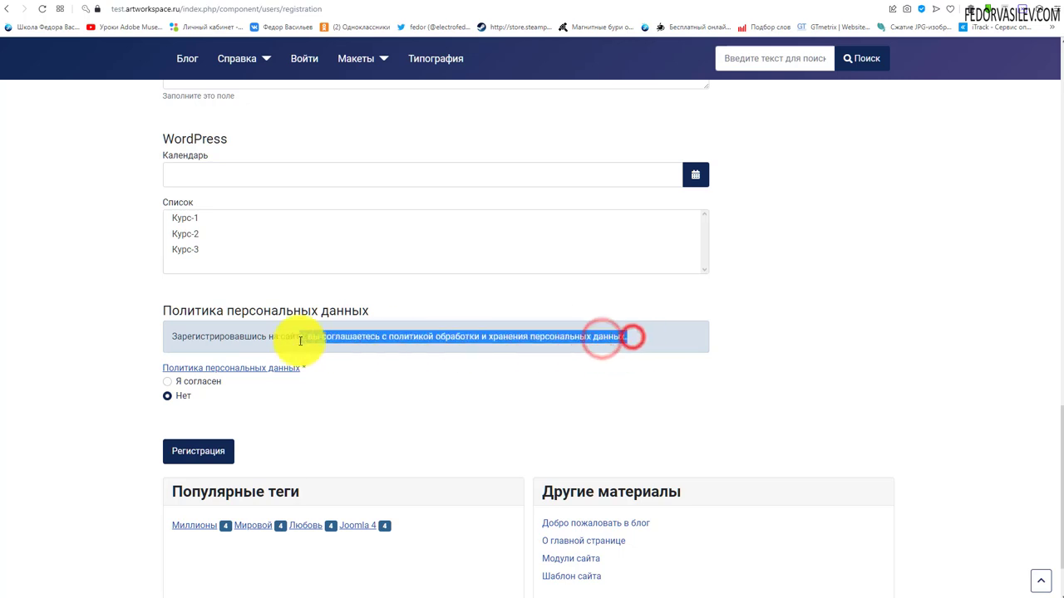
click(413, 392)
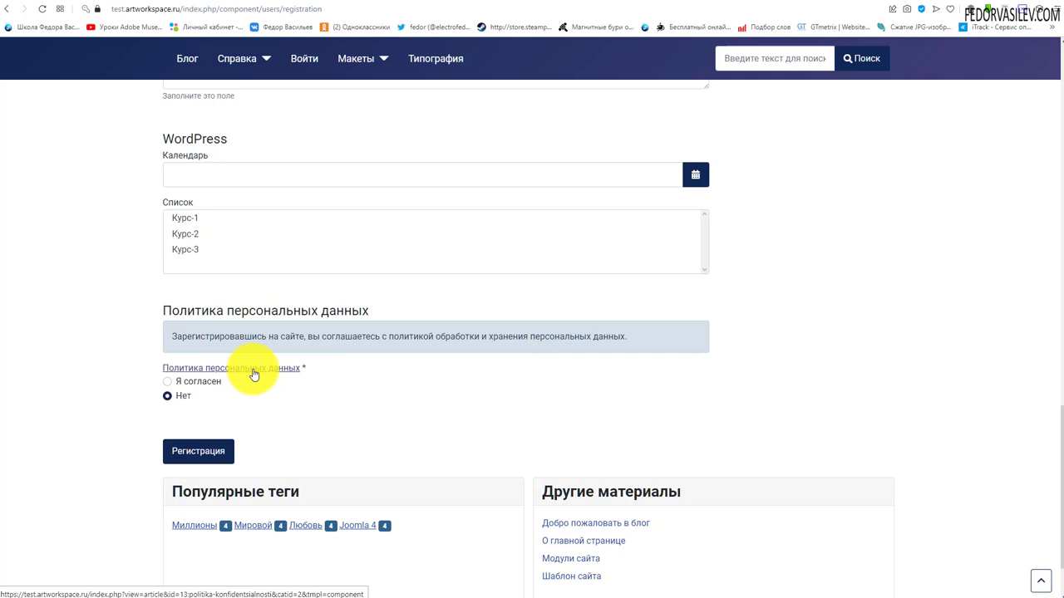
- Try to submit the empty registration form with "Я согласен" selected for the personal data policy
click(168, 383)
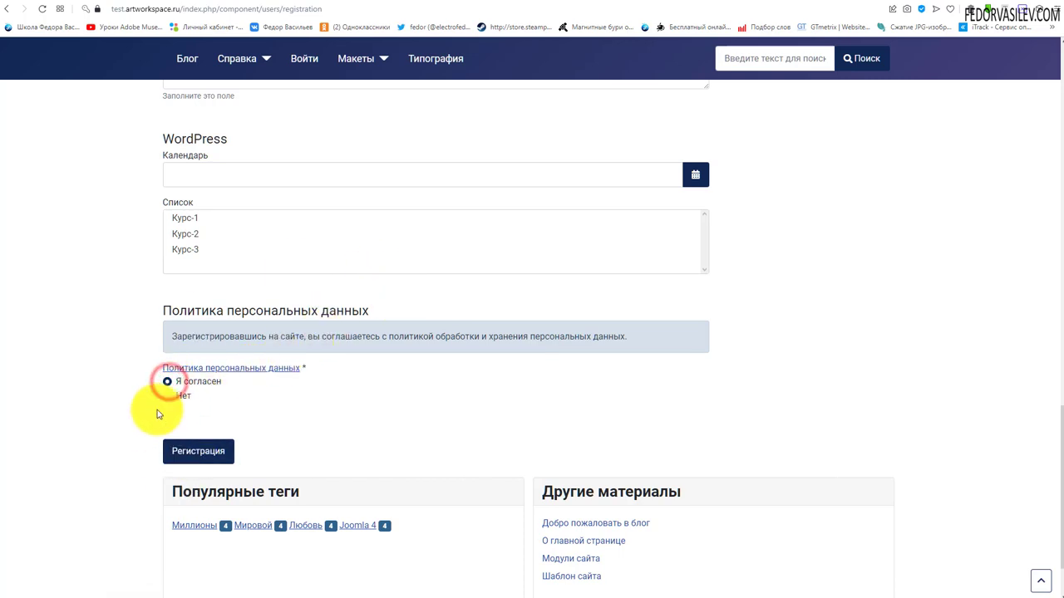
click(186, 450)
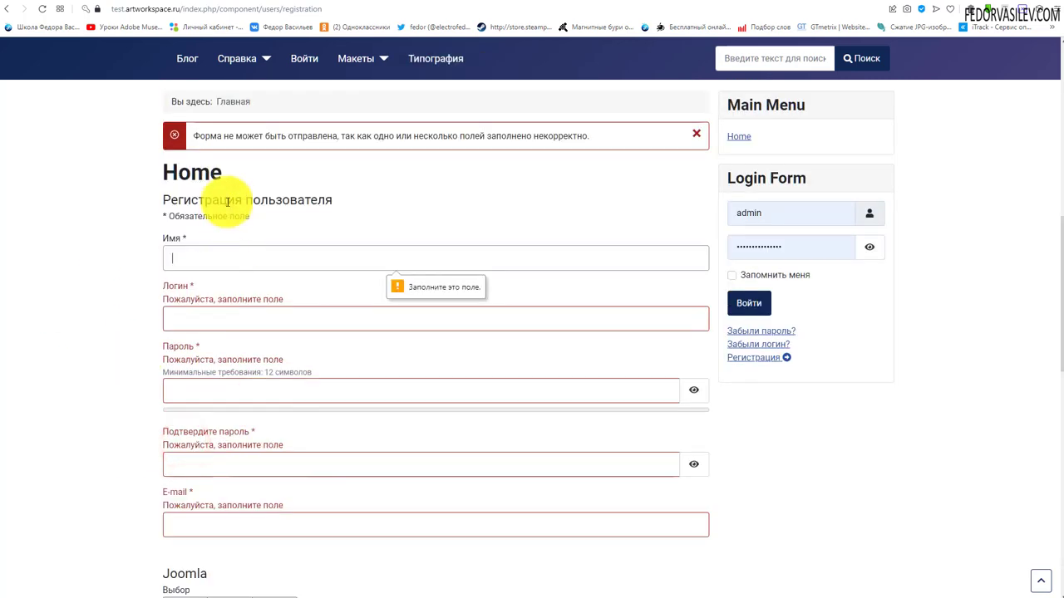
scroll(257, 241, down, 10)
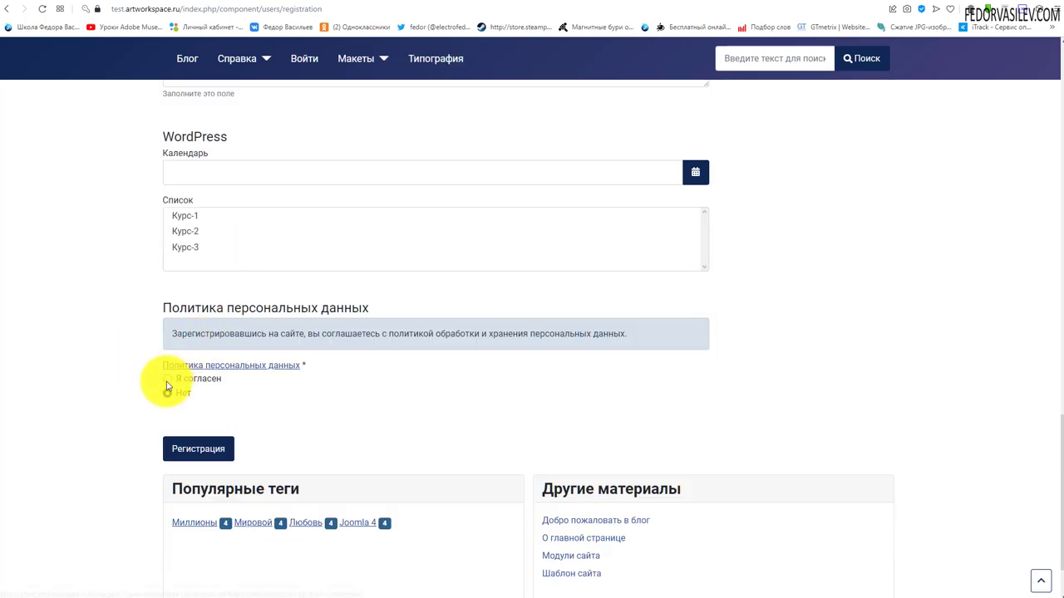
- Open the linked personal data policy from the registration form, review its article information and full text, and close it
click(184, 367)
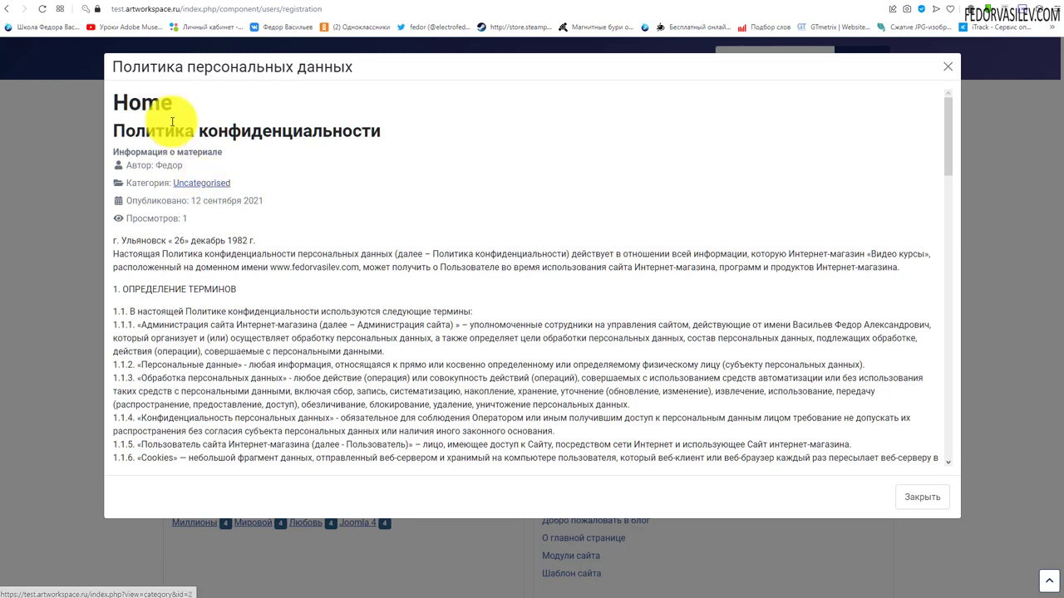
drag(116, 67, 239, 67)
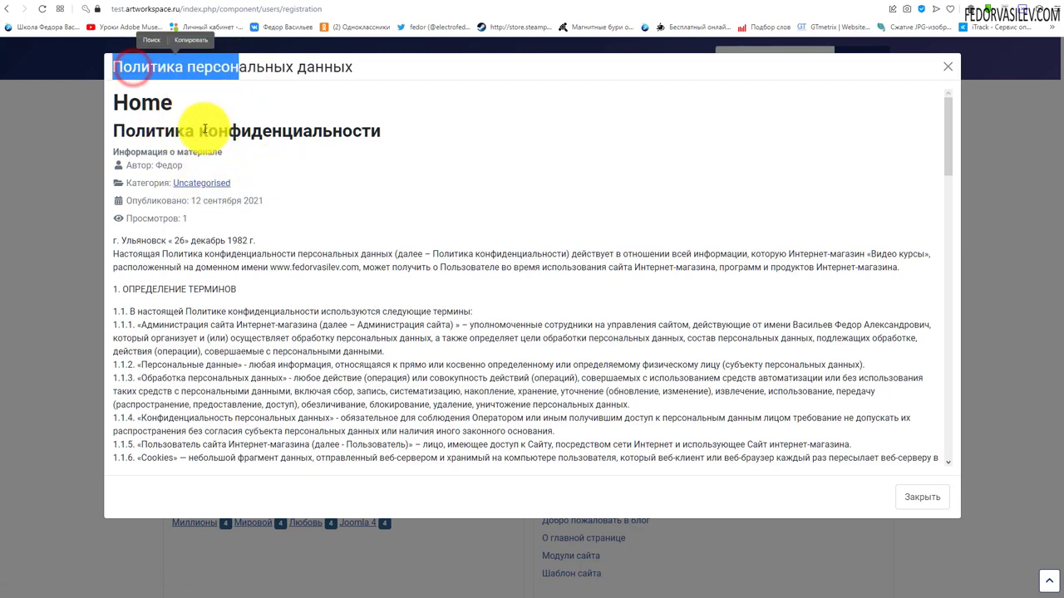
drag(120, 152, 216, 209)
click(420, 204)
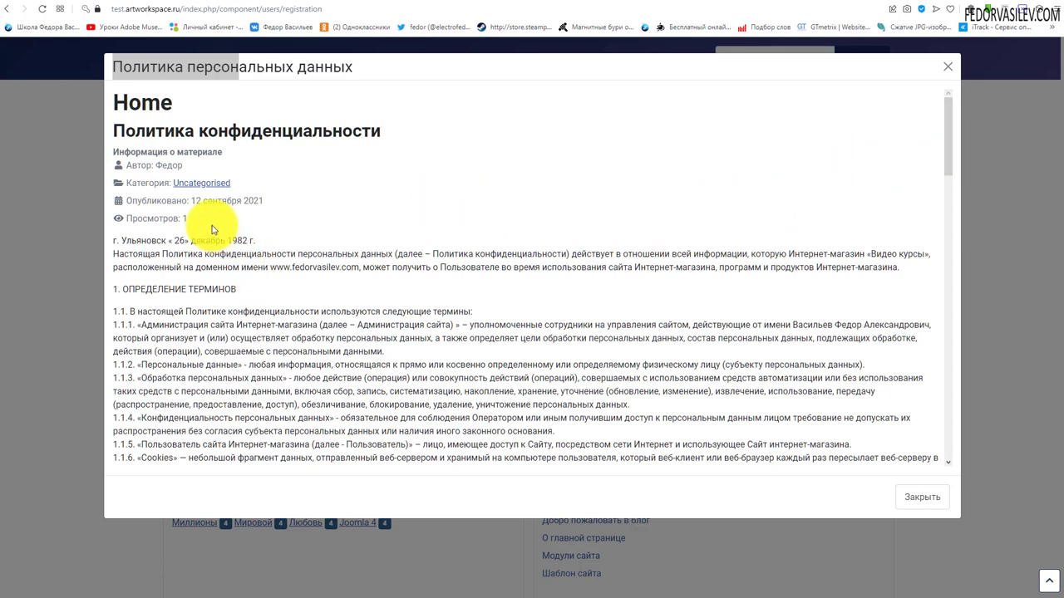
drag(203, 225, 225, 107)
click(228, 106)
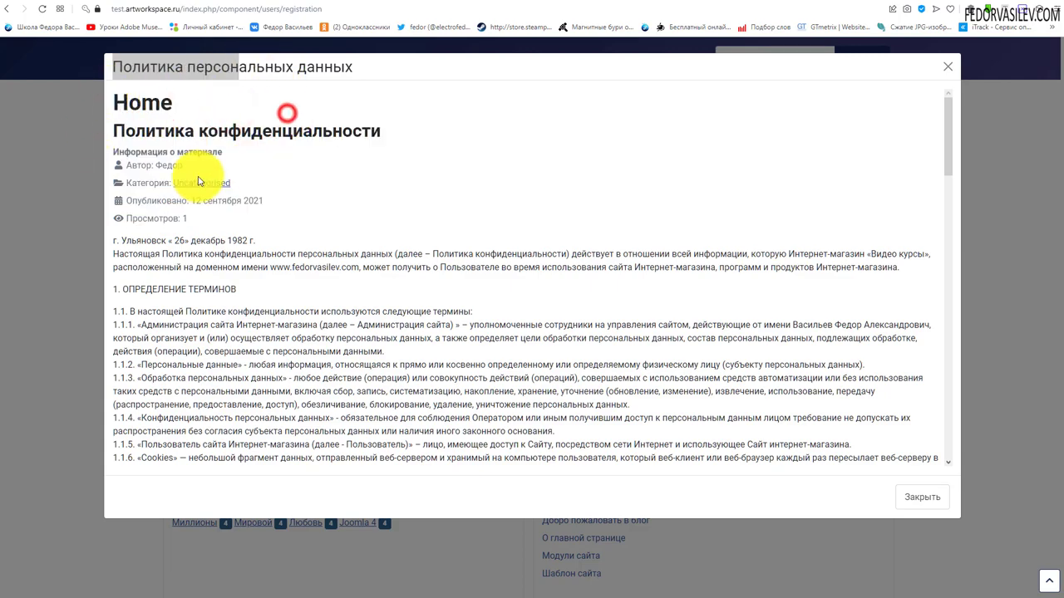
drag(202, 218, 127, 149)
click(374, 182)
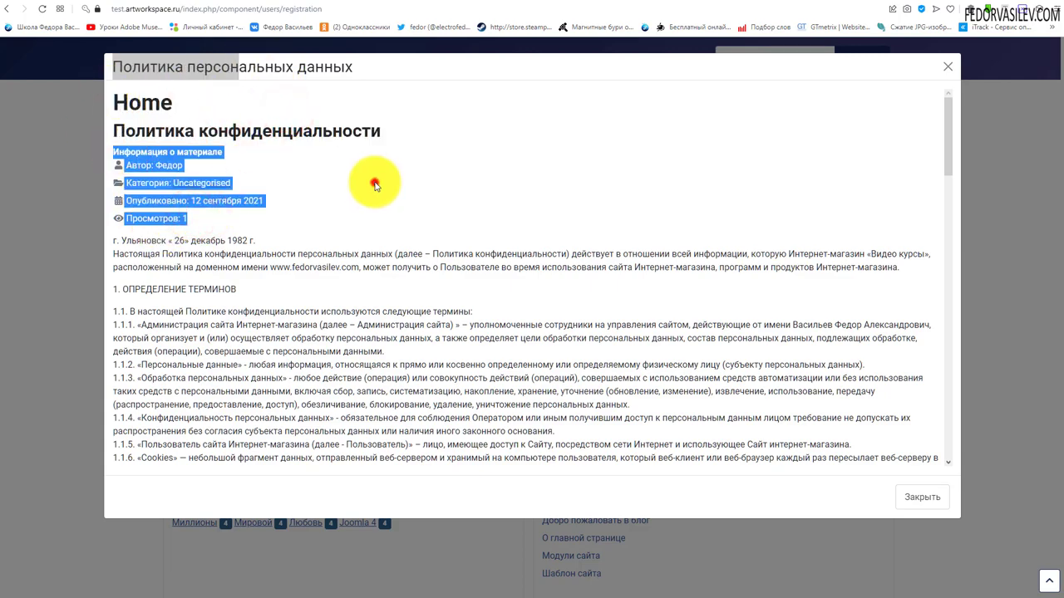
scroll(487, 219, down, 6)
scroll(397, 226, down, 10)
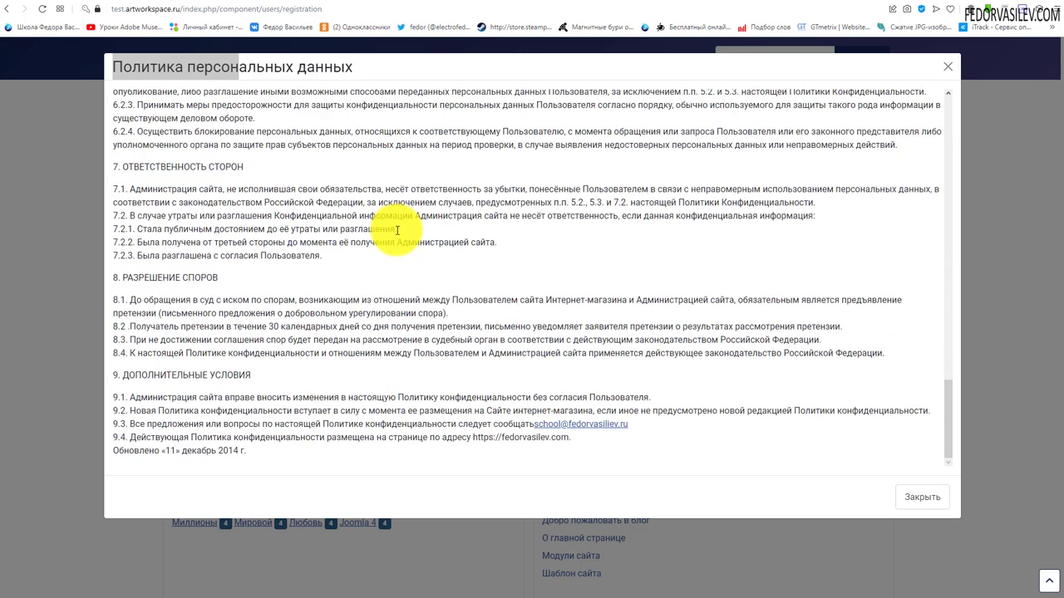
click(931, 497)
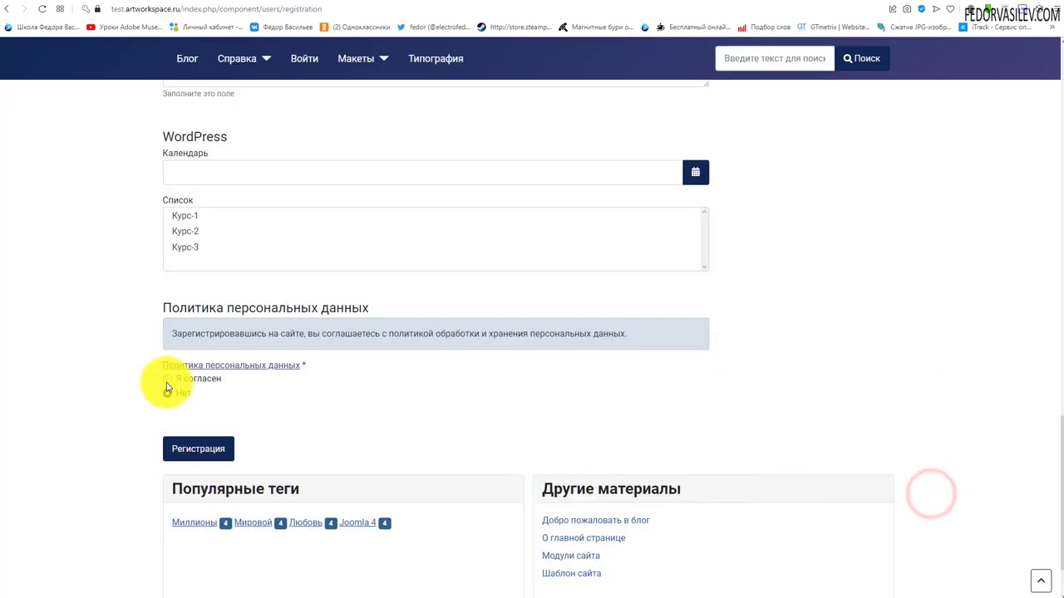
- Select "Я согласен" for the personal data policy and look over the rest of the registration page
click(166, 379)
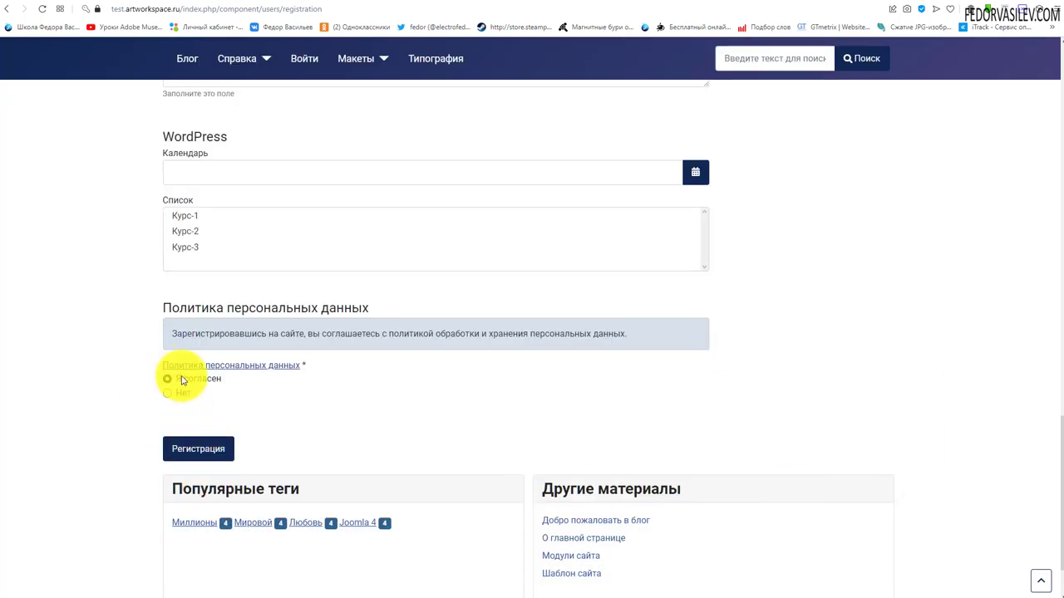
scroll(430, 391, up, 3)
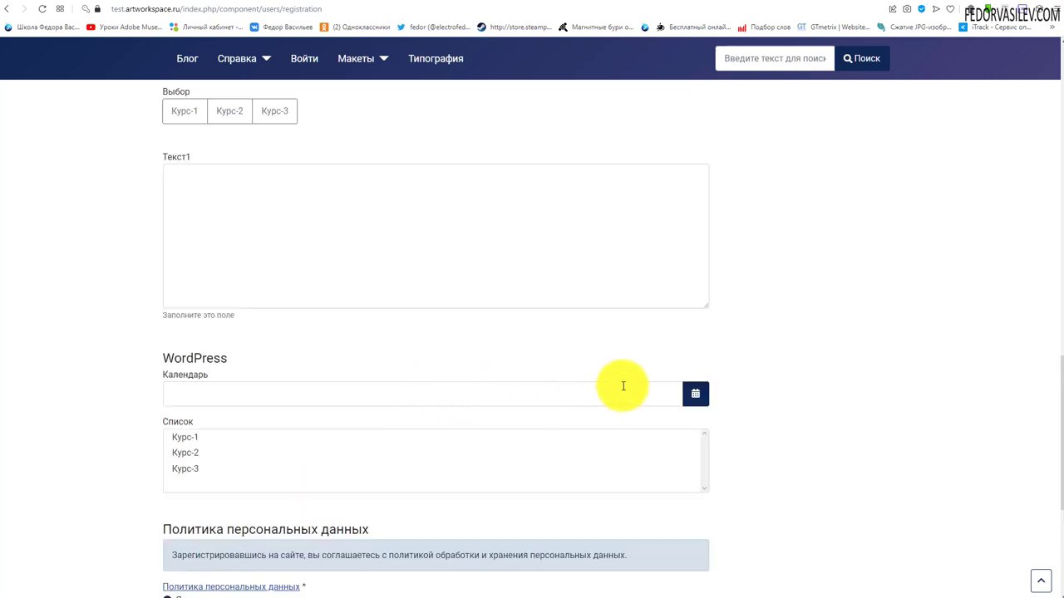
scroll(779, 395, up, 2)
scroll(779, 396, up, 8)
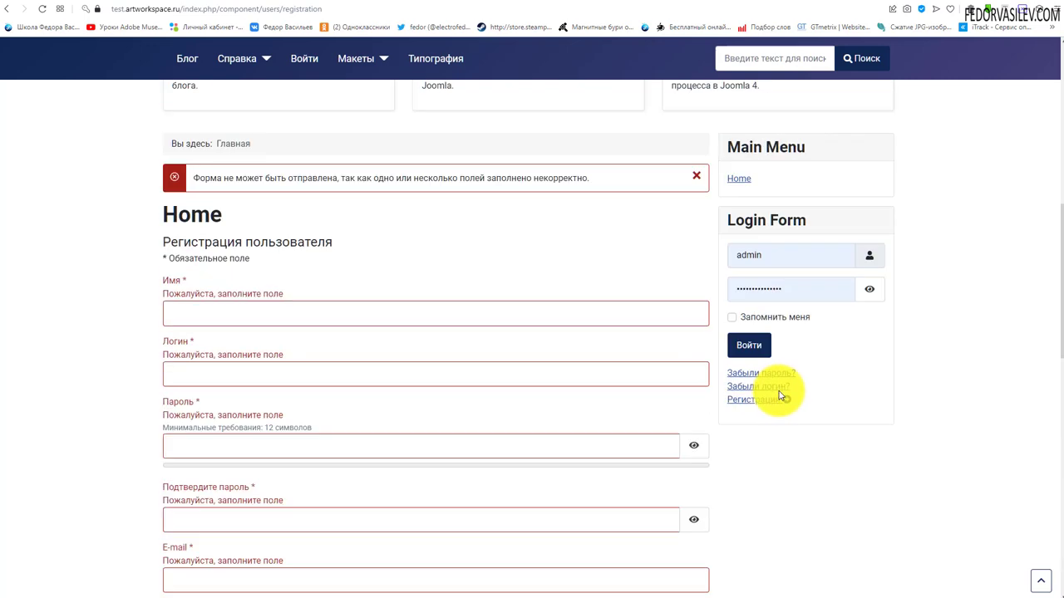
scroll(779, 395, up, 4)
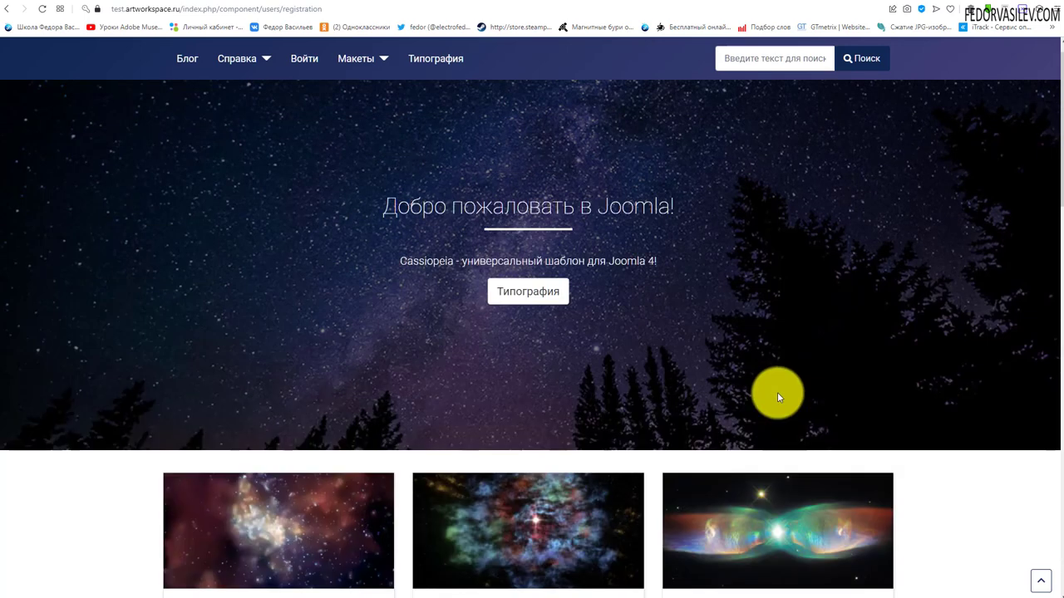
scroll(777, 393, down, 8)
scroll(776, 390, down, 8)
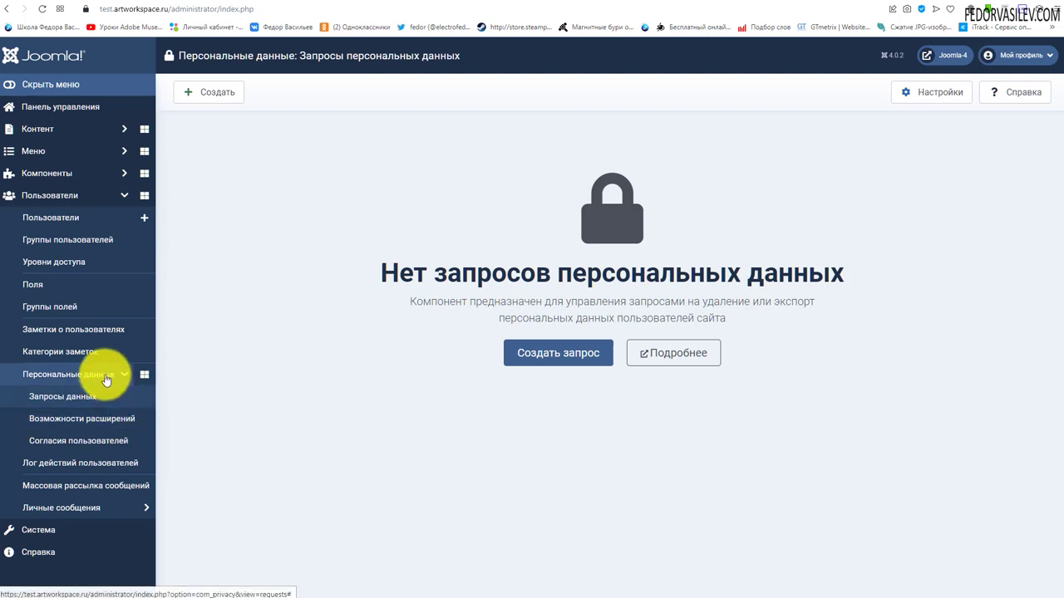
- In the site administrator, review the "Срочный запрос (дней)" setting of the personal data component and close its settings without saving
click(105, 375)
click(118, 375)
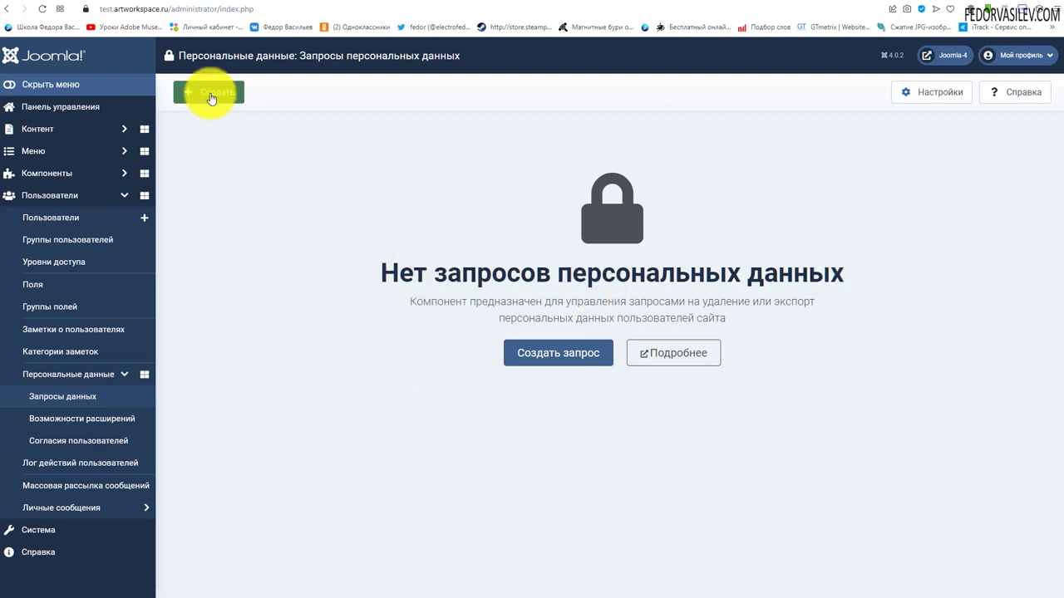
click(915, 89)
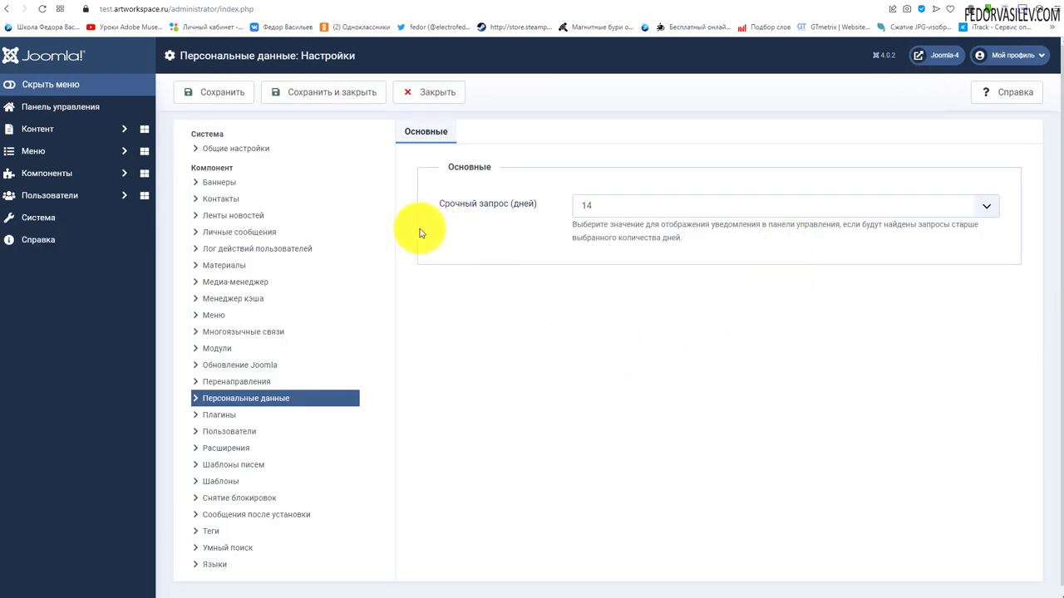
click(589, 206)
click(591, 207)
click(610, 173)
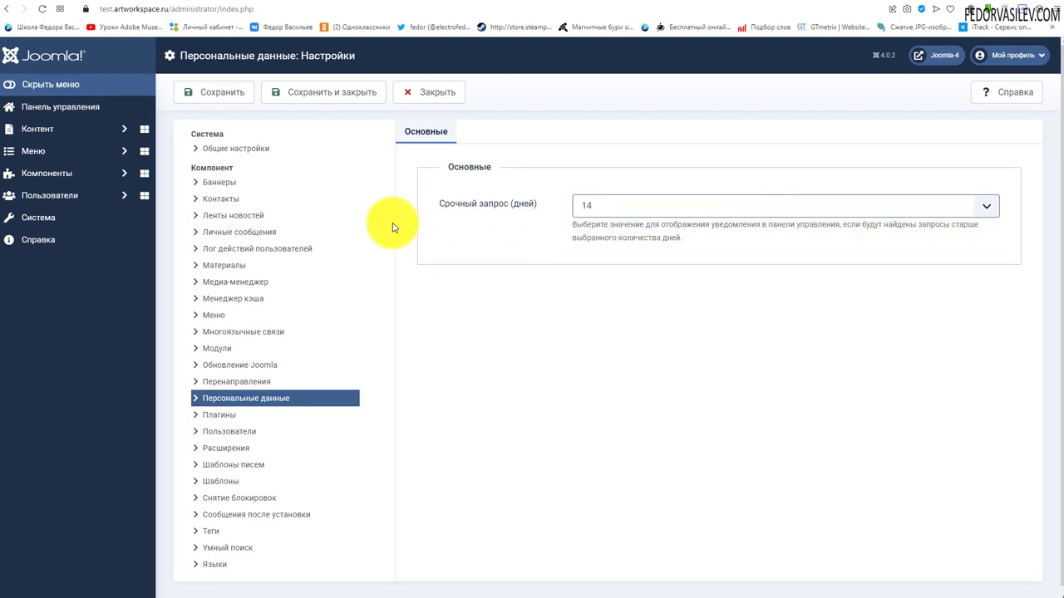
click(441, 91)
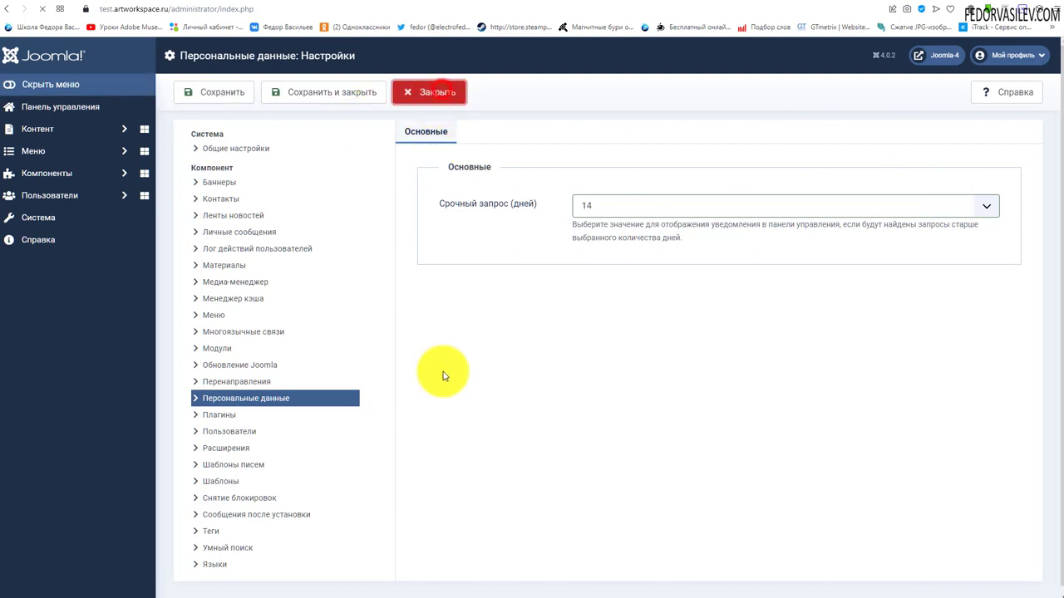
- Start a new personal data request, review its fields and the "Экспорт" and "Удалить" request types, and cancel it without saving
click(549, 352)
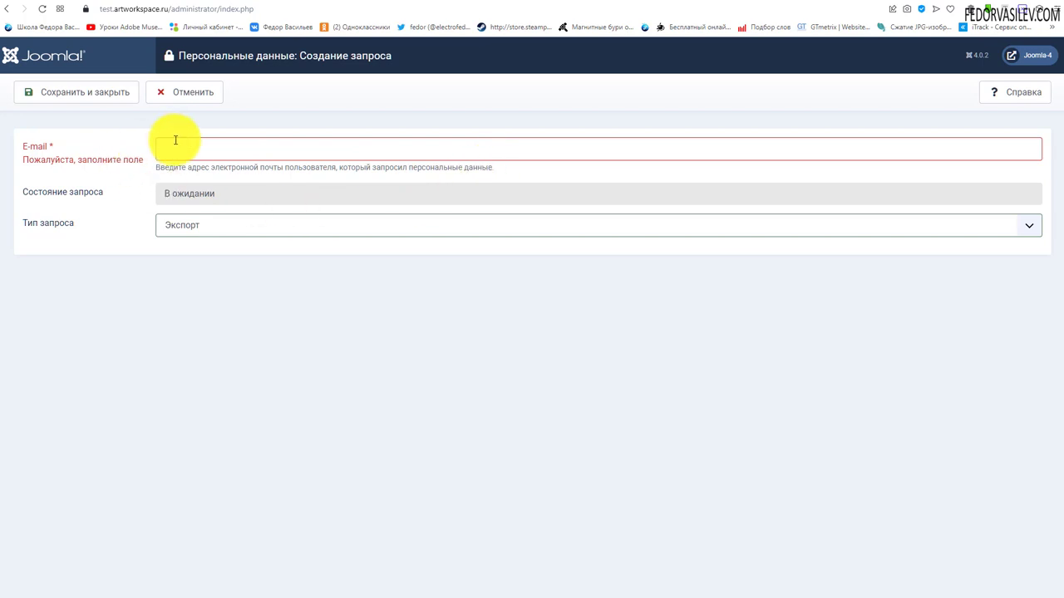
click(202, 194)
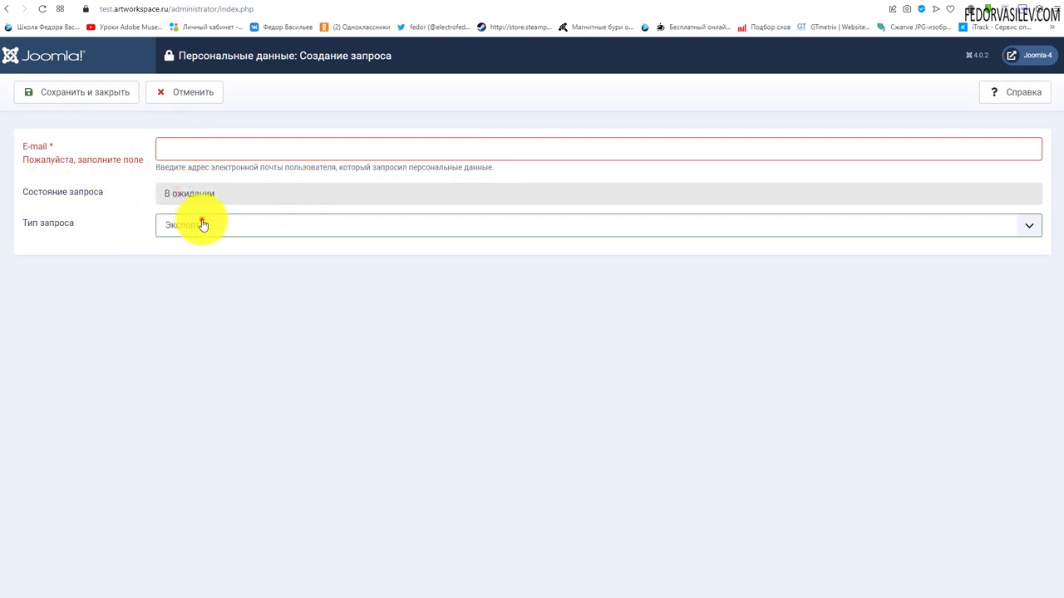
click(202, 224)
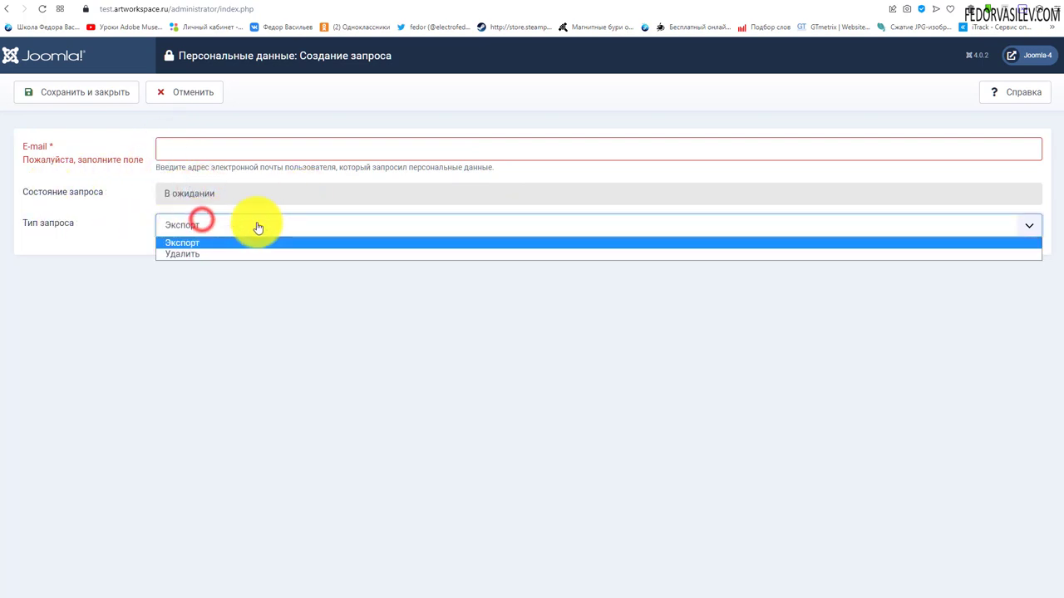
click(188, 255)
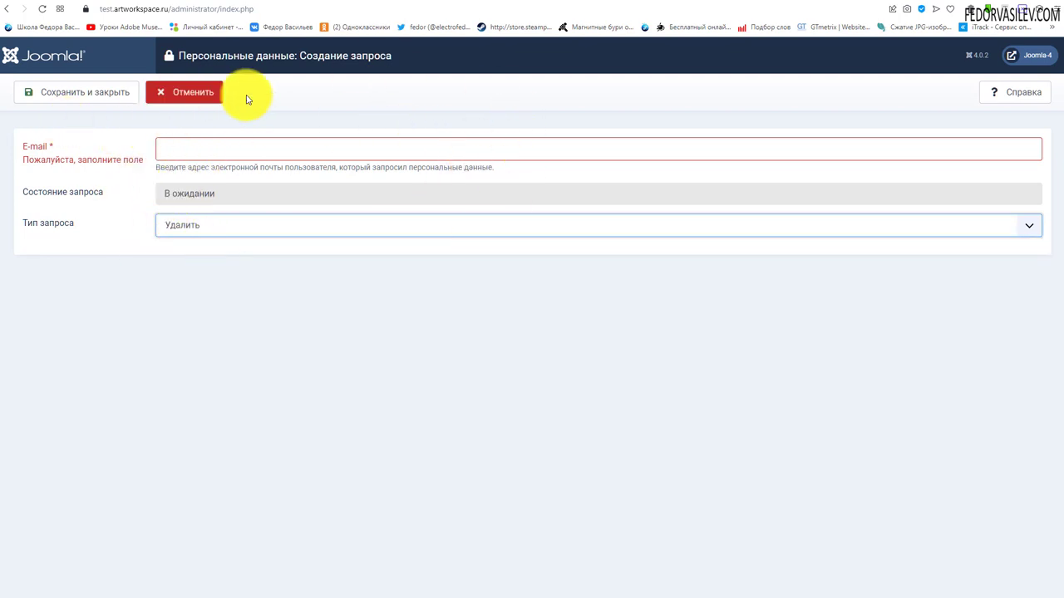
click(188, 98)
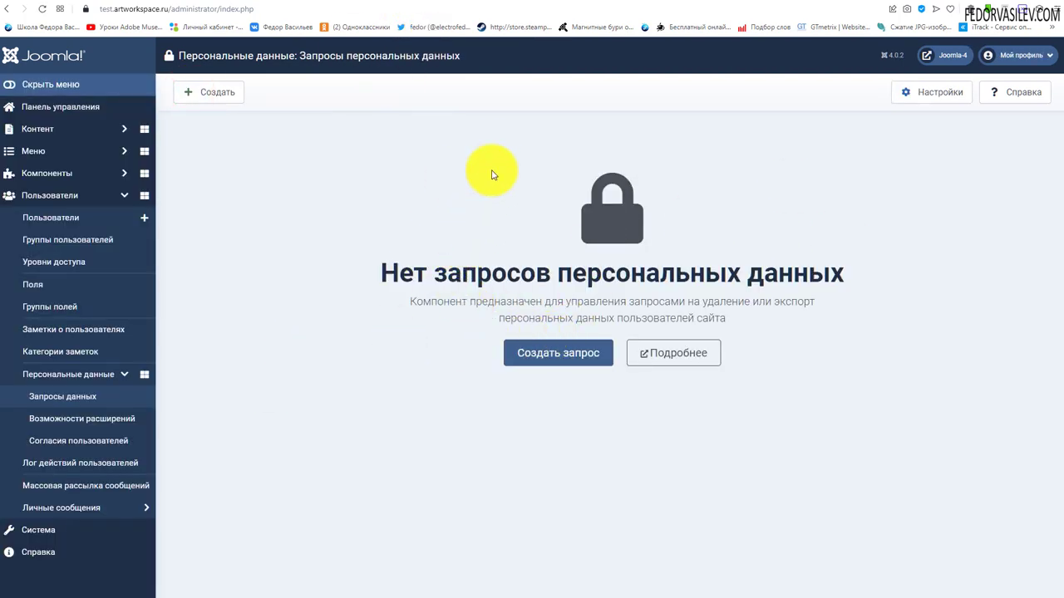
- From the list of site menu items, create a new item of the "Персональные данные" type "Подтвердить запрос"
click(52, 151)
click(53, 151)
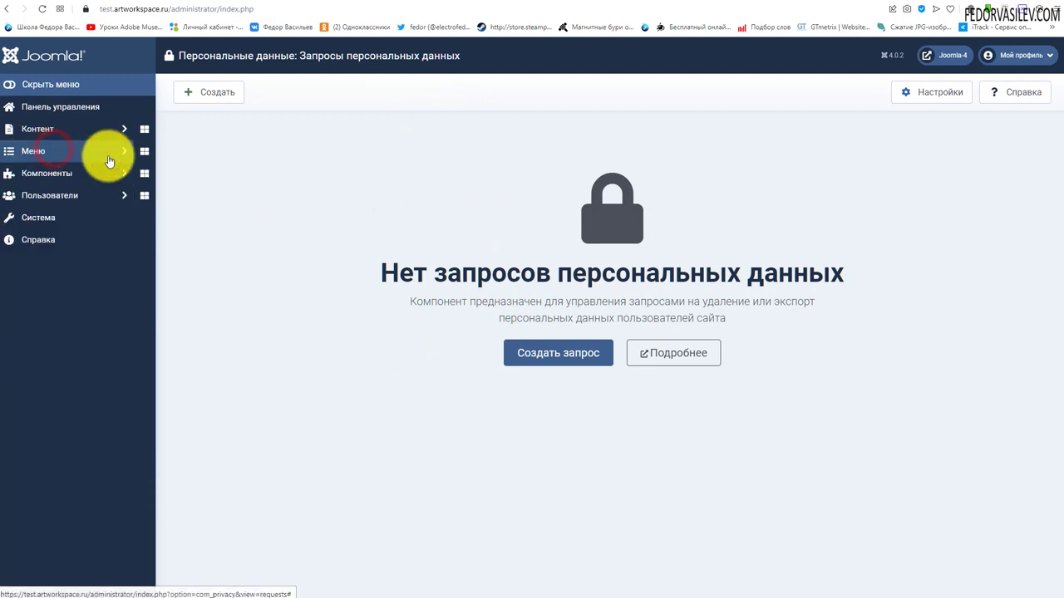
click(143, 156)
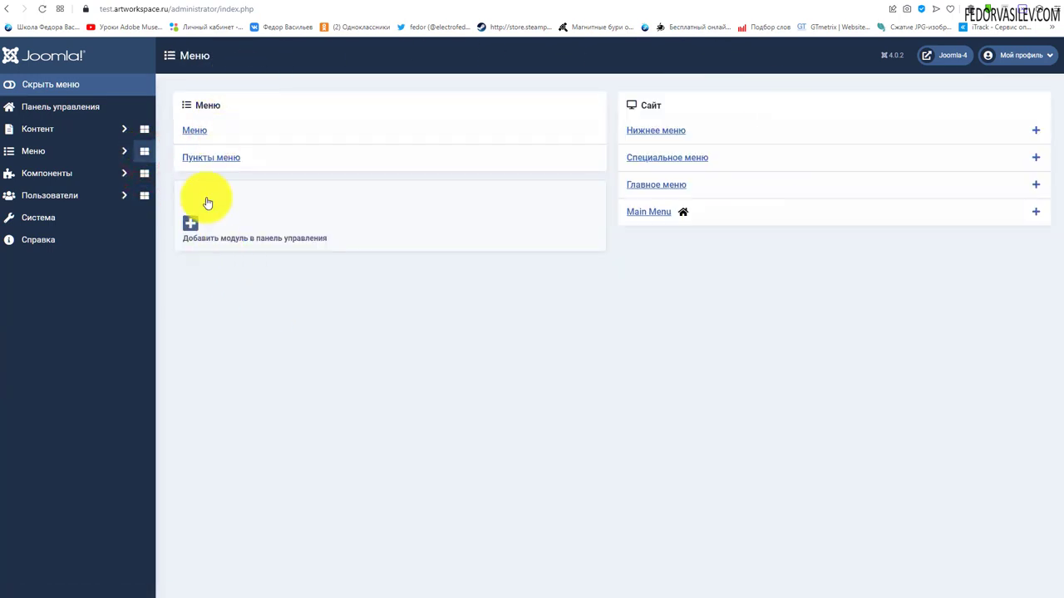
click(217, 158)
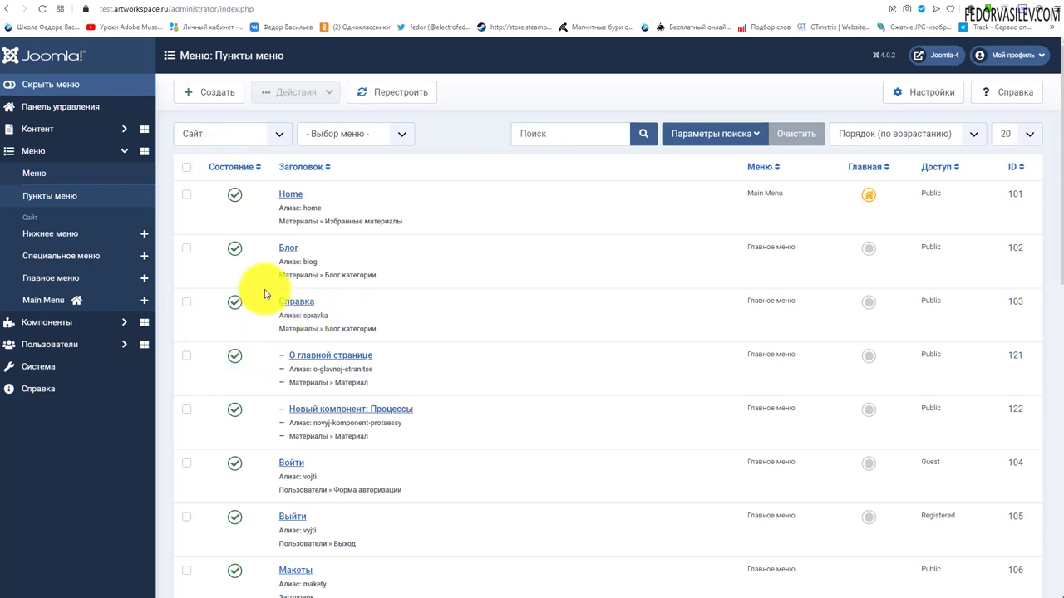
scroll(266, 291, down, 8)
scroll(535, 451, down, 2)
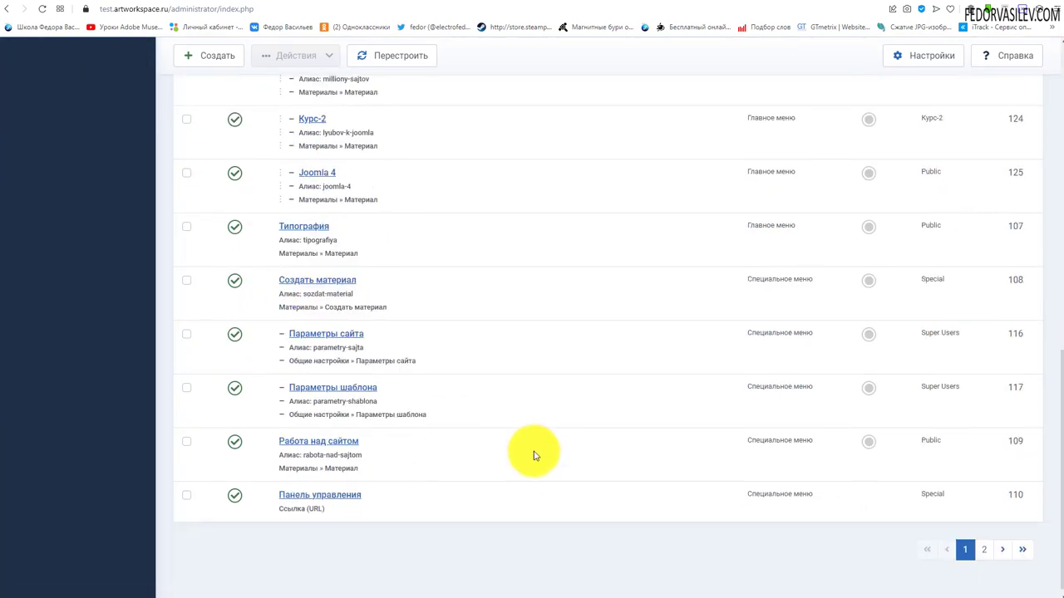
scroll(482, 411, up, 10)
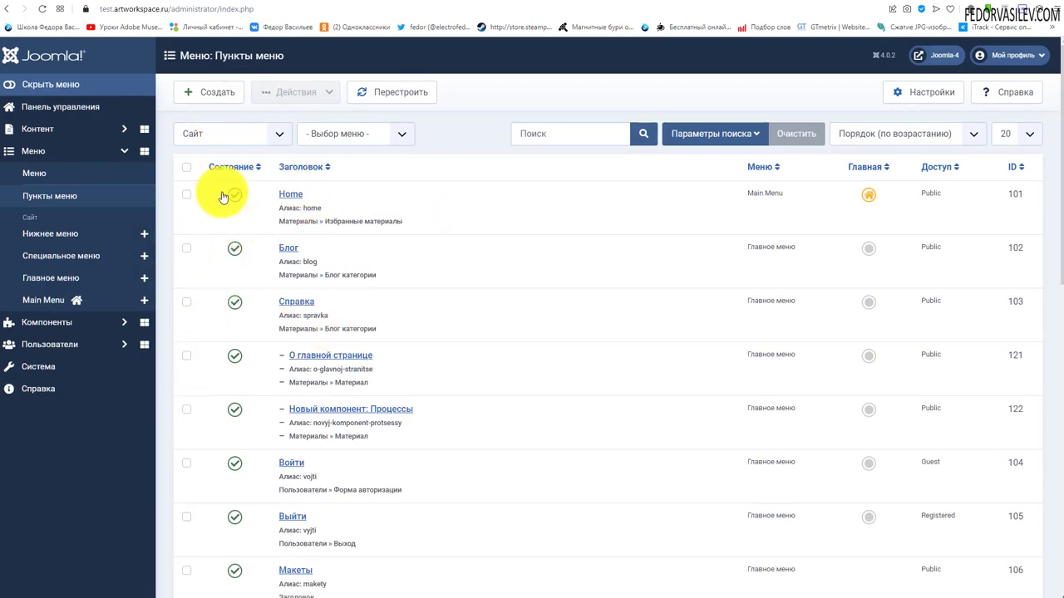
click(201, 92)
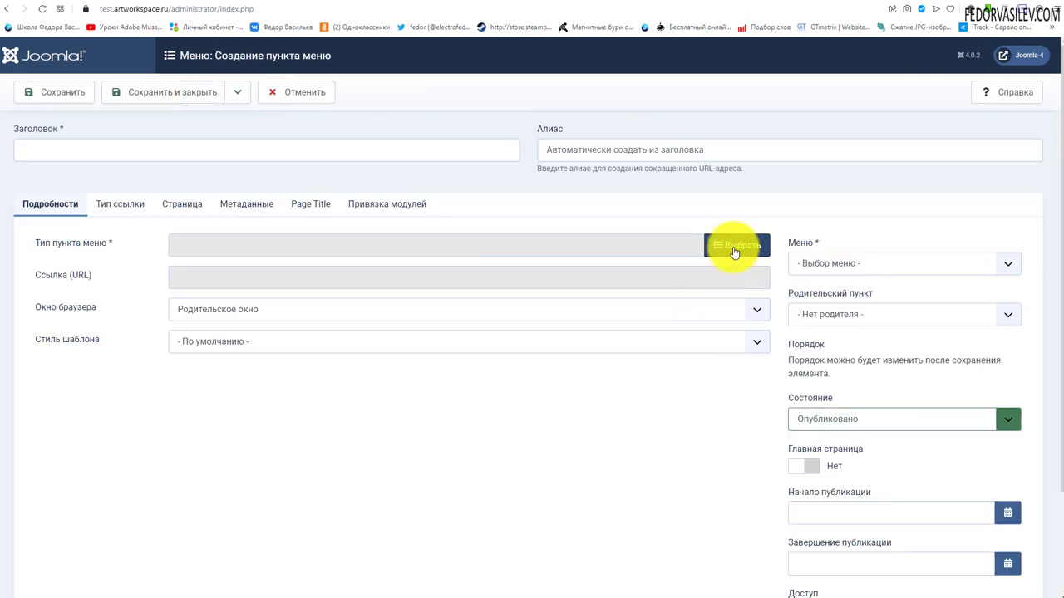
click(737, 251)
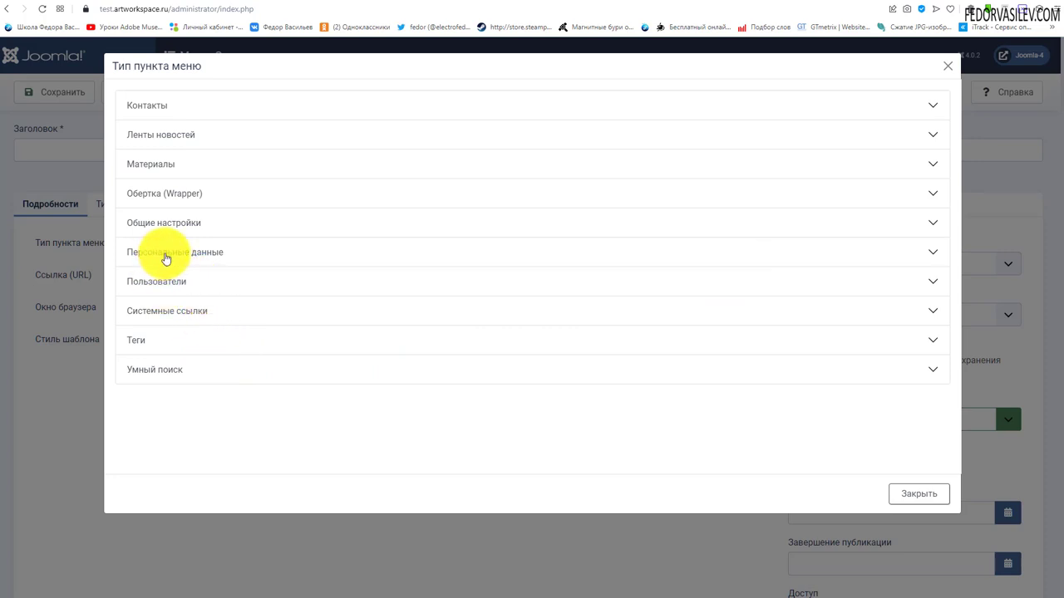
click(162, 263)
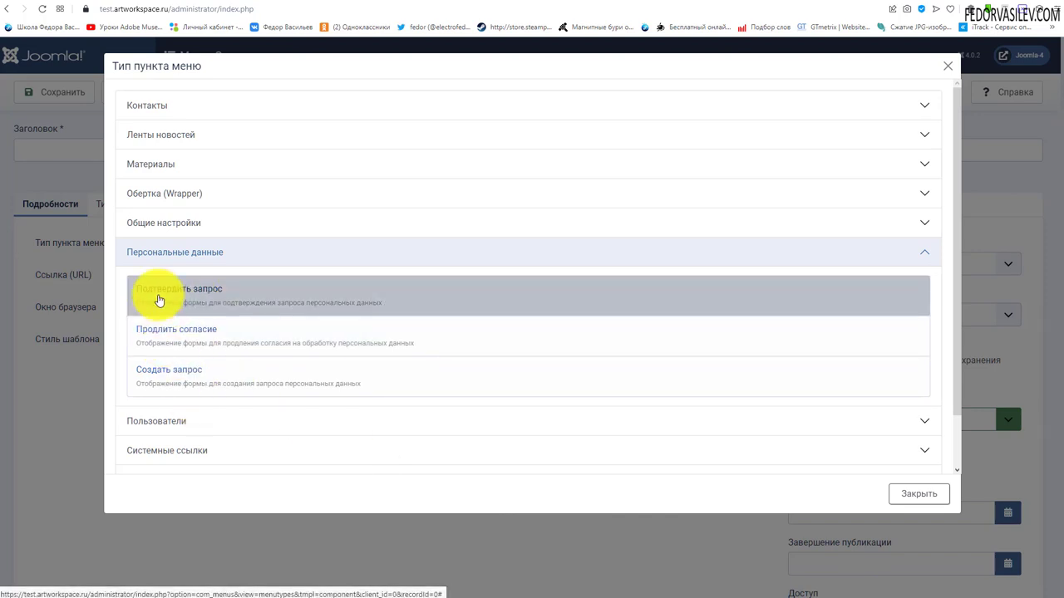
click(202, 298)
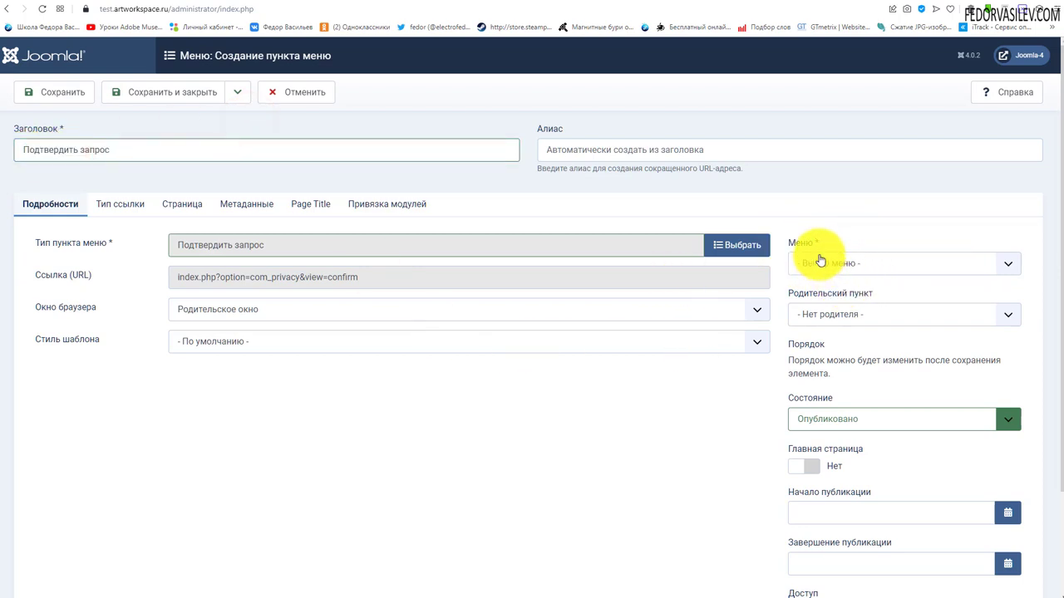
- Assign the "Подтвердить запрос" item to Main Menu and save it
click(815, 261)
click(815, 296)
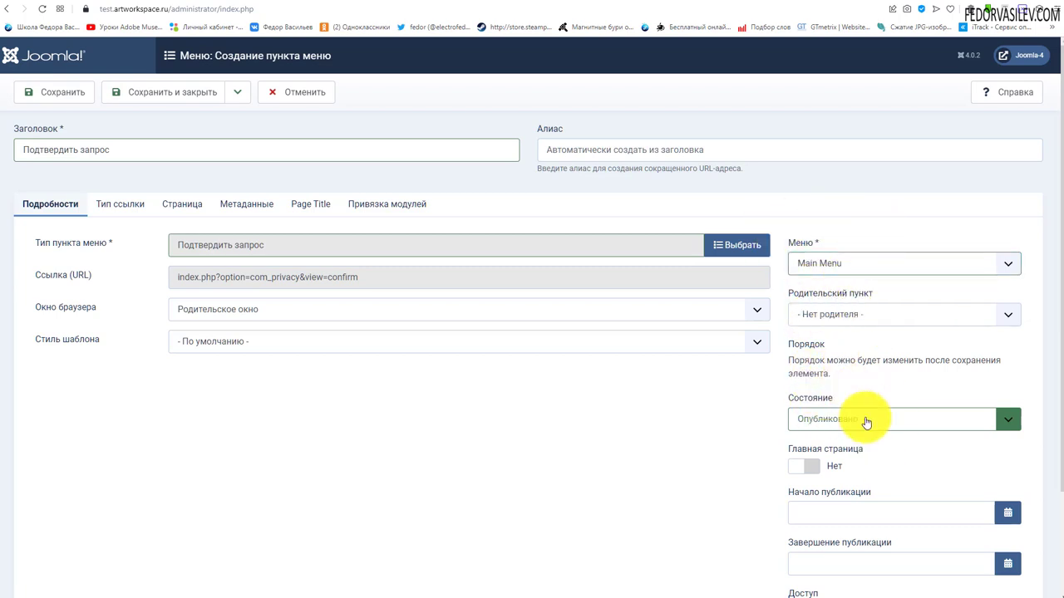
scroll(867, 423, down, 1)
scroll(644, 376, down, 1)
scroll(644, 377, up, 2)
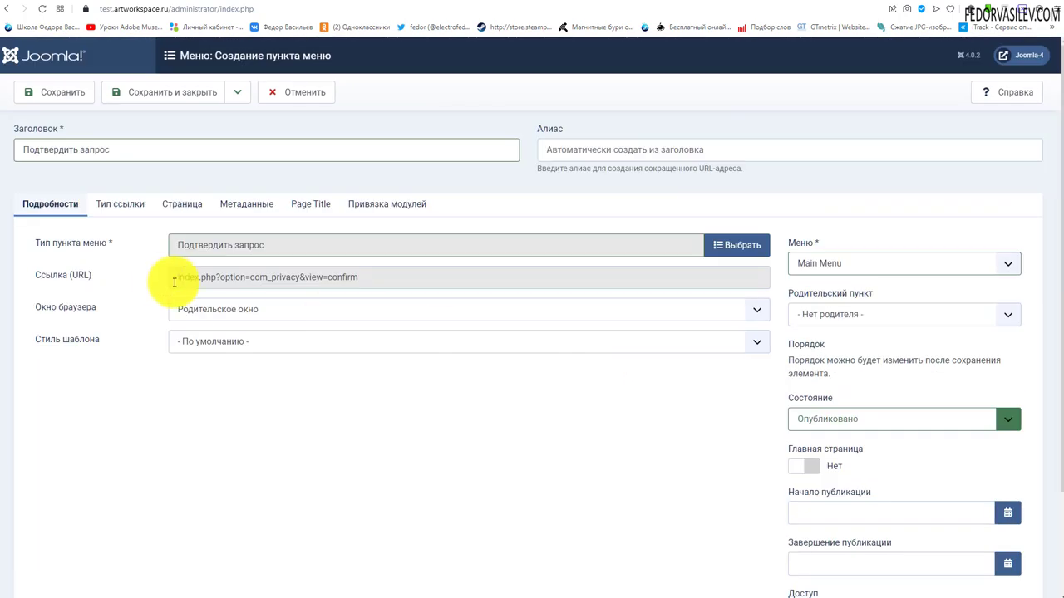
click(45, 92)
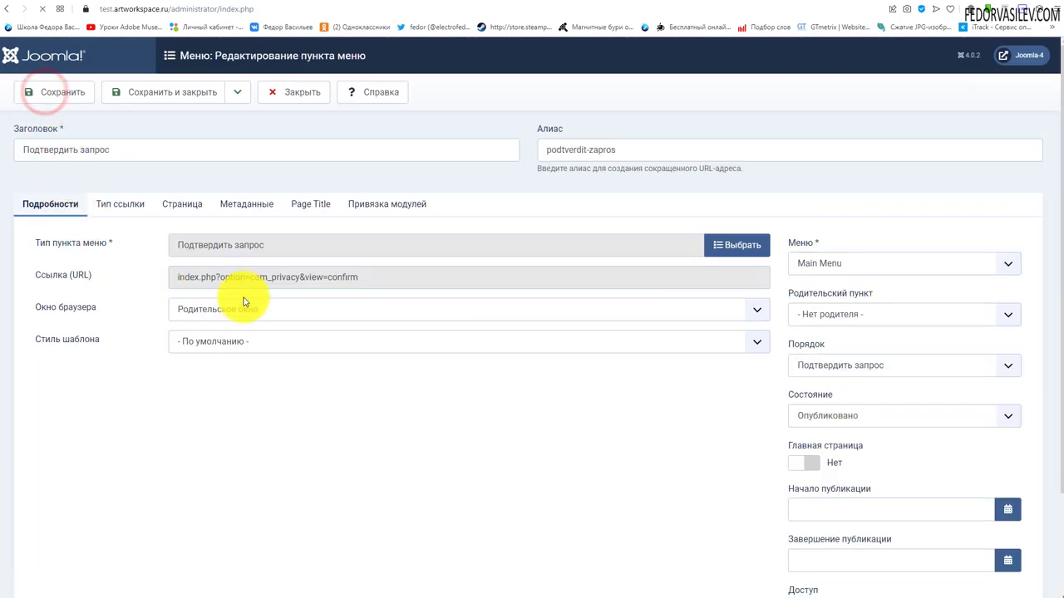
- Switch to the public site, open the "Блог" page and check the Main Menu module for the "Подтвердить запрос" link
click(487, 4)
scroll(249, 141, up, 5)
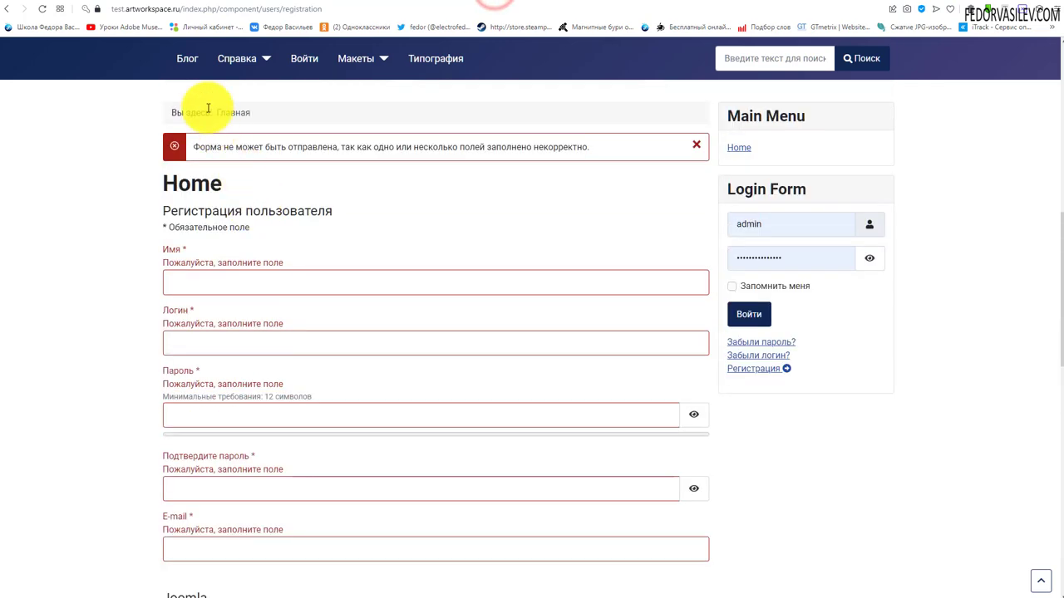
click(226, 113)
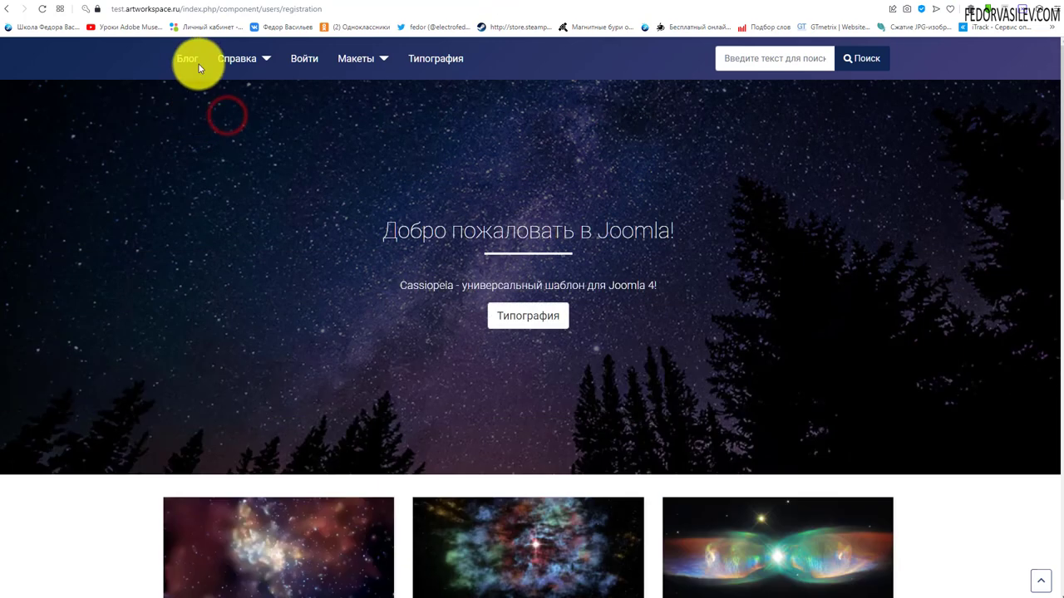
click(196, 60)
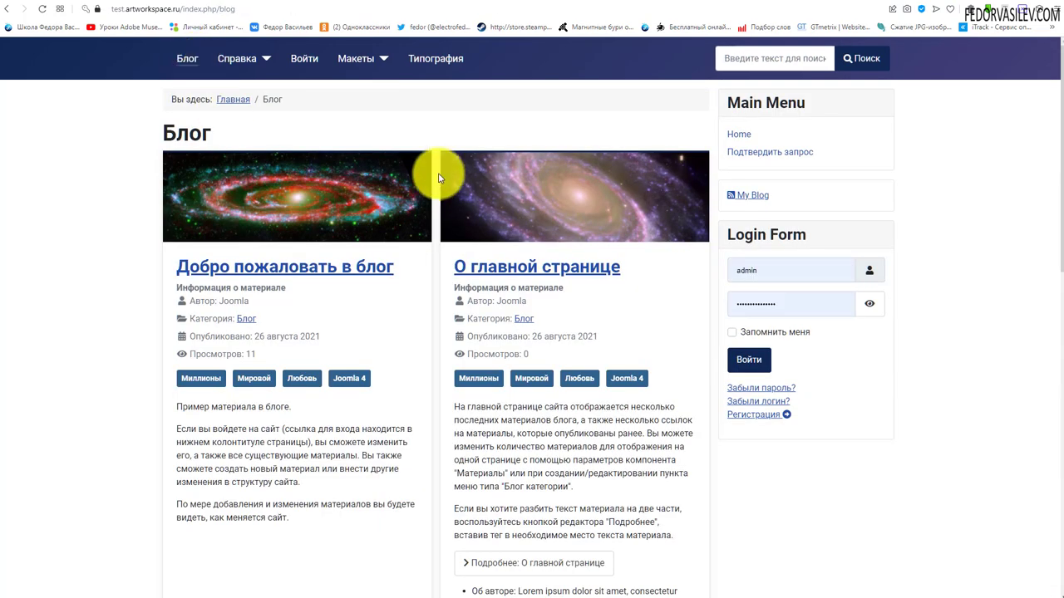
drag(736, 102, 752, 135)
click(991, 122)
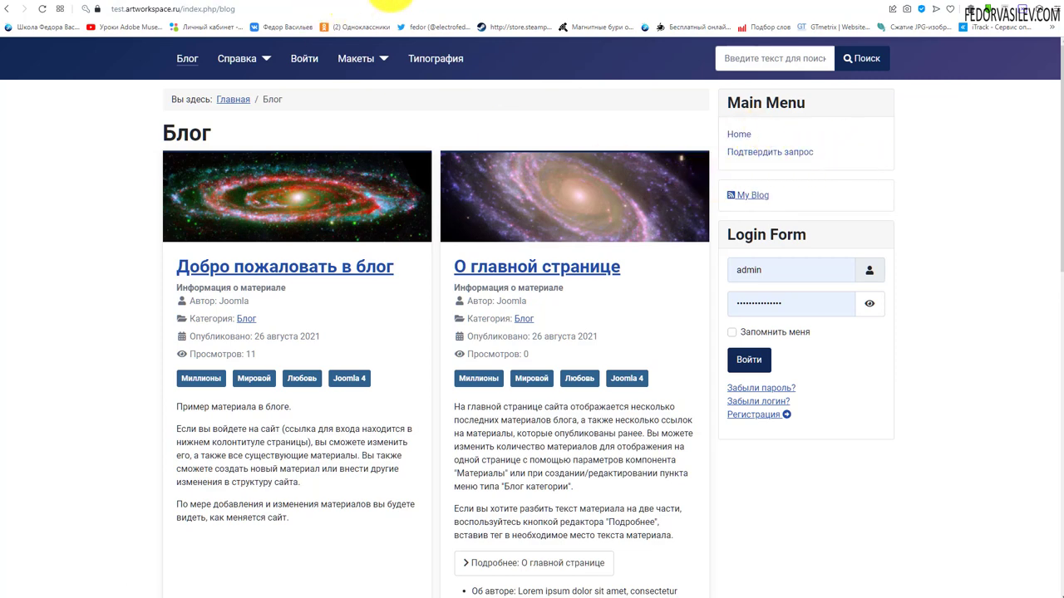
- Back in the site administrator, create and save another Main Menu item of the personal data type "Продлить согласие"
click(389, 2)
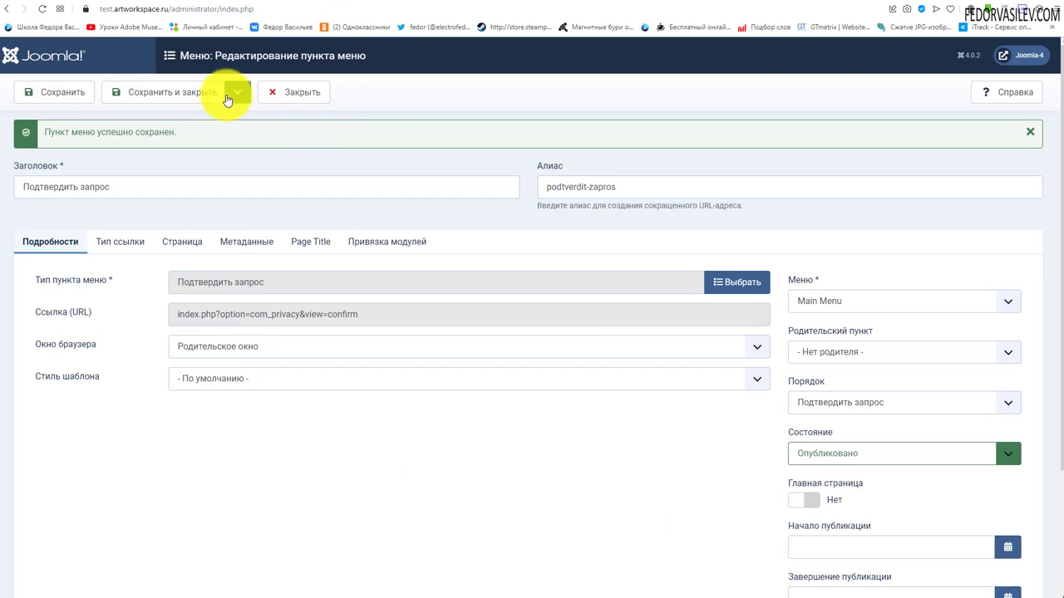
click(239, 92)
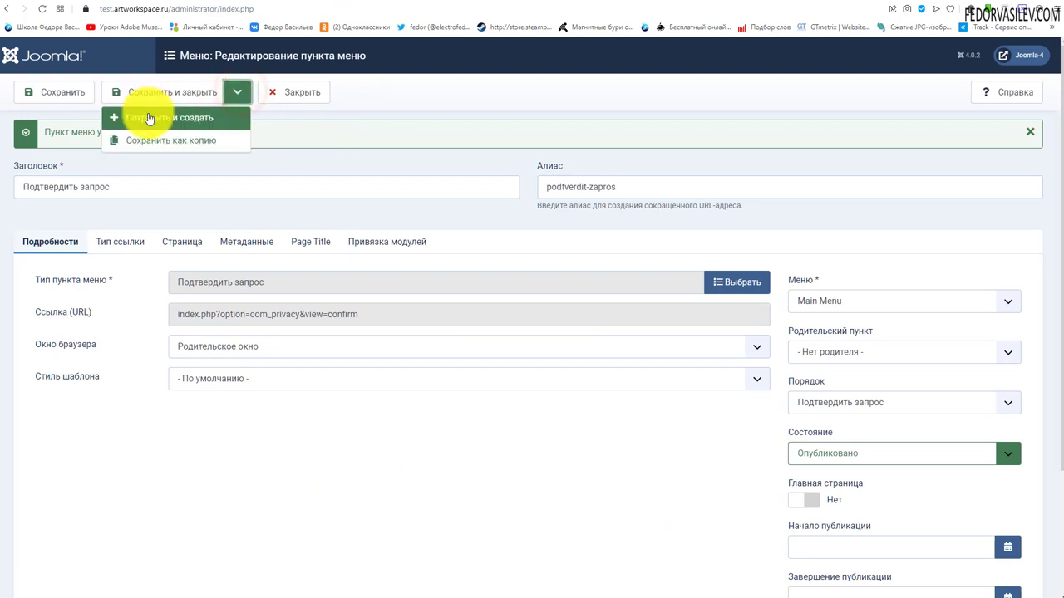
click(184, 121)
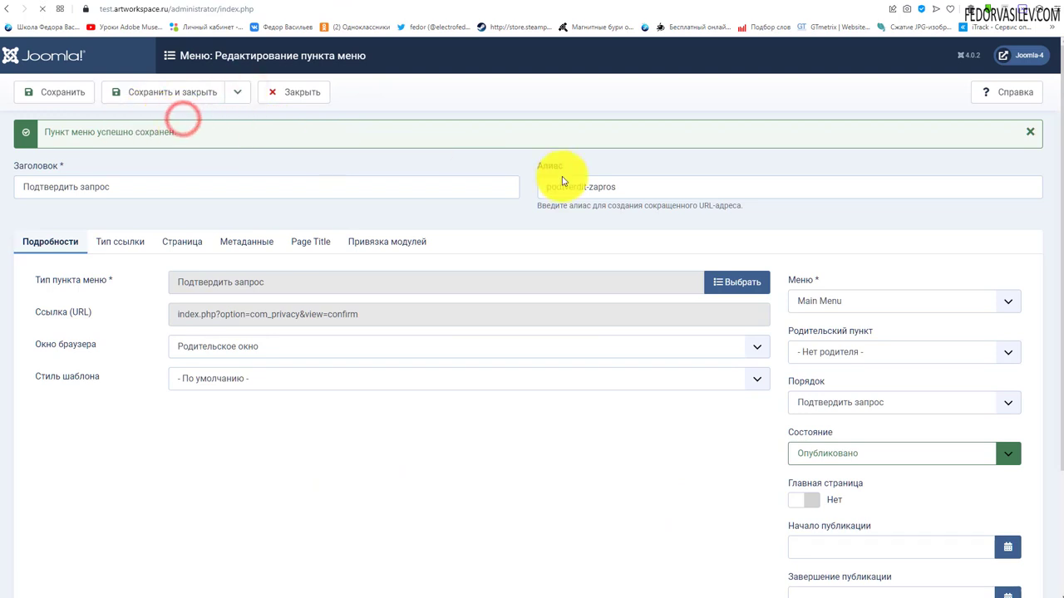
click(736, 283)
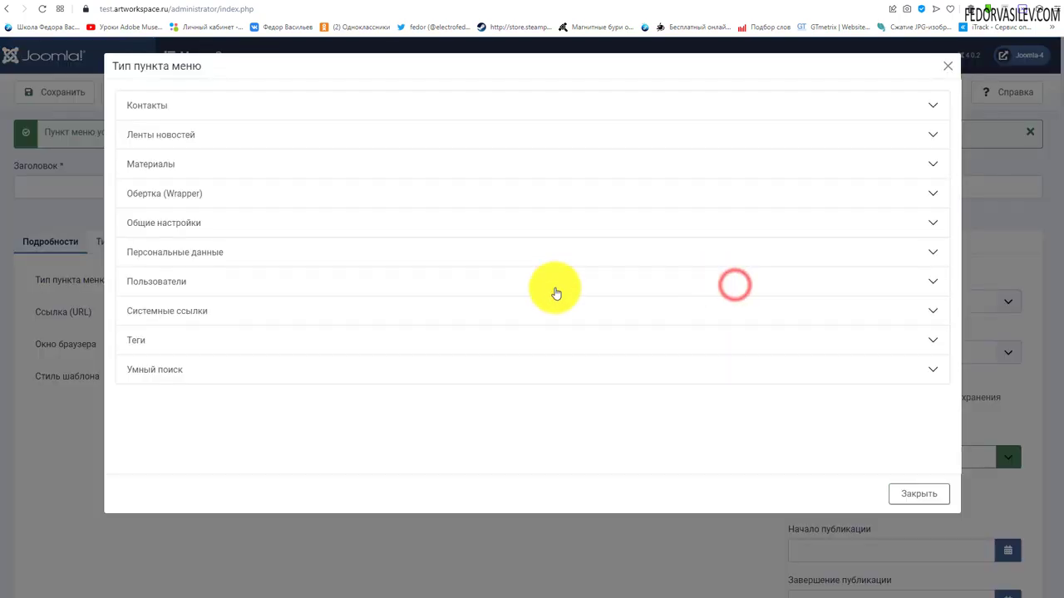
click(174, 254)
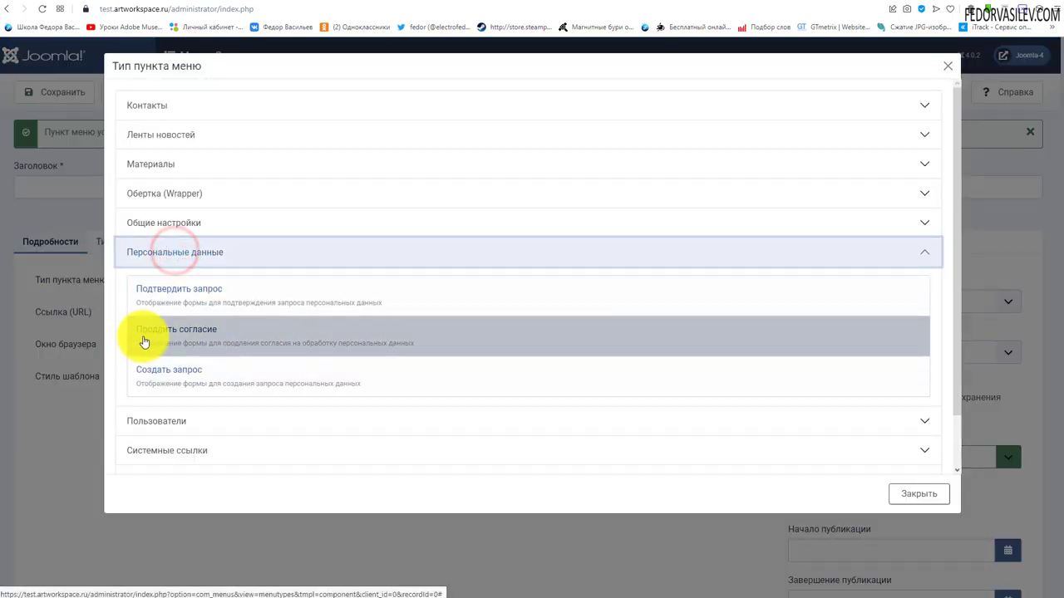
click(177, 337)
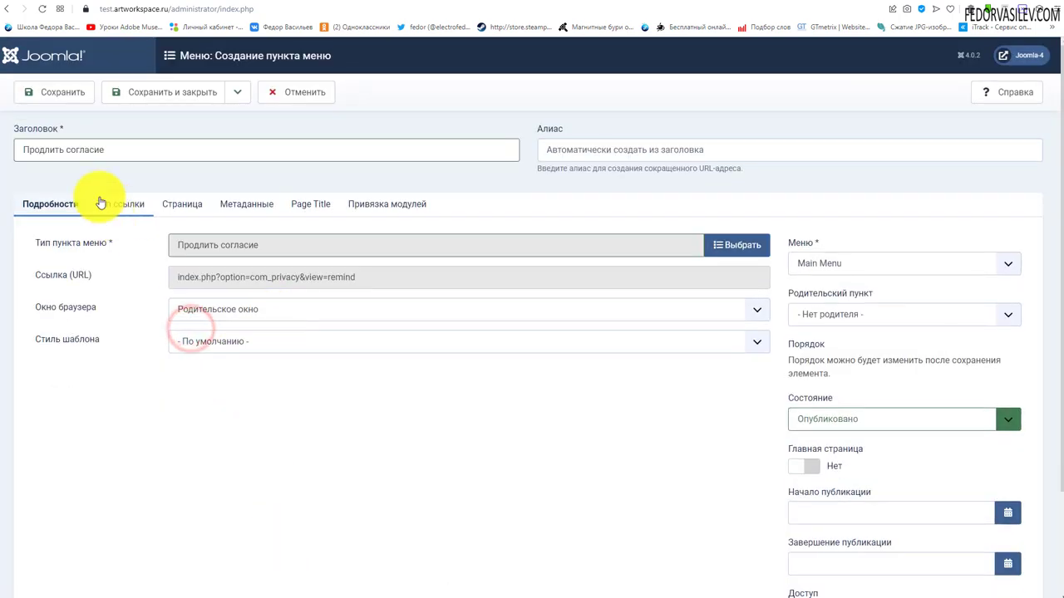
click(57, 96)
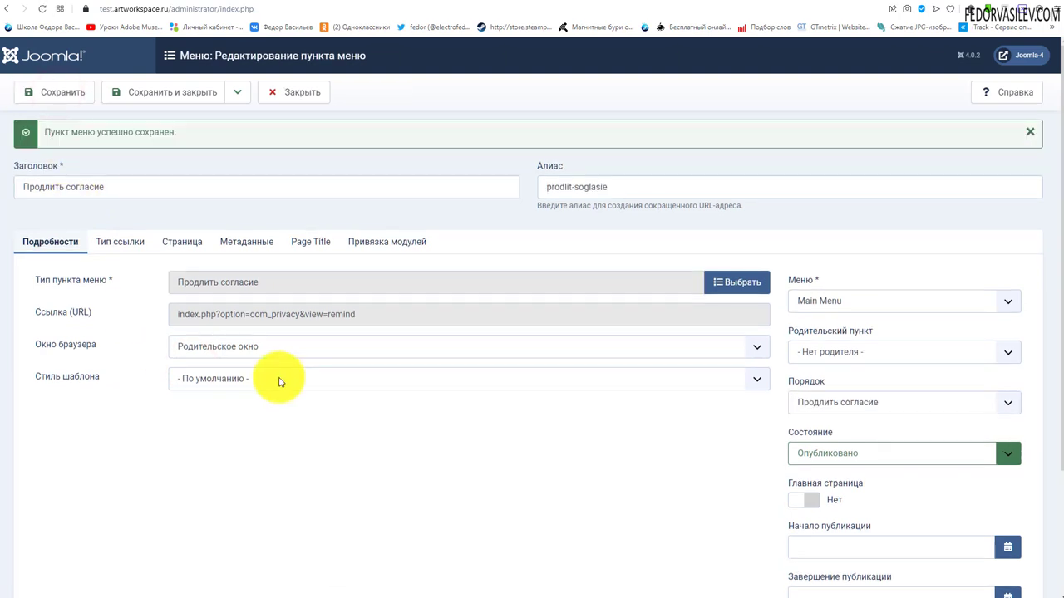
- Create a third Main Menu item of the personal data type "Создать запрос", save it and return to the item list
click(237, 93)
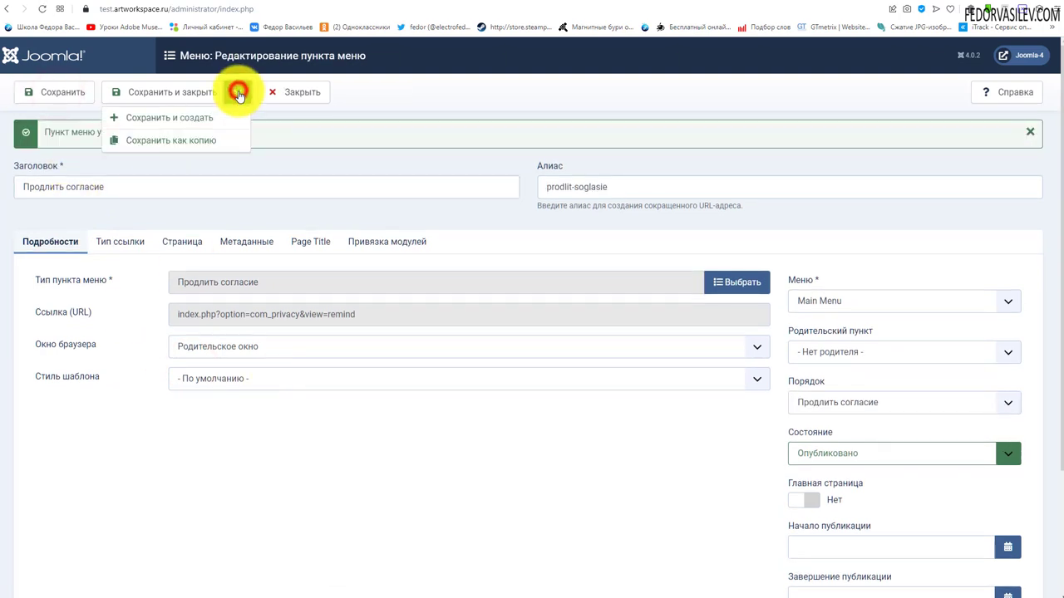
click(178, 123)
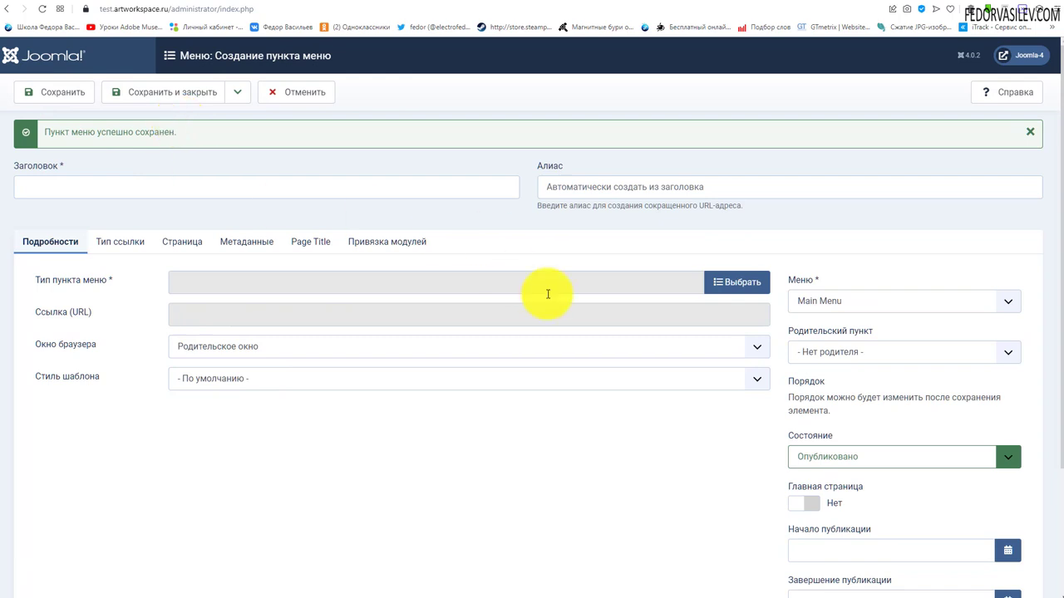
click(725, 282)
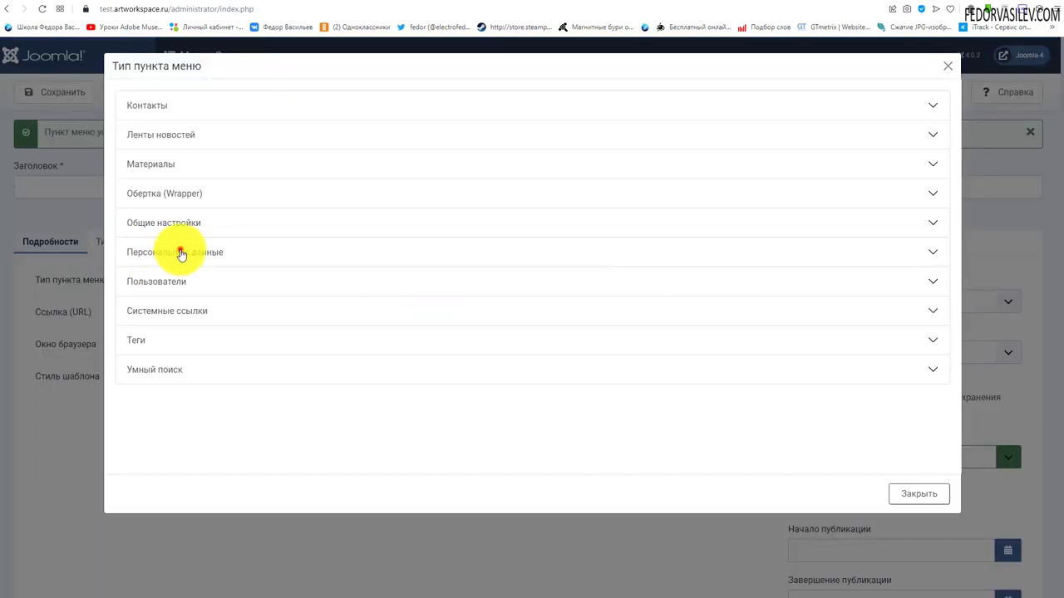
click(181, 253)
click(178, 372)
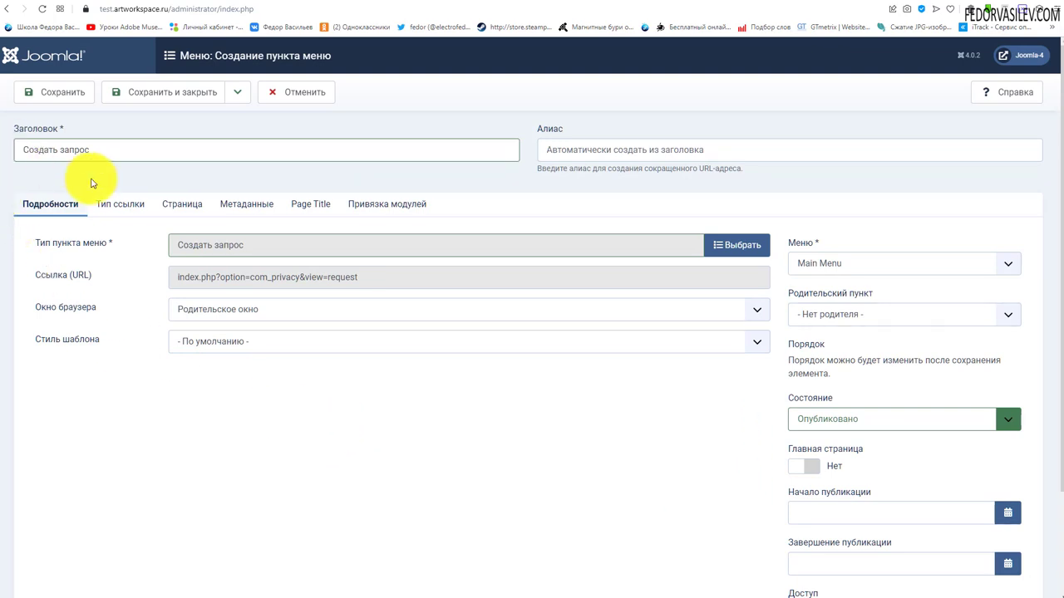
click(150, 92)
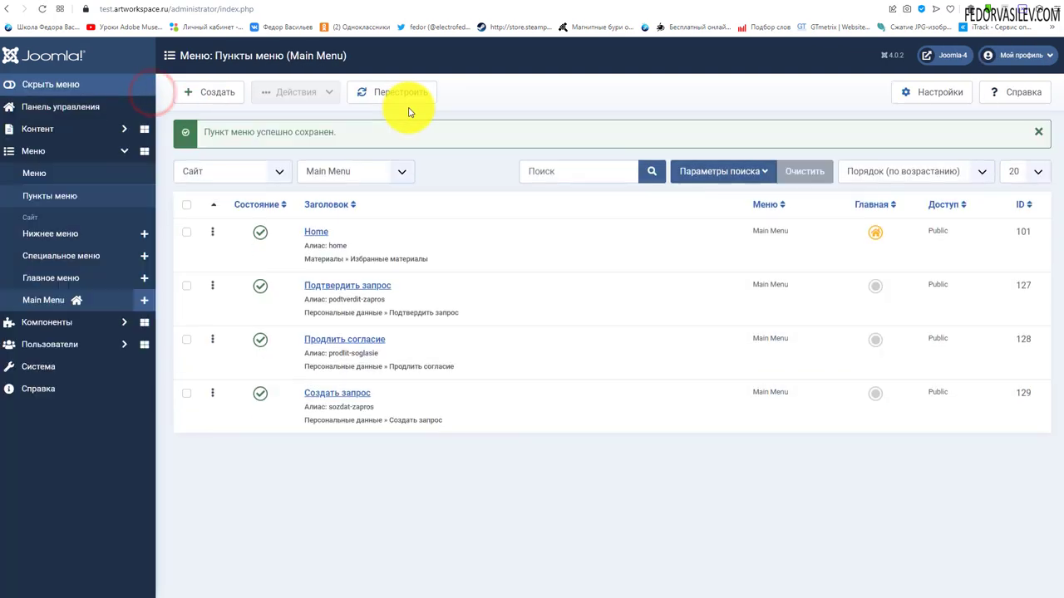
- Reload the public "Блог" page and check the Main Menu module for the three personal data links
click(470, 2)
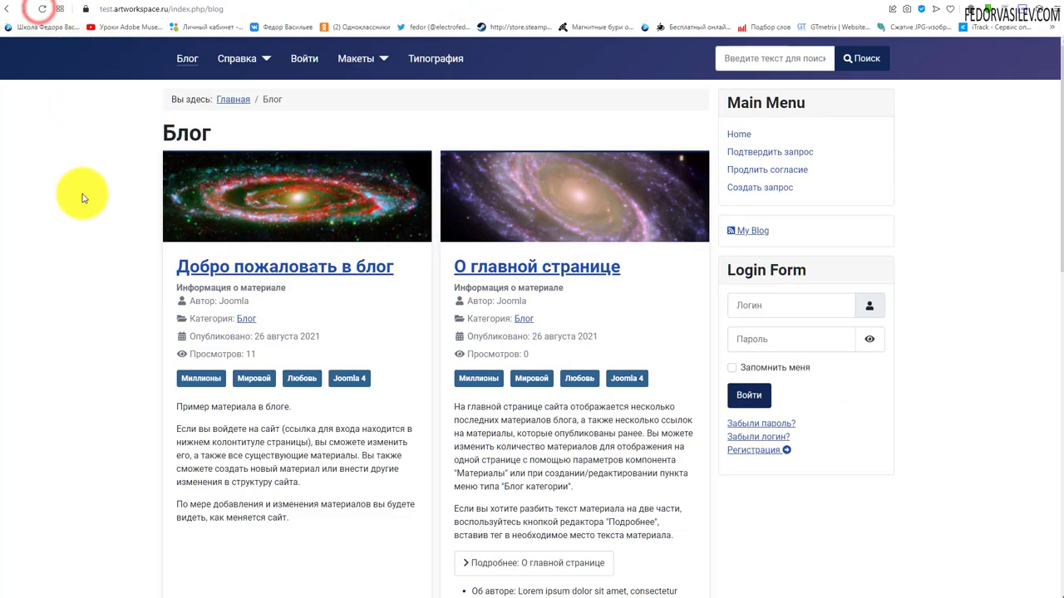
drag(810, 188, 718, 151)
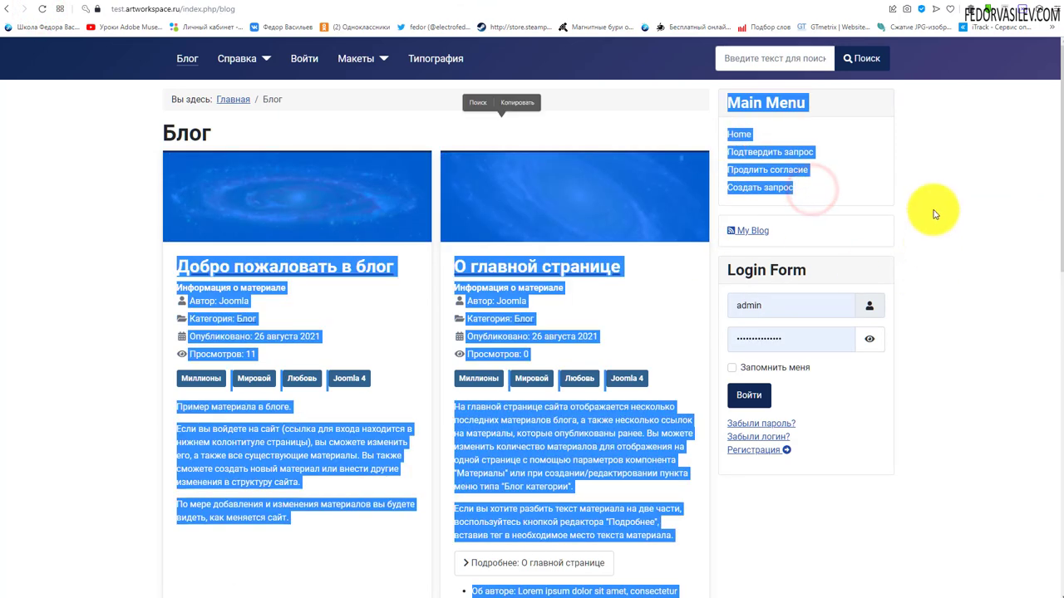
- Check the publication states of the privacy policy and the request form menu item in the personal data dashboard
click(935, 208)
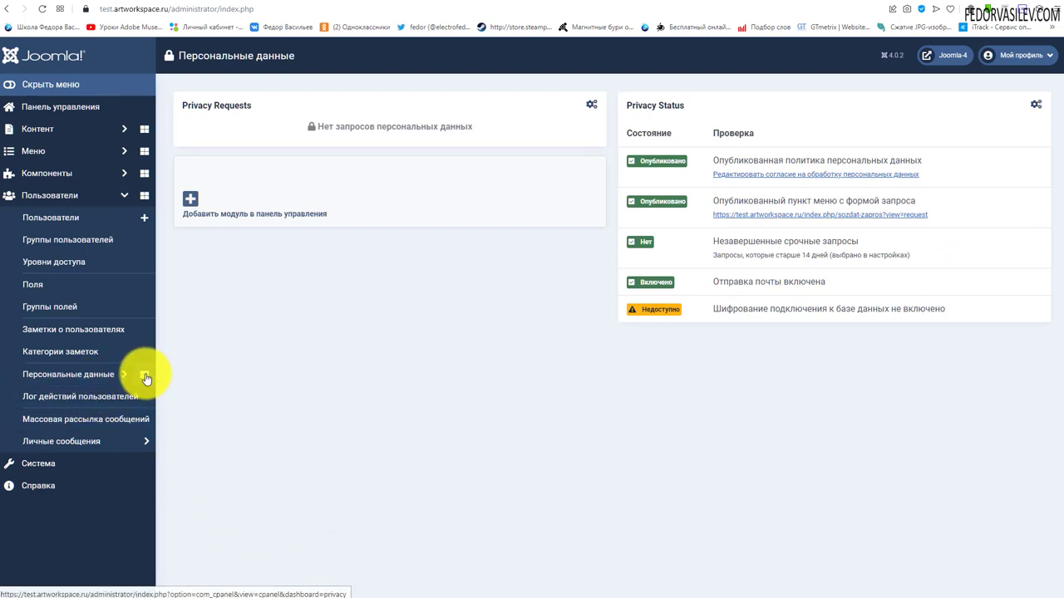
double_click(646, 165)
double_click(656, 203)
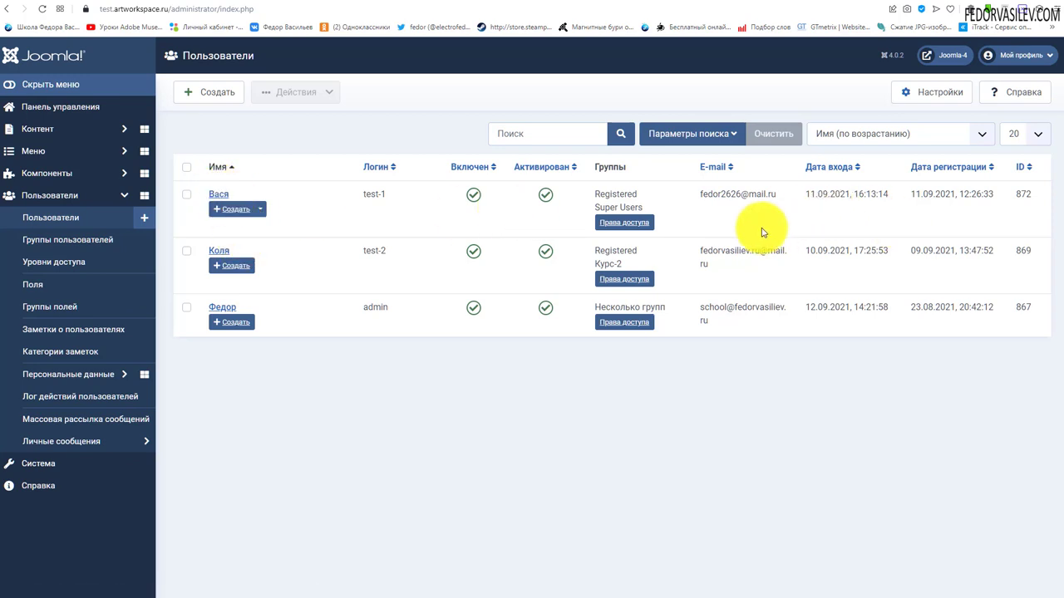
- Look up the e-mail of the test-1 account in the user list and return to the public site
drag(778, 194, 698, 195)
click(441, 2)
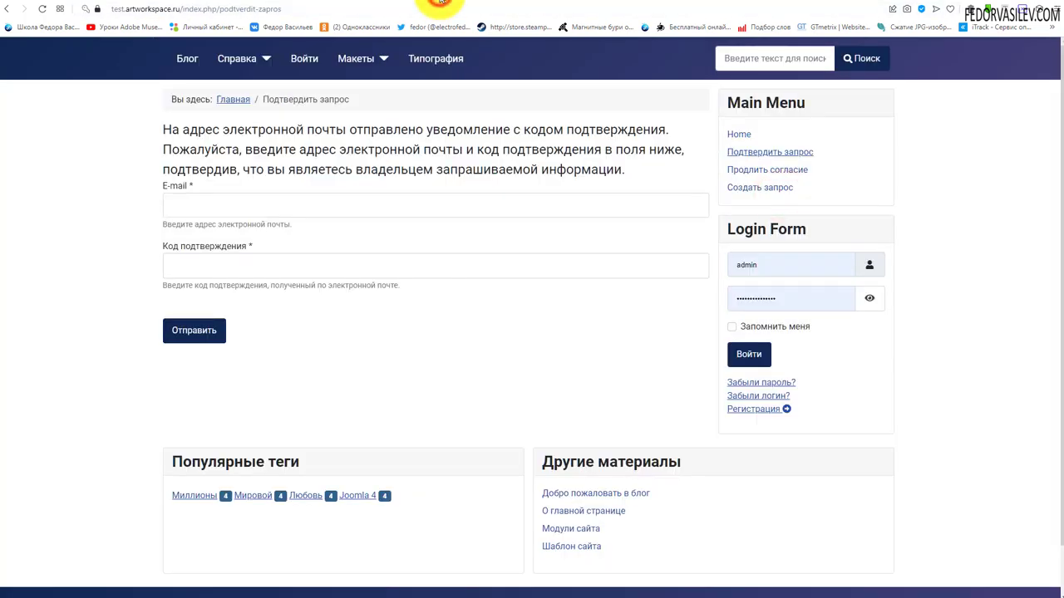
click(365, 2)
click(449, 2)
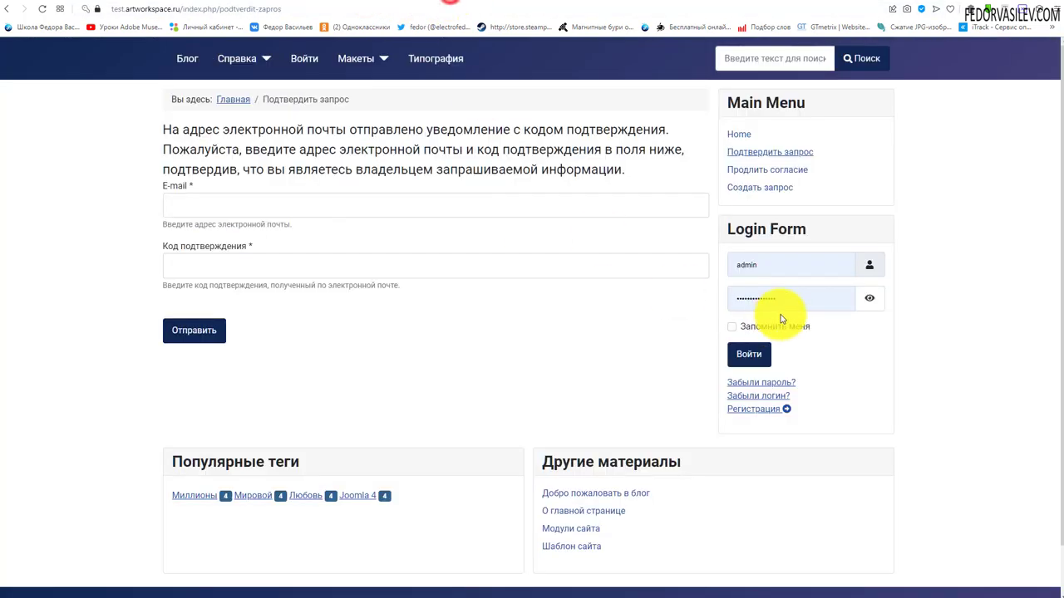
- Open "Создать запрос" on the public site and log in as test-1 with the saved account password
click(783, 265)
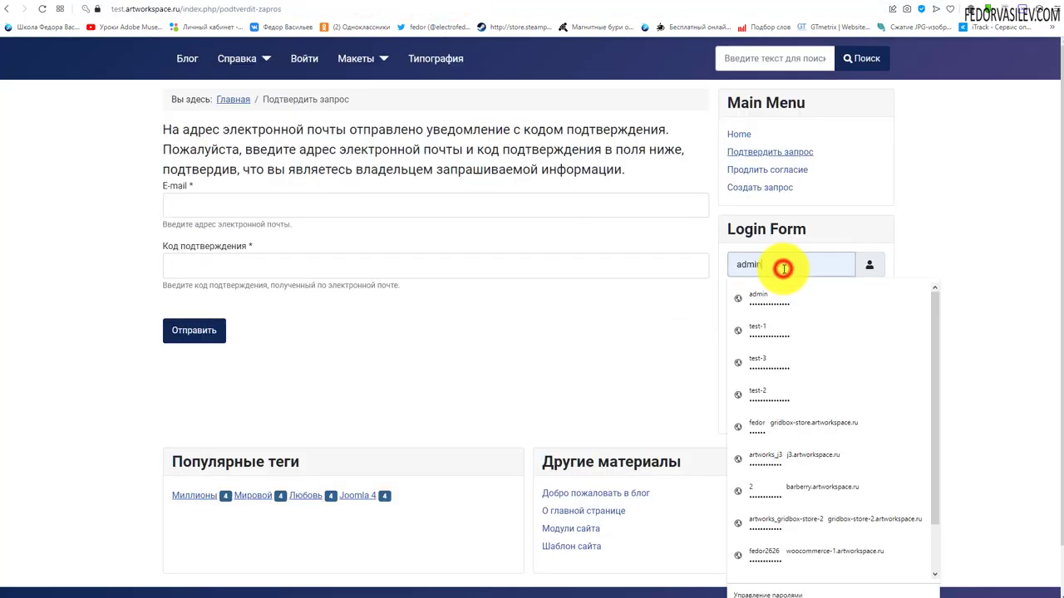
click(743, 189)
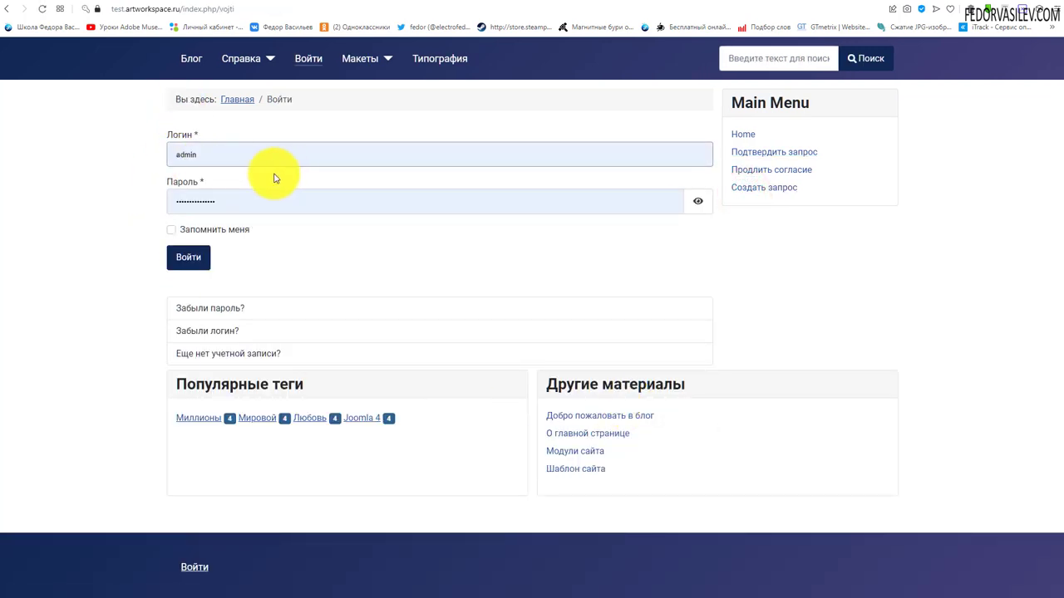
click(241, 154)
click(188, 216)
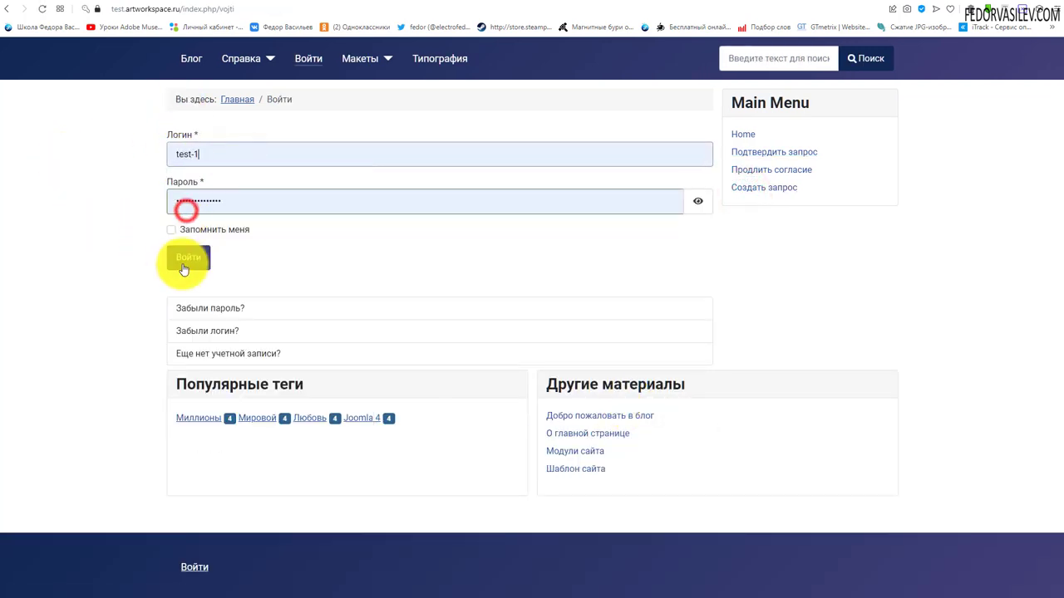
click(185, 259)
- Accept the personal data policy in the profile with "Я согласен" and save the profile
scroll(344, 238, down, 12)
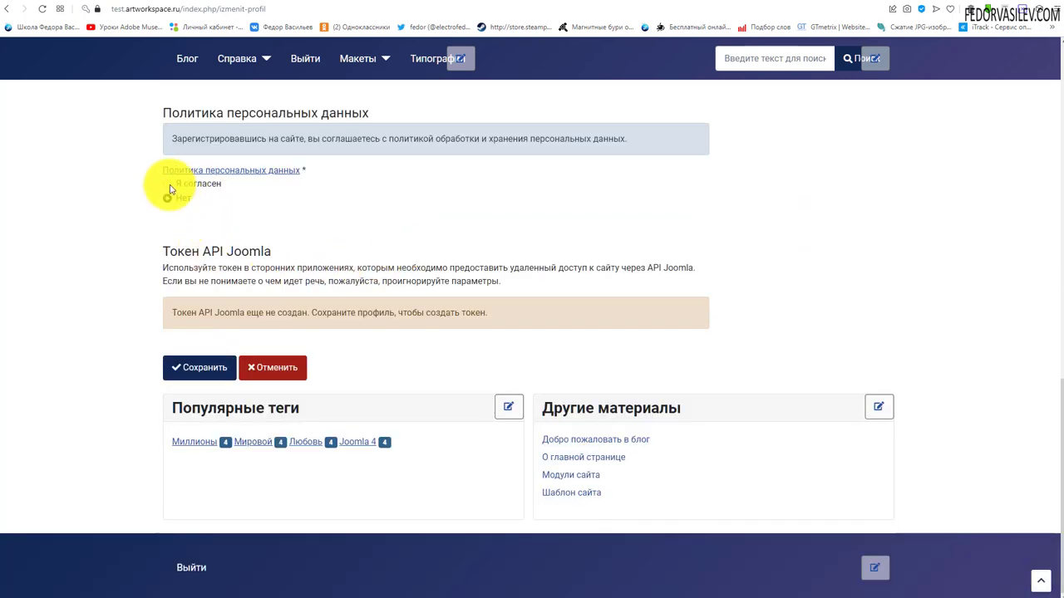
click(168, 185)
click(194, 367)
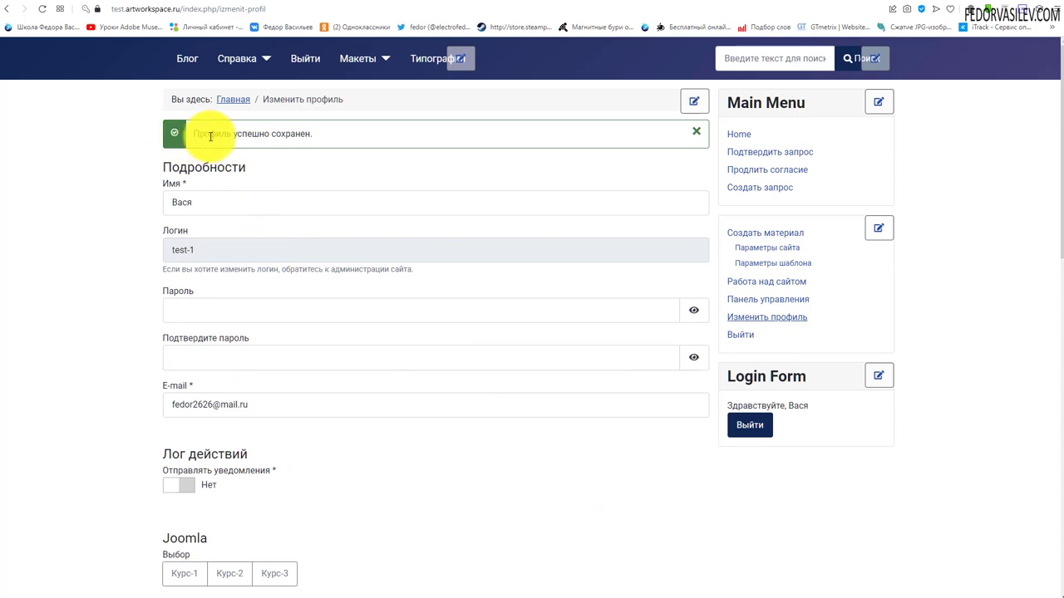
drag(211, 136, 314, 137)
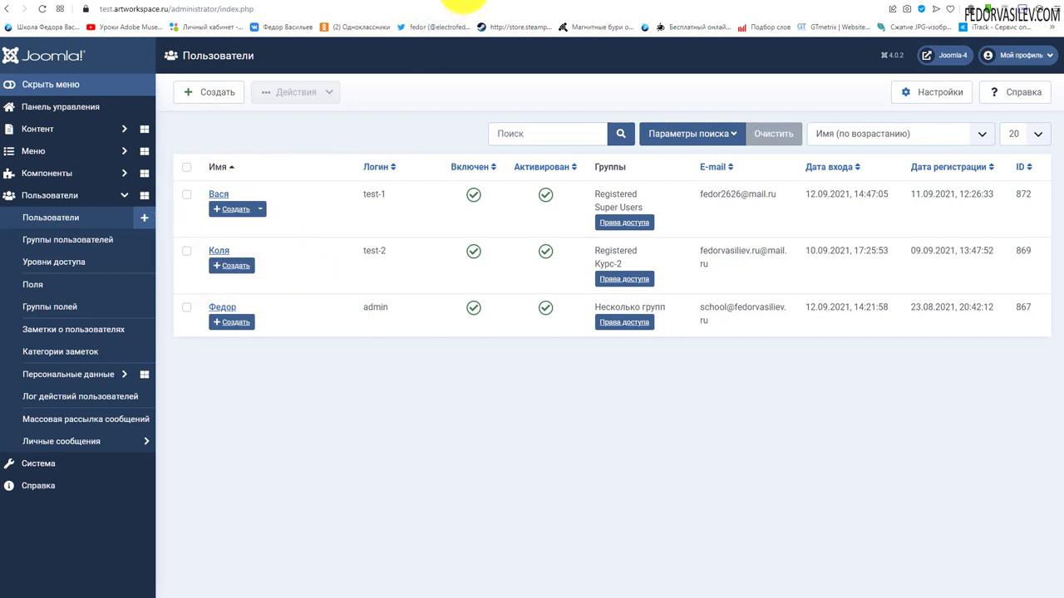
- Open the "Создать запрос" form on the public site and check which user is logged in
click(463, 2)
scroll(333, 466, down, 1)
scroll(366, 490, up, 1)
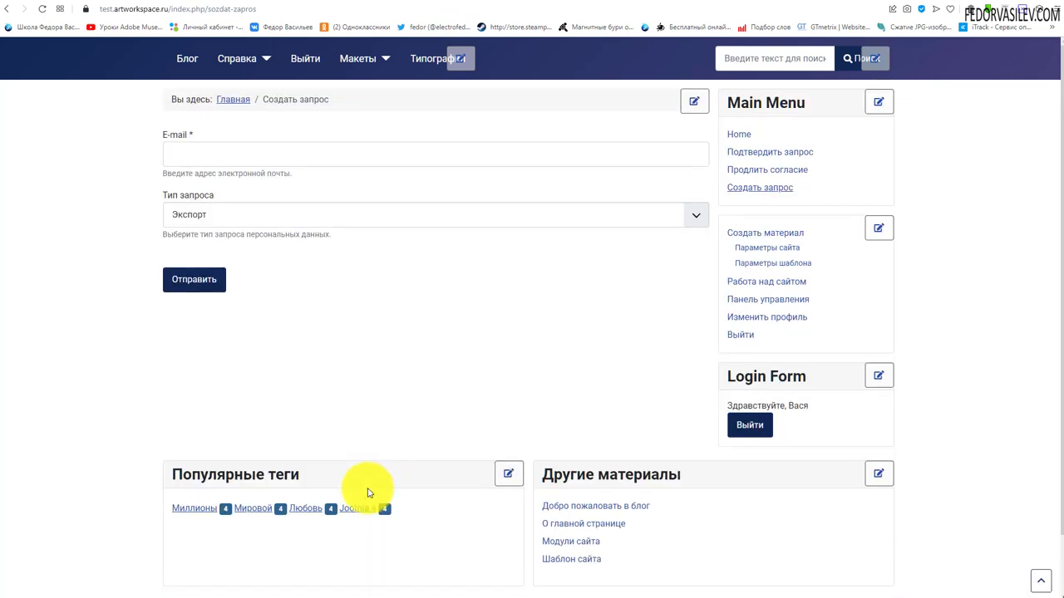
click(740, 190)
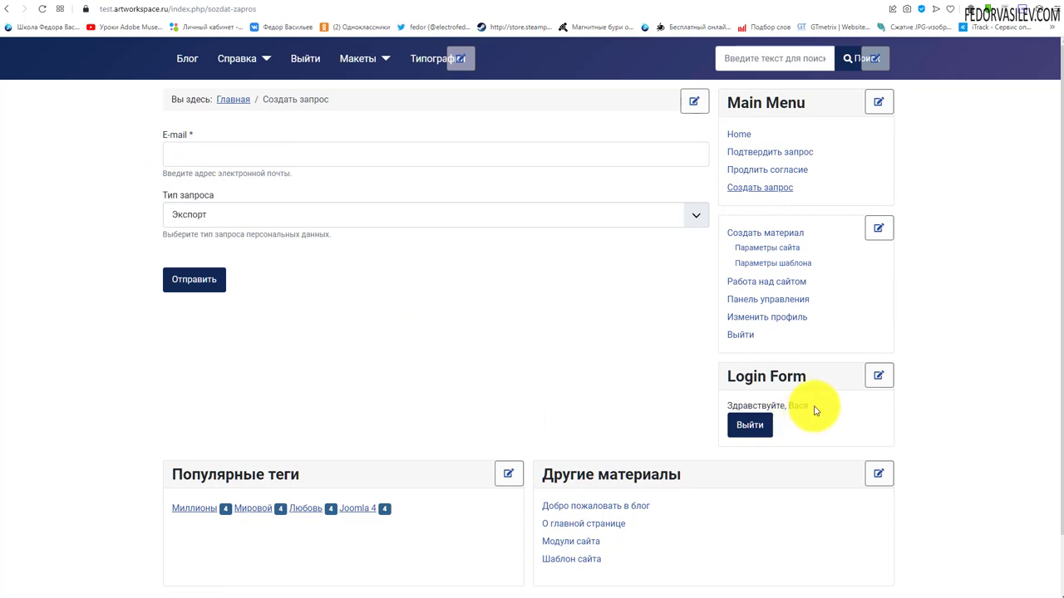
drag(815, 410, 720, 408)
click(563, 412)
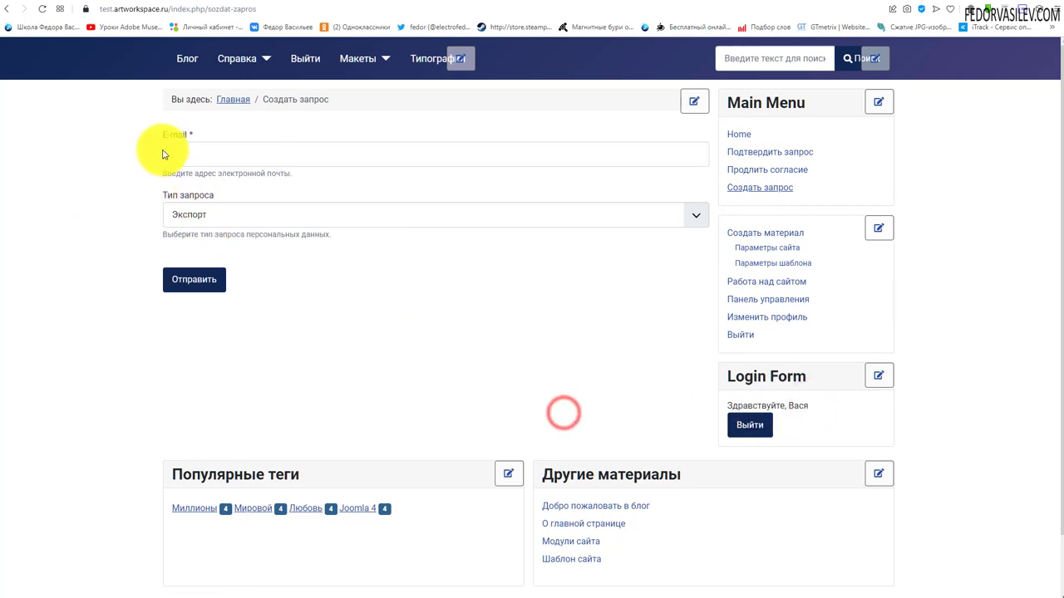
- Submit a personal data request of type "Экспорт" with the test-1 account's e-mail address
click(235, 151)
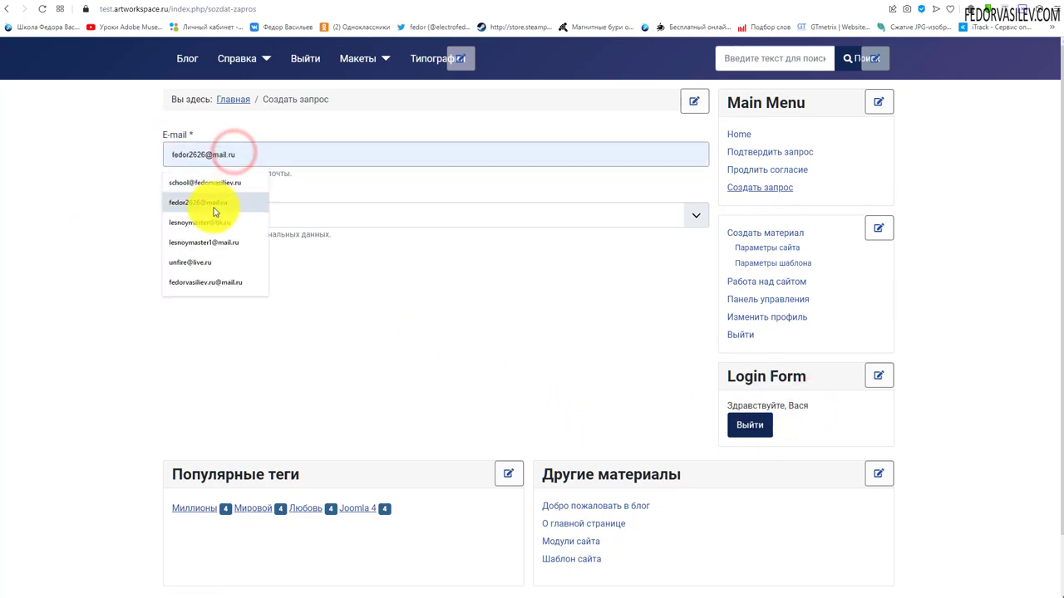
click(214, 212)
click(234, 216)
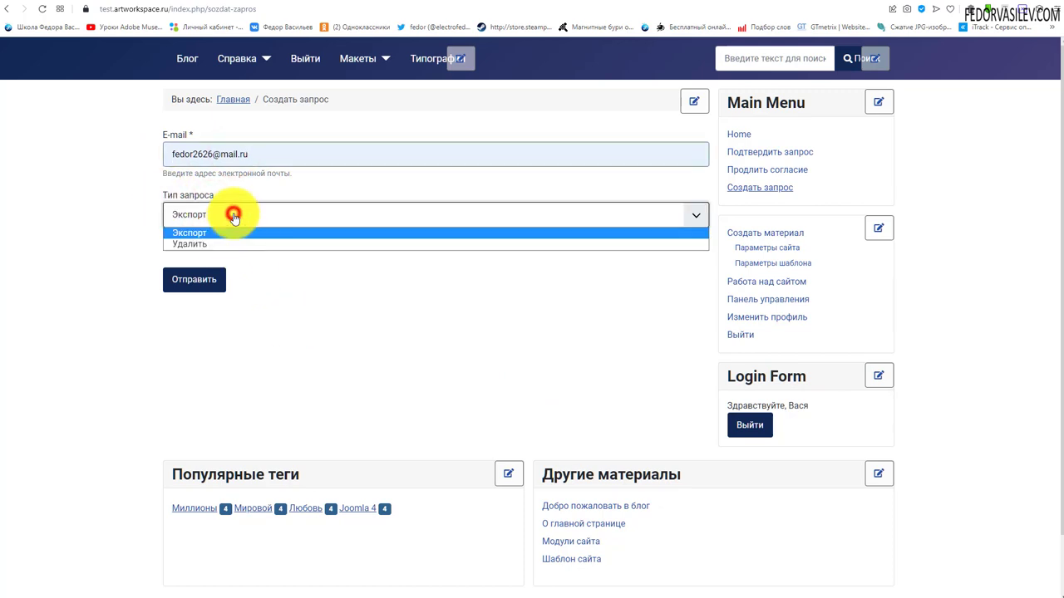
click(234, 216)
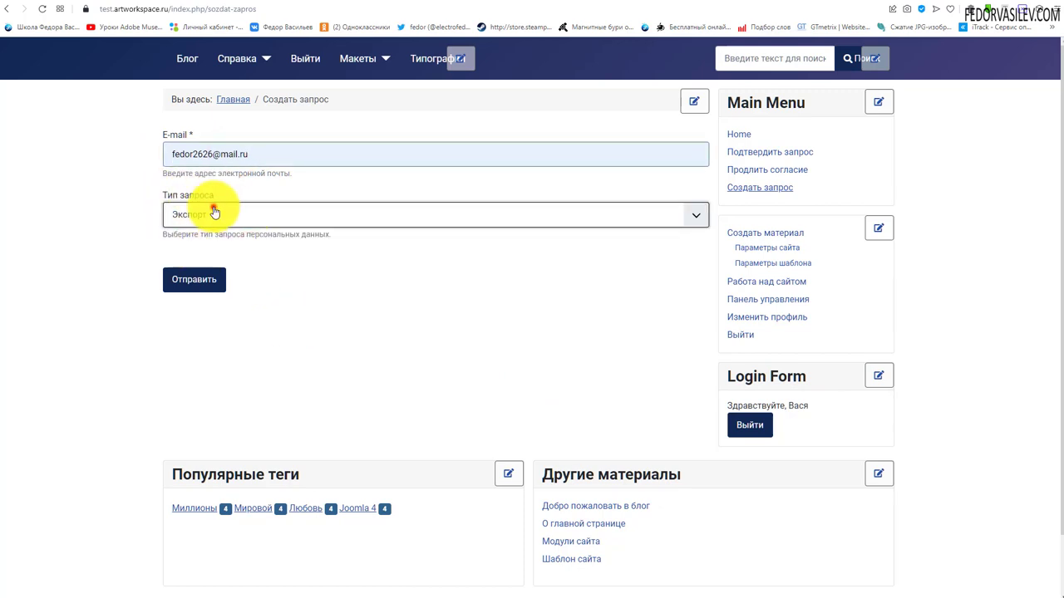
click(214, 214)
click(213, 215)
click(187, 280)
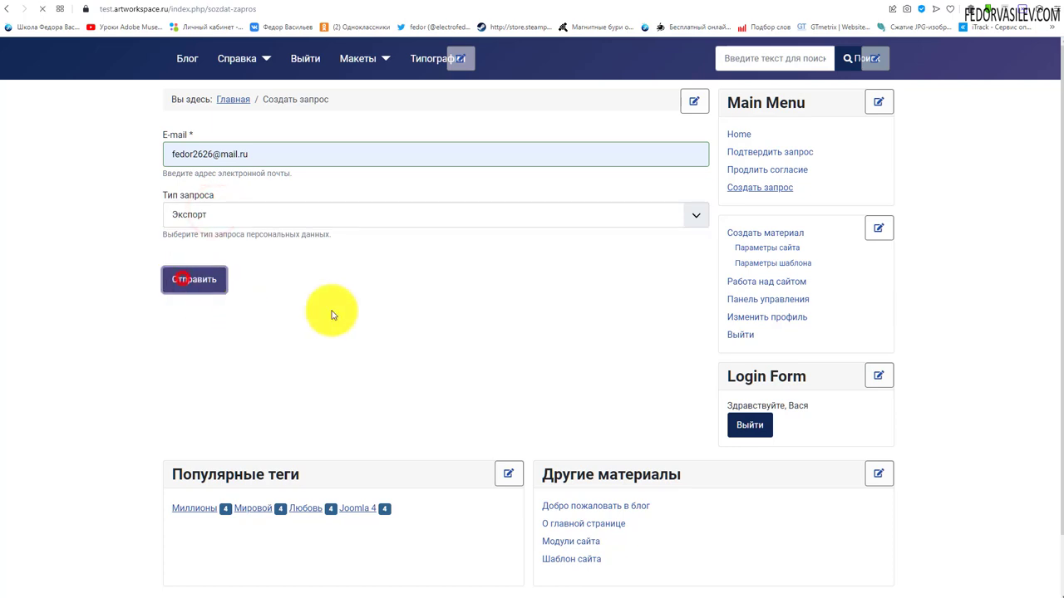
scroll(227, 325, down, 5)
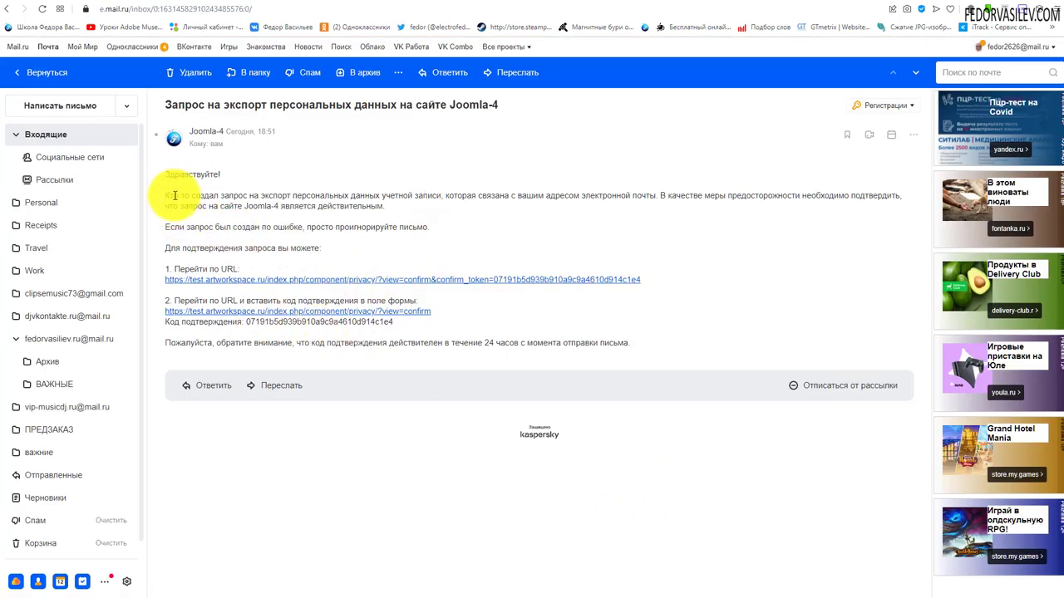
- Read the export request e-mail in the mailbox, open its direct confirmation link and locate the verification code in the message
drag(166, 196, 332, 244)
click(448, 252)
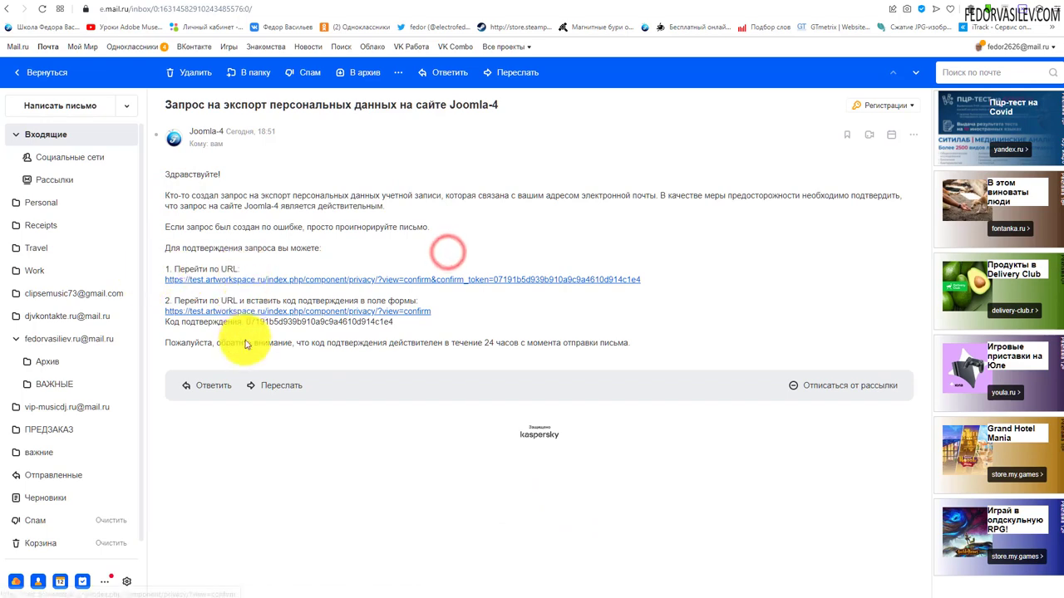
click(238, 280)
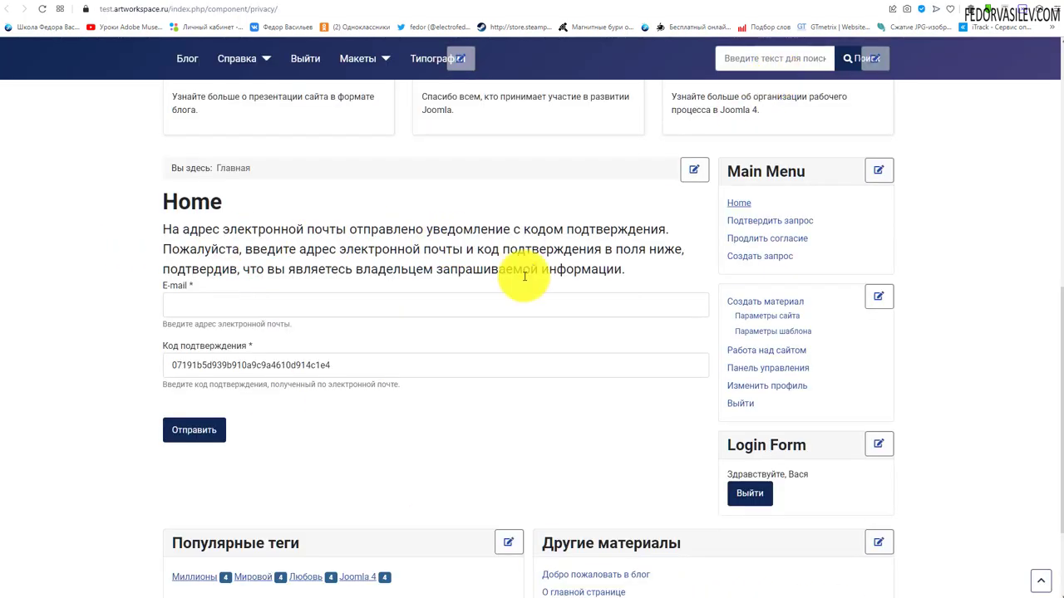
click(848, 5)
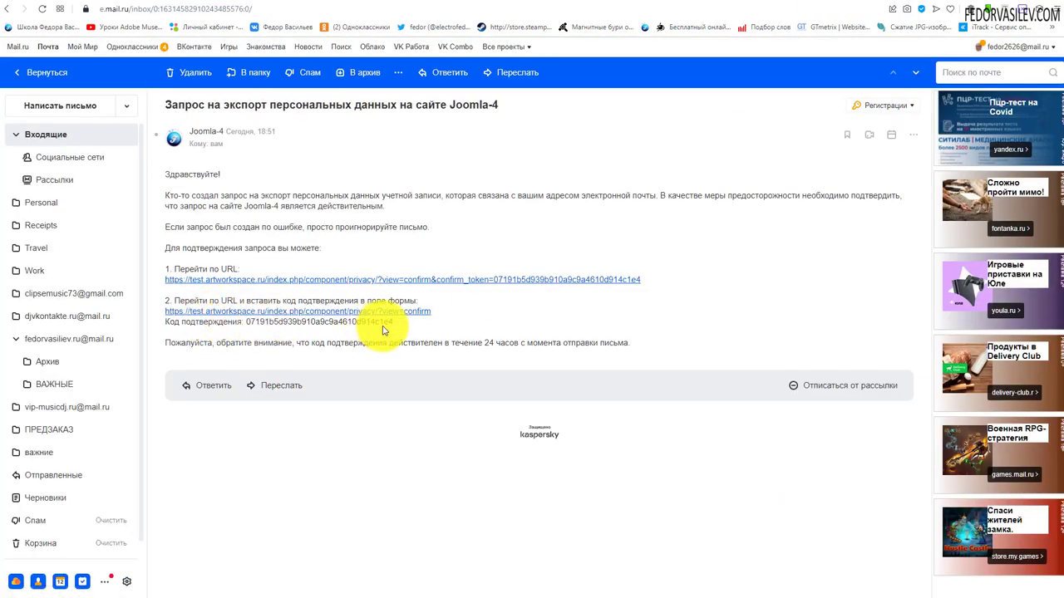
drag(399, 321, 247, 332)
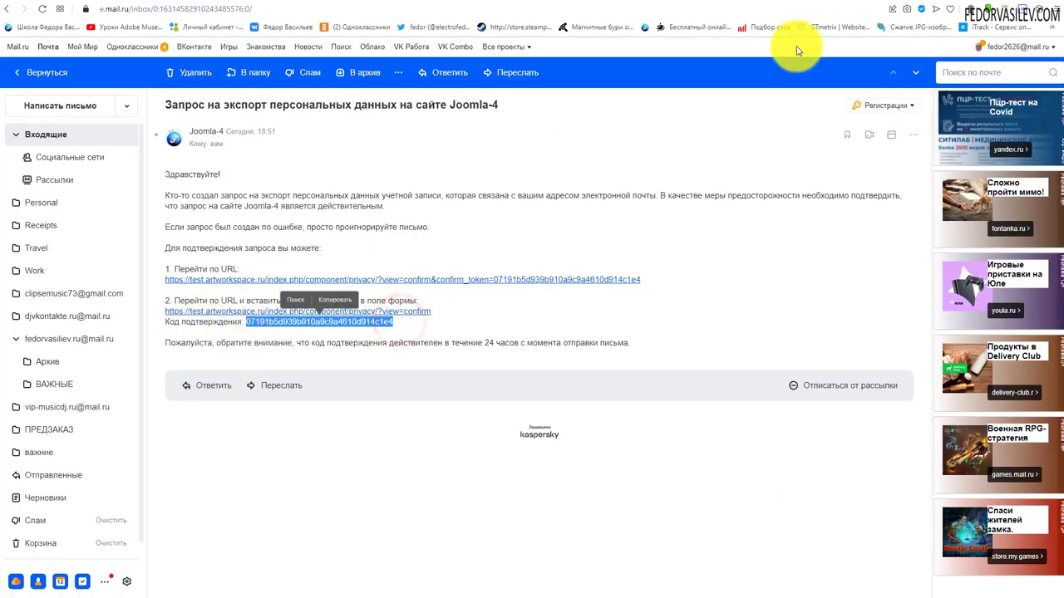
- Confirm the export request on the site by submitting the account's e-mail and the verification code
click(894, 5)
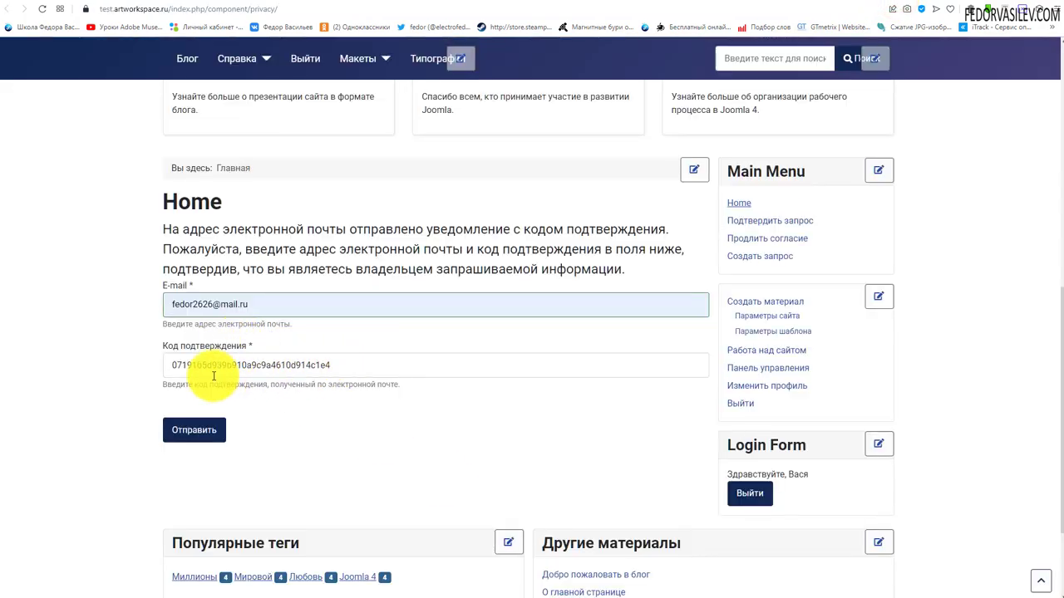
drag(335, 366, 133, 366)
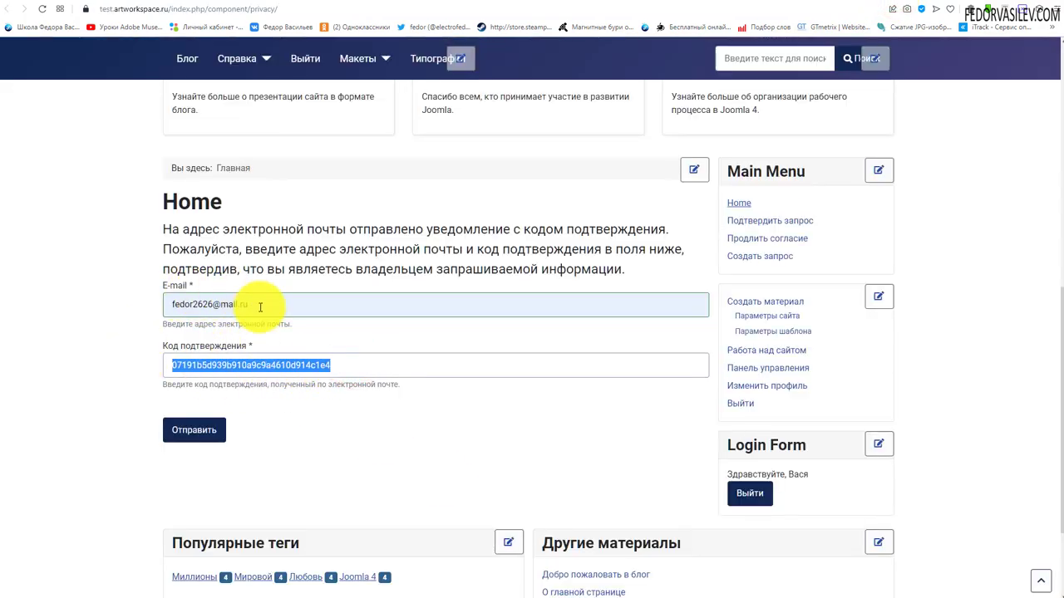
click(378, 336)
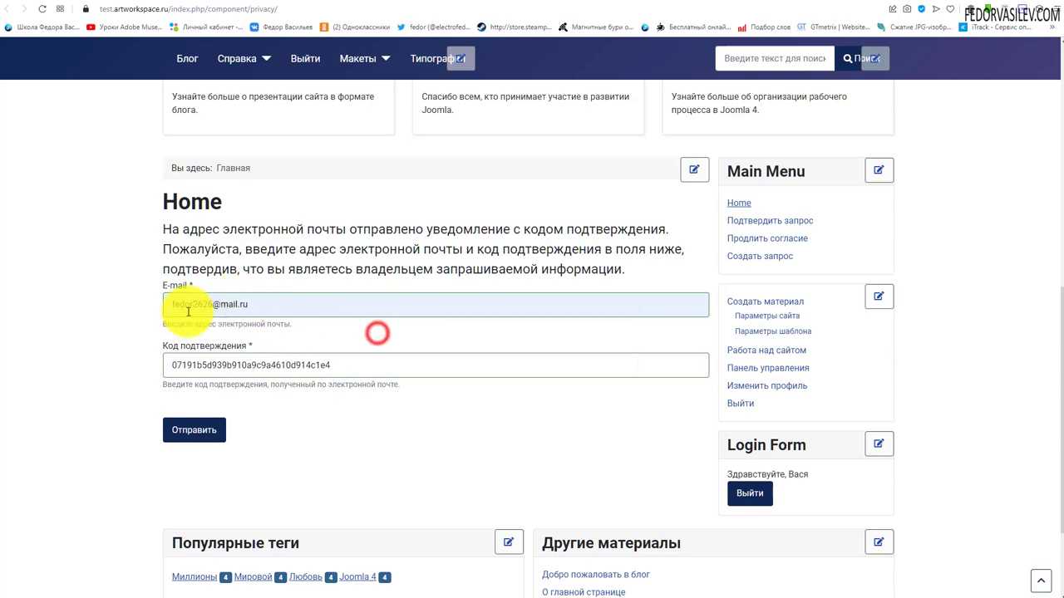
click(187, 434)
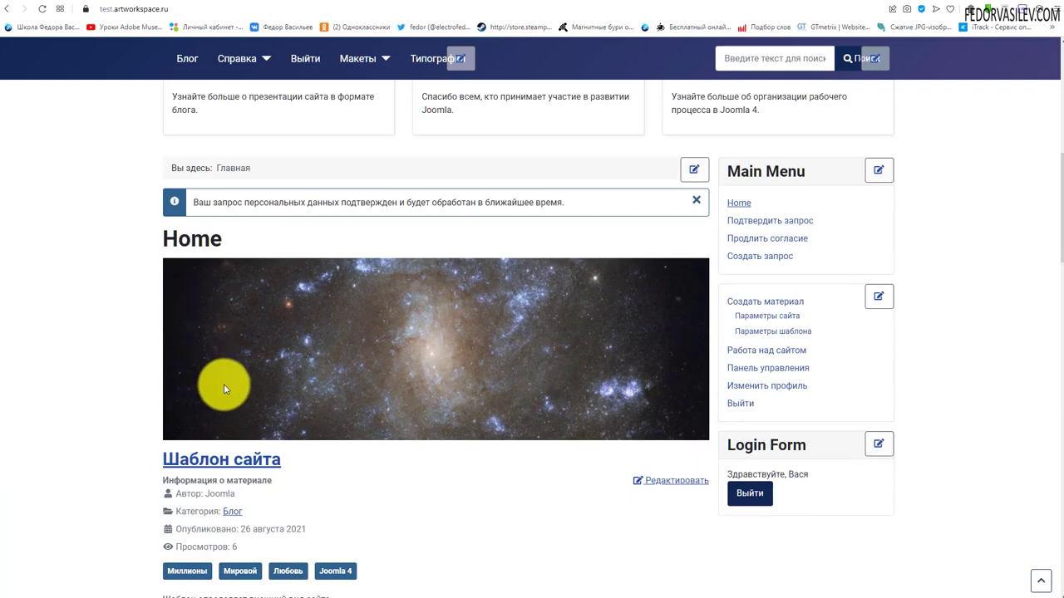
scroll(223, 387, up, 1)
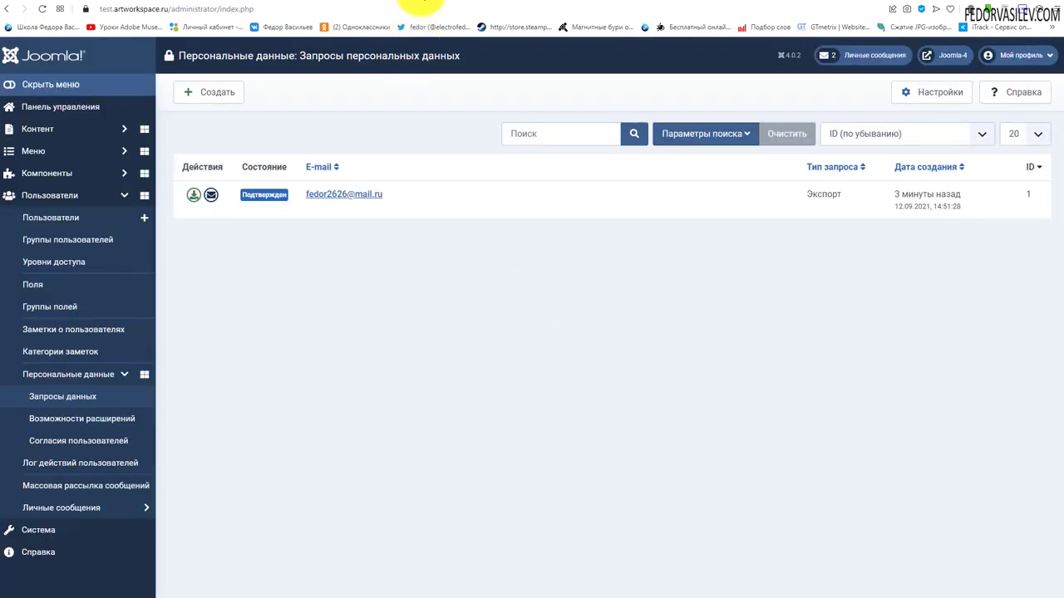
- Switch to the site administrator and check the new data request's type, e-mail and state in the request list
click(456, 4)
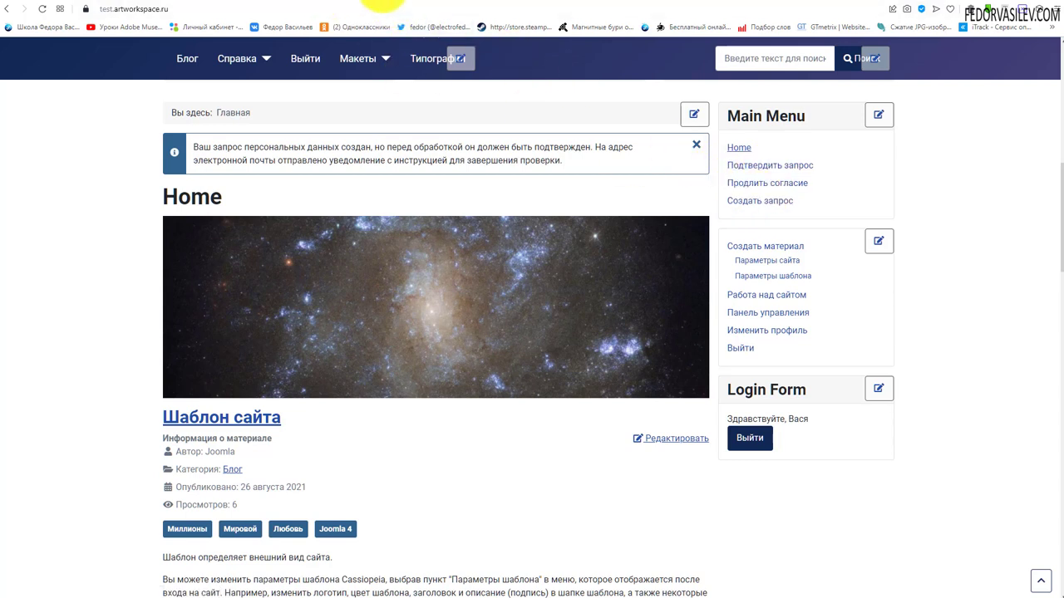
click(382, 3)
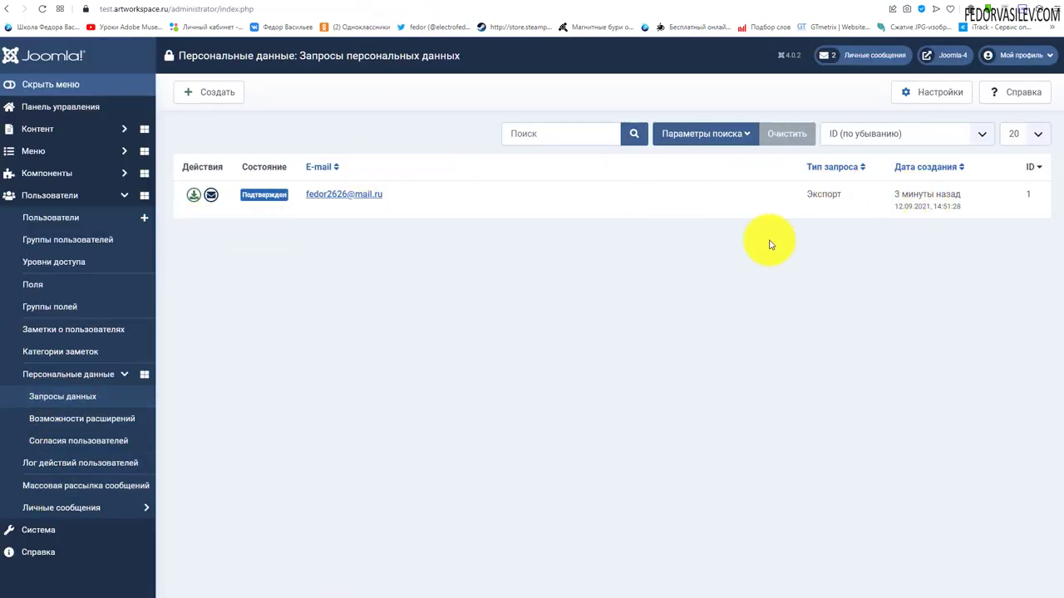
click(845, 191)
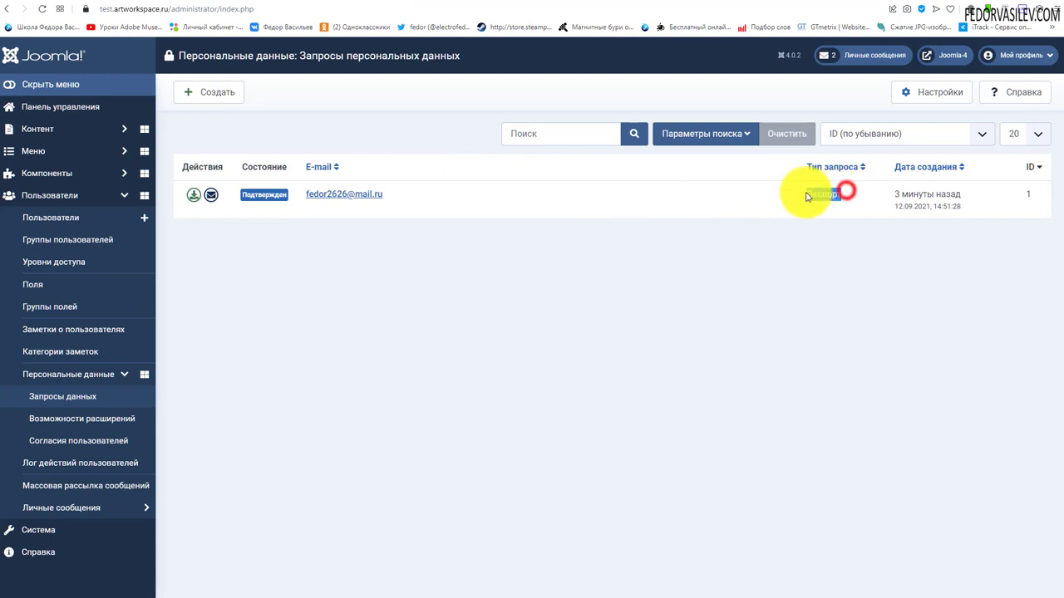
click(676, 279)
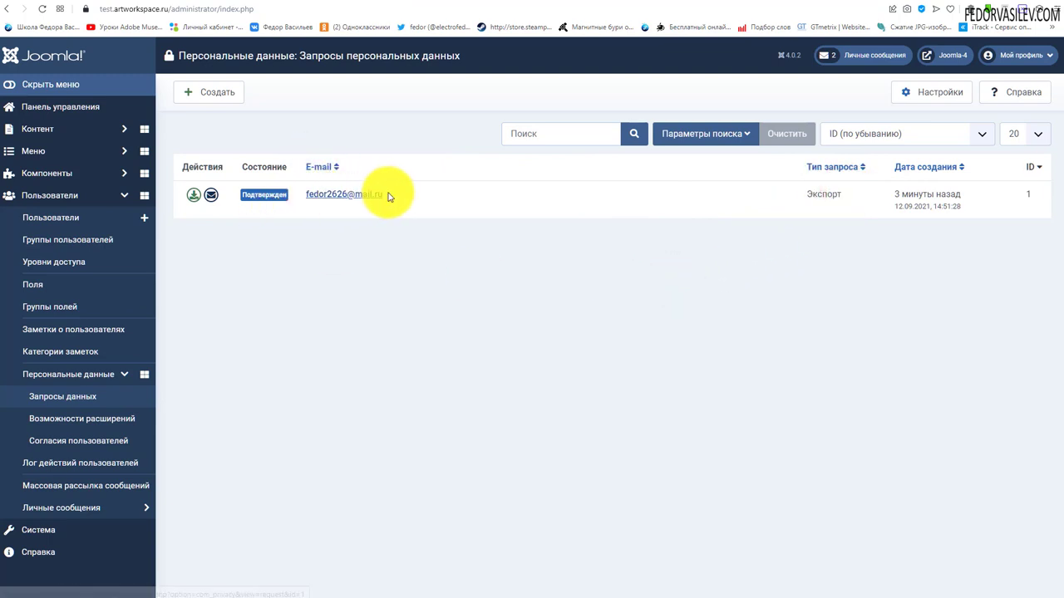
drag(387, 192, 308, 205)
click(320, 282)
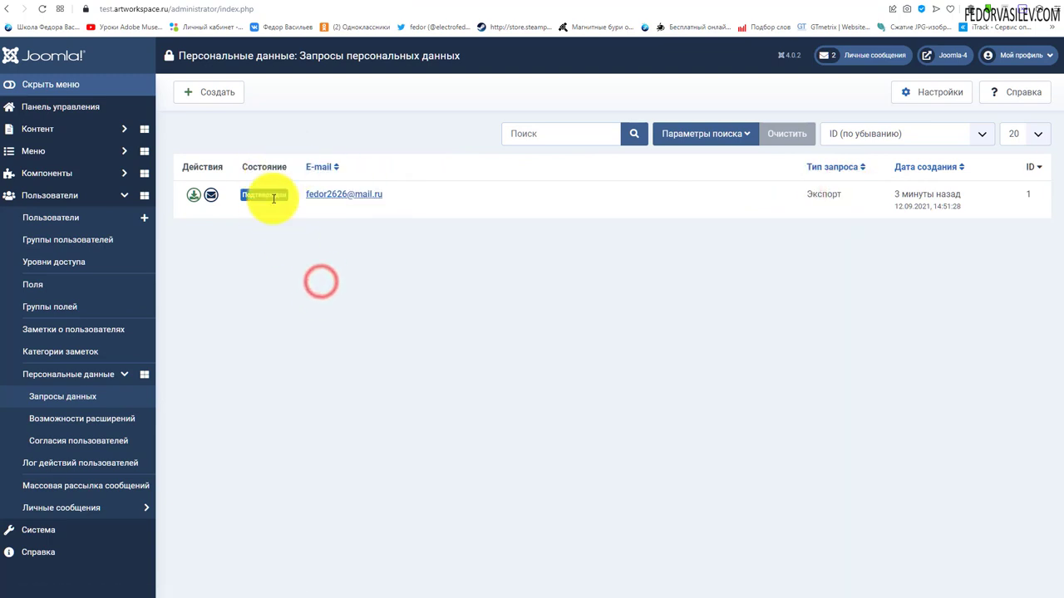
click(194, 200)
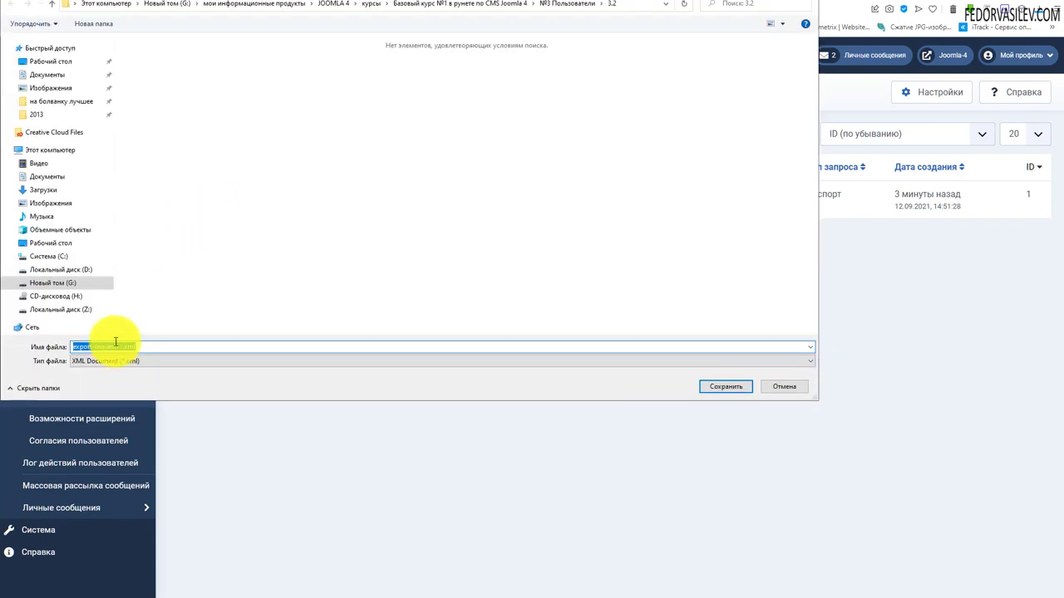
click(153, 343)
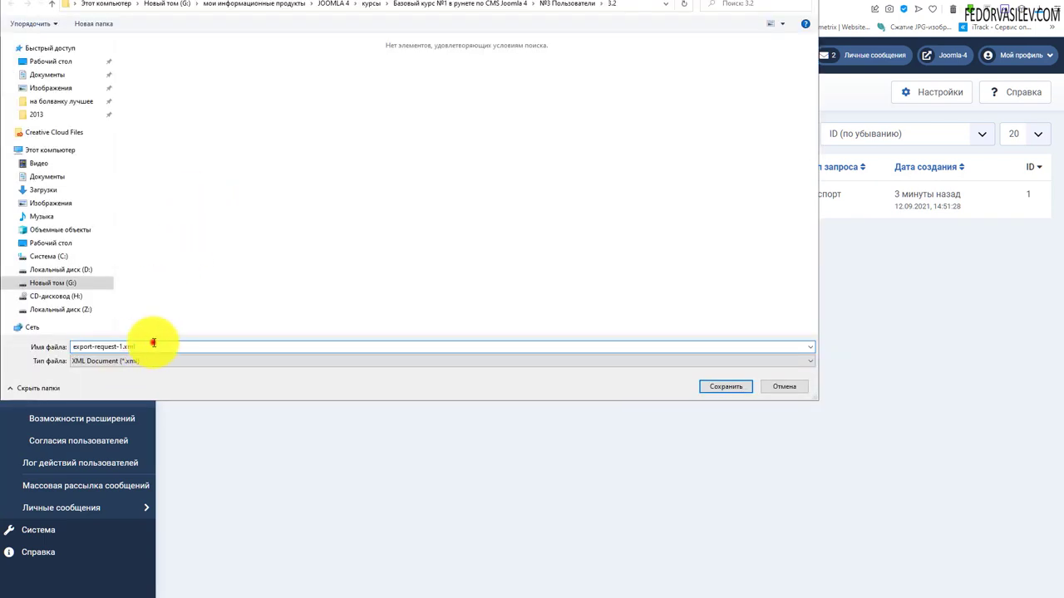
click(785, 386)
- Send the exported personal data of the export request to the requester by e-mail
click(212, 198)
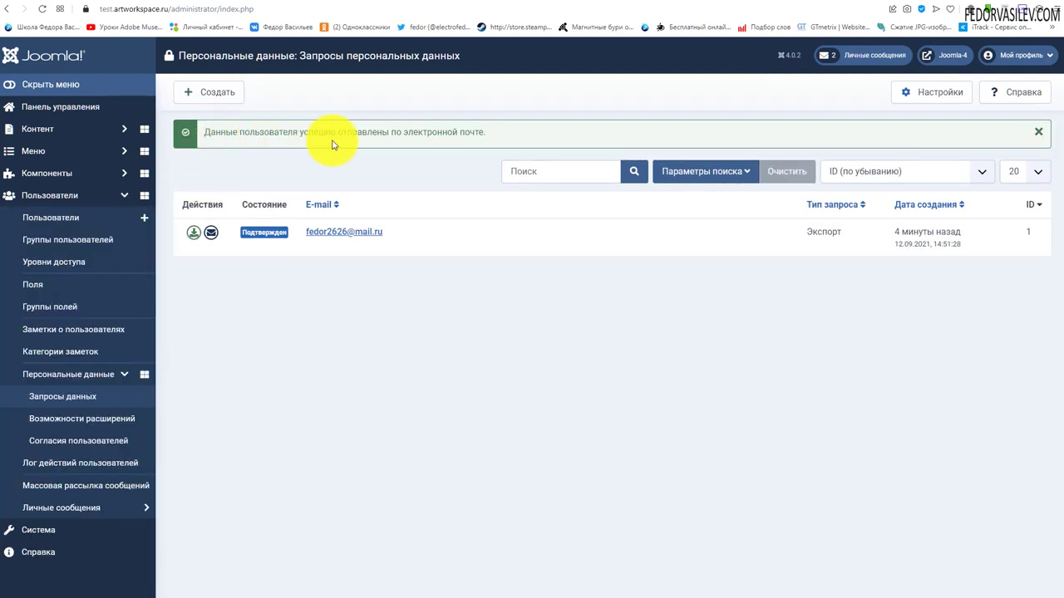
- Open the export request, review who performed each entry in its action log, and mark the request as completed
click(289, 325)
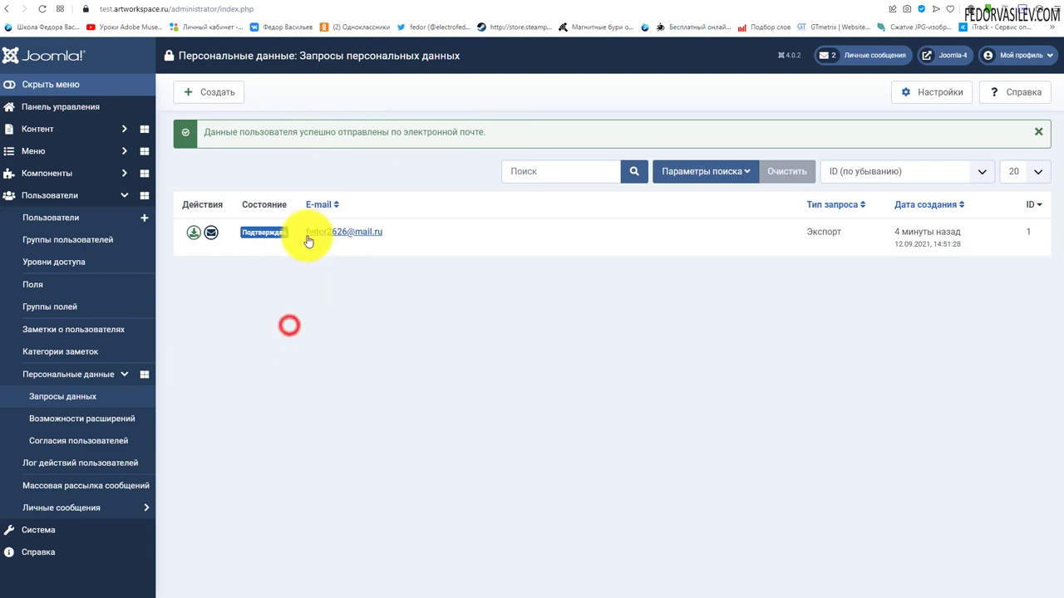
click(312, 234)
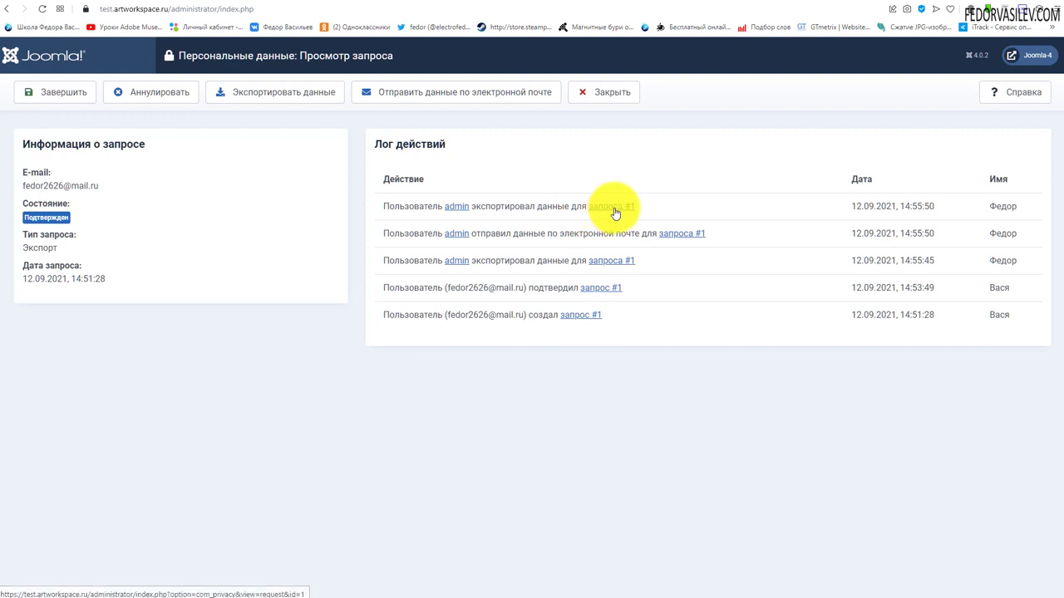
double_click(1010, 207)
click(940, 336)
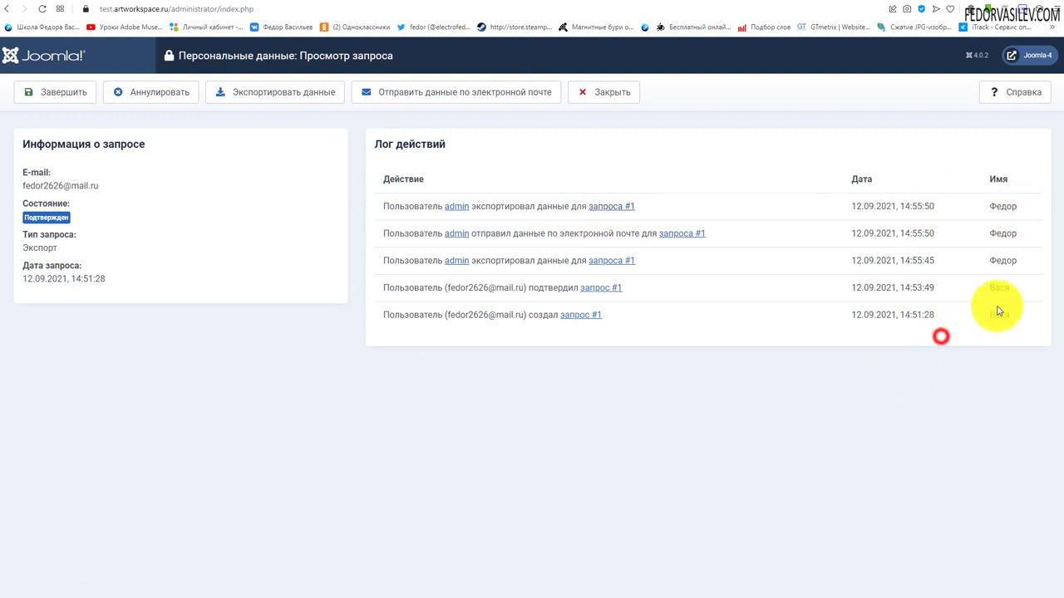
double_click(1000, 287)
drag(487, 287, 581, 290)
click(496, 340)
double_click(524, 315)
drag(436, 287, 584, 290)
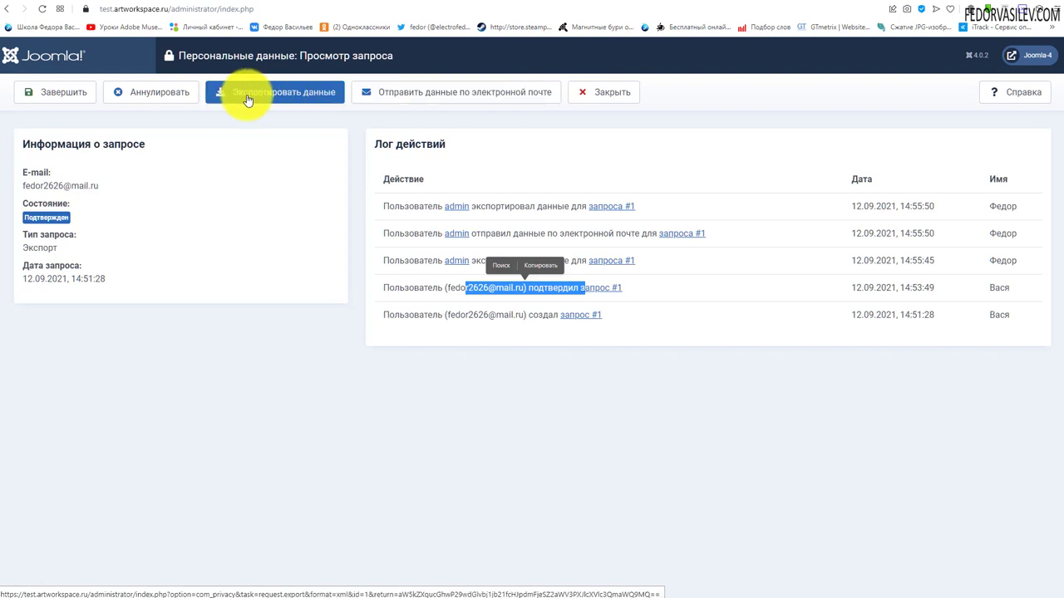
click(68, 93)
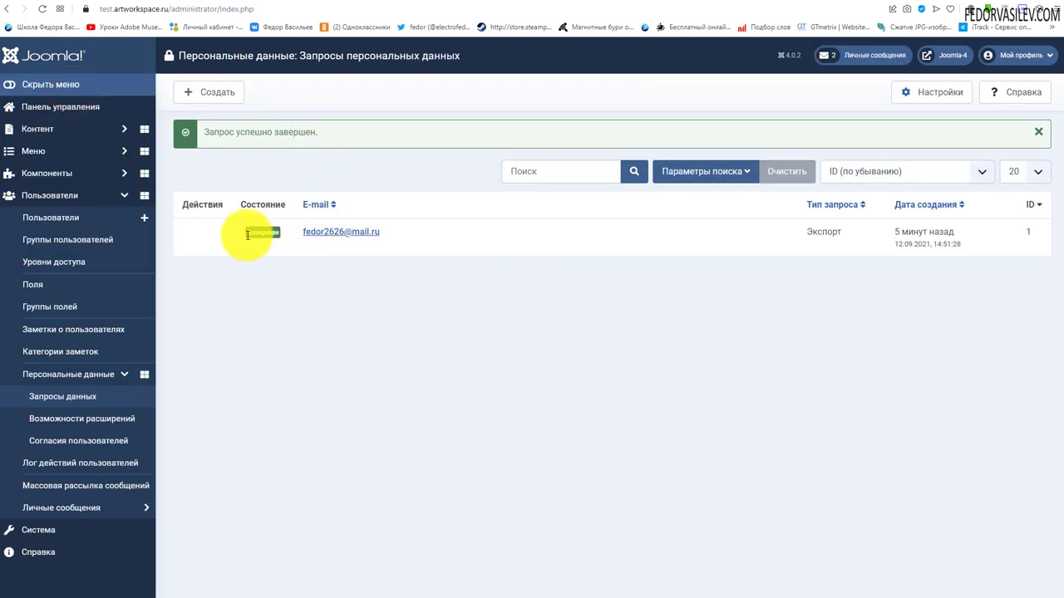
click(367, 330)
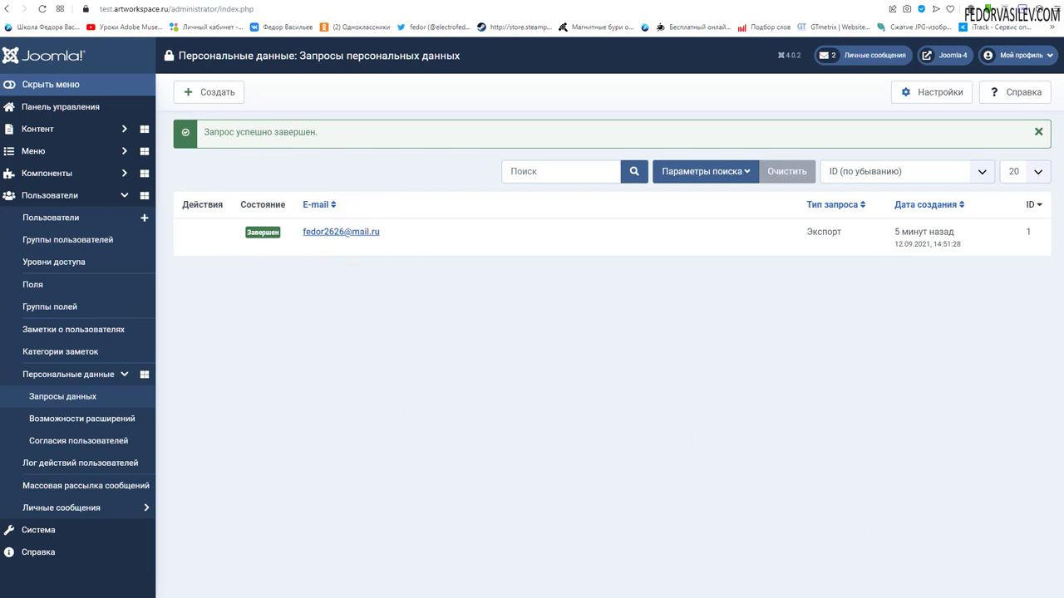
- Switch to the mailboxes, check the delivered data export e-mail and read the administrator's notification about the created personal data request
key(ctrl+Tab)
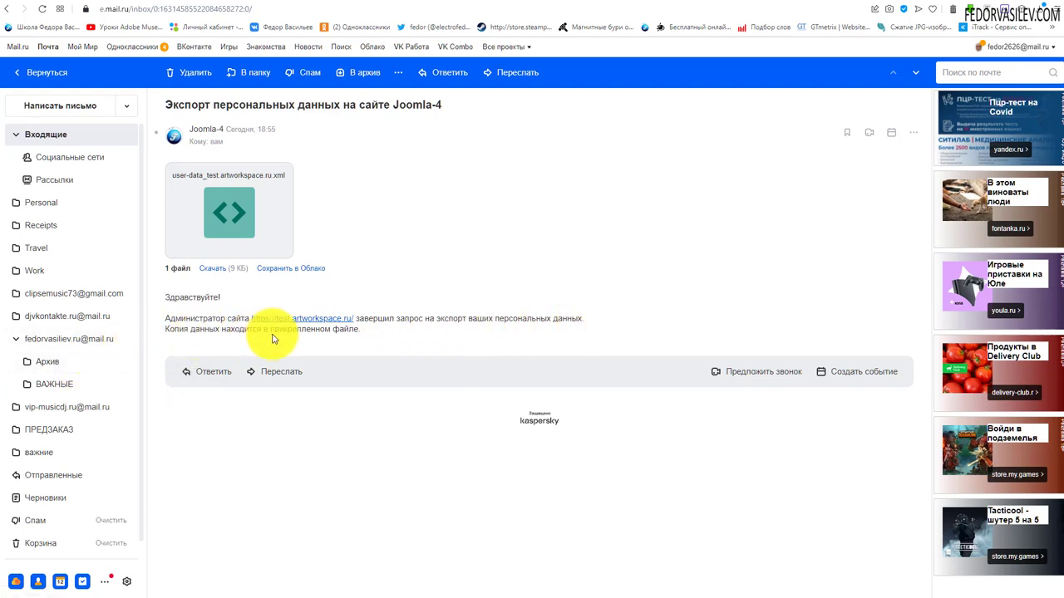
mouse_move(282, 196)
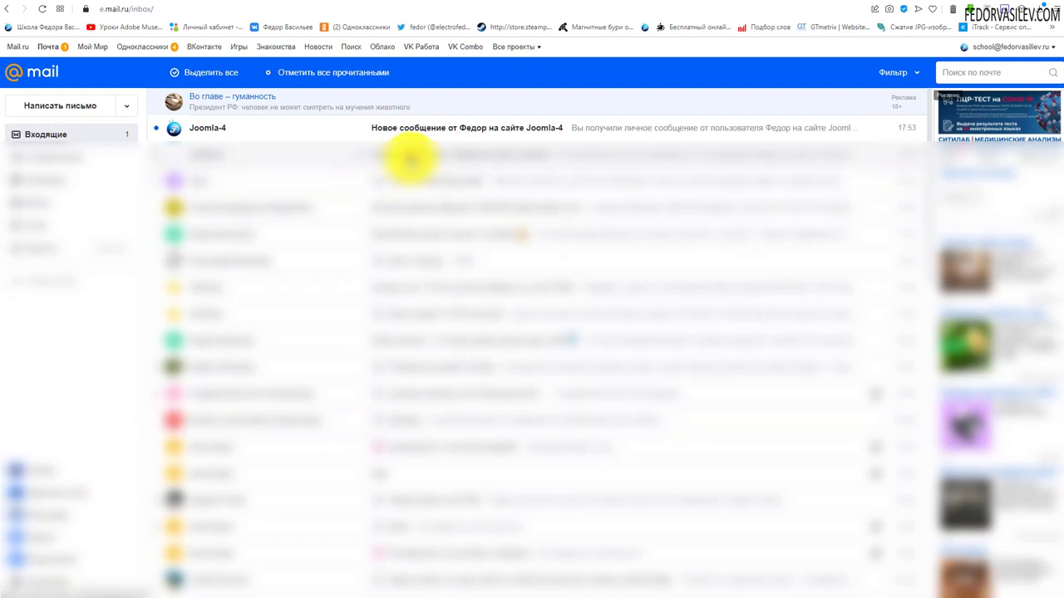
click(409, 158)
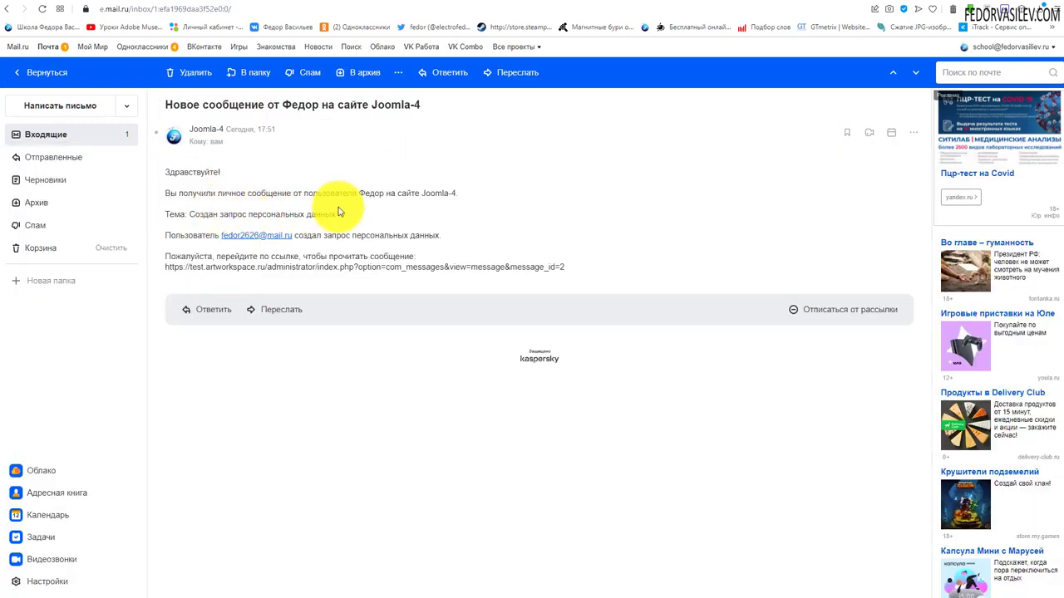
drag(231, 214, 357, 222)
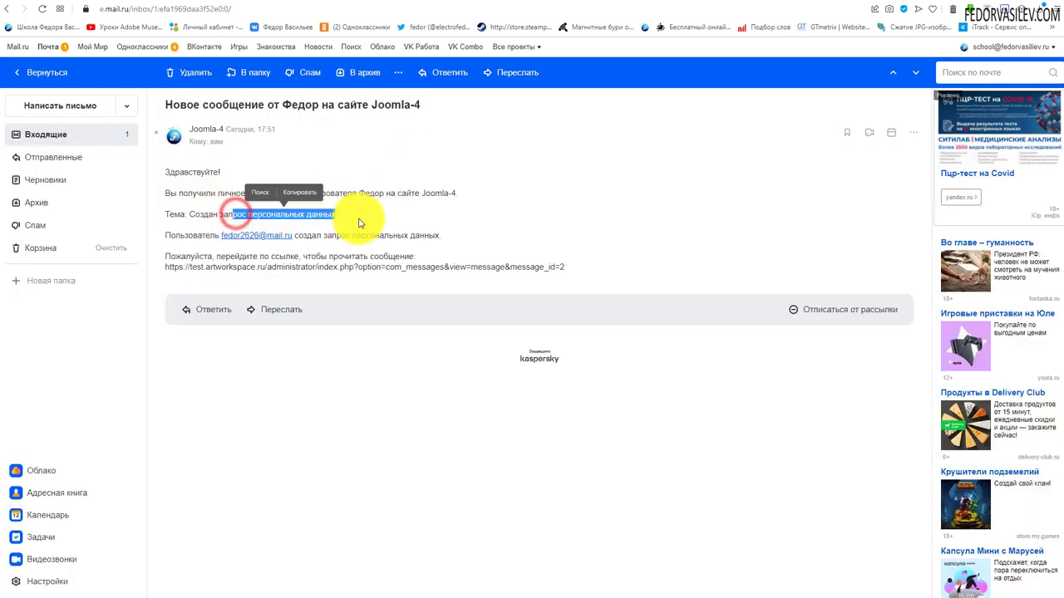
click(201, 248)
drag(212, 236, 308, 238)
drag(373, 236, 440, 236)
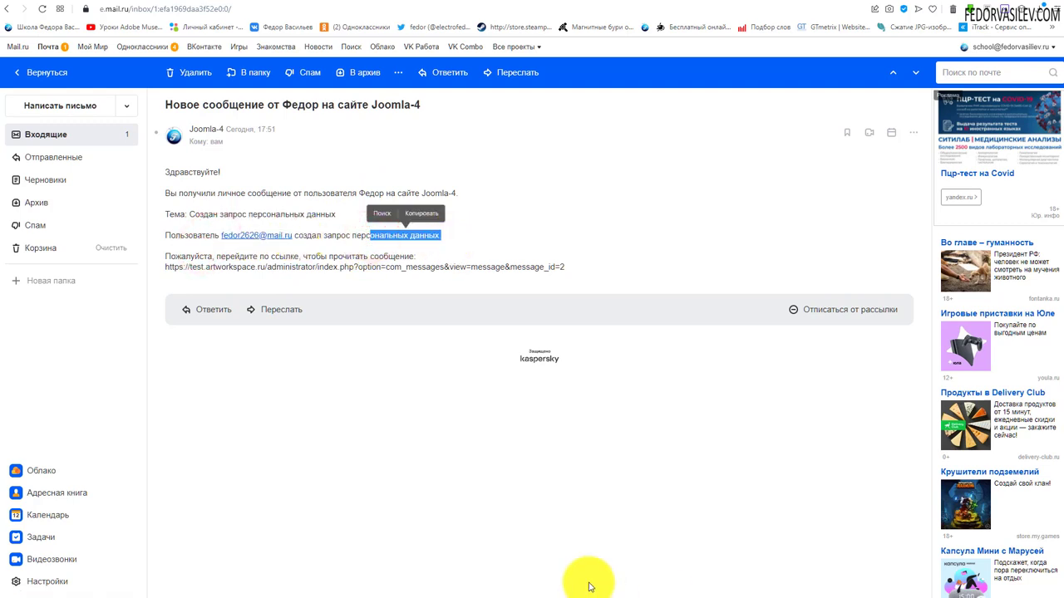
click(256, 269)
drag(570, 264, 333, 219)
click(608, 240)
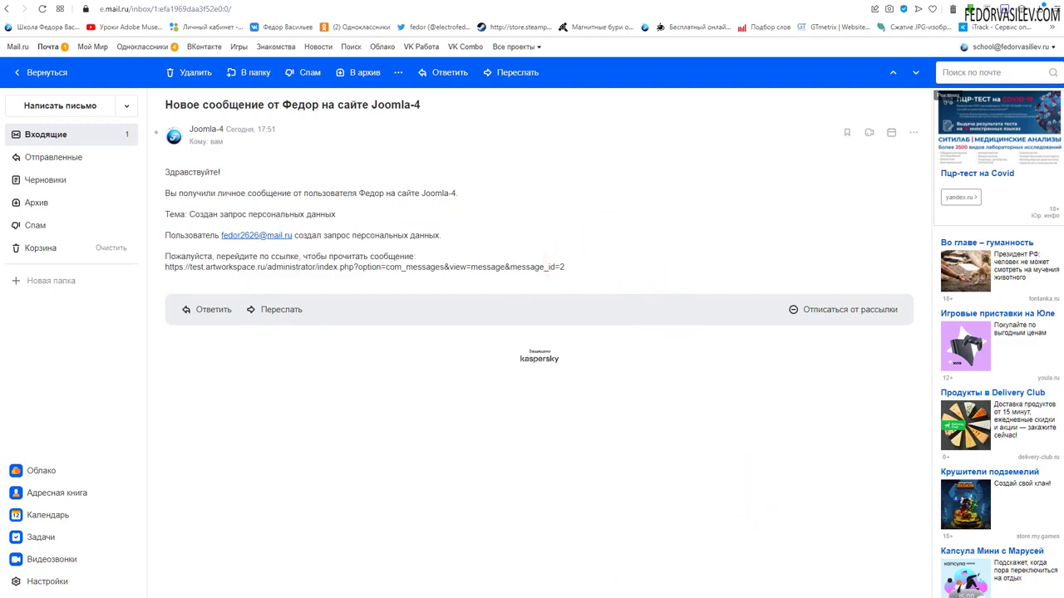
- Switch to the site administrator and check the export request's state and total on the personal data dashboard
key(ctrl+Tab)
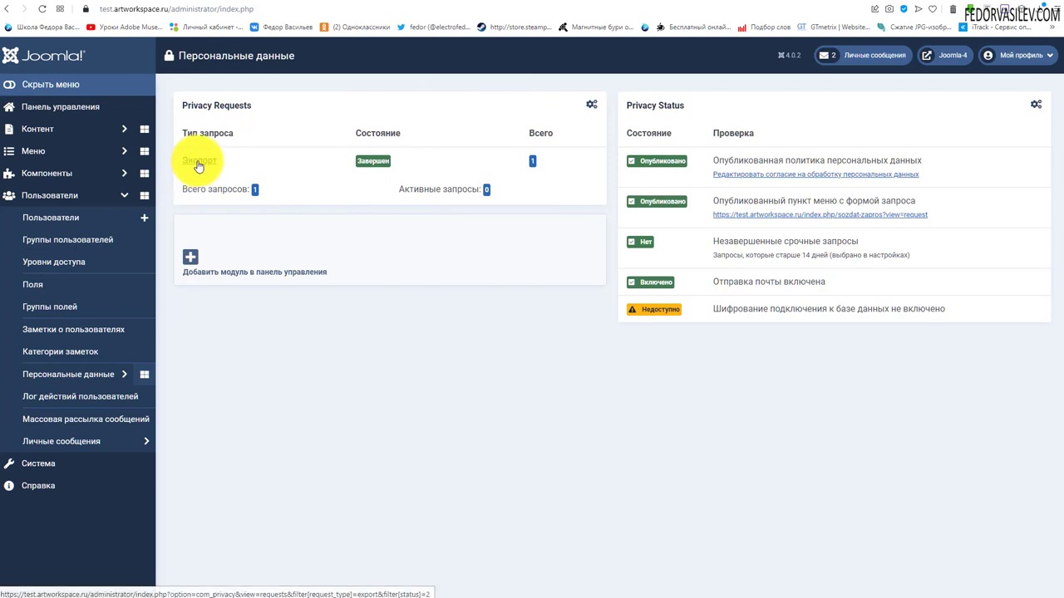
click(362, 160)
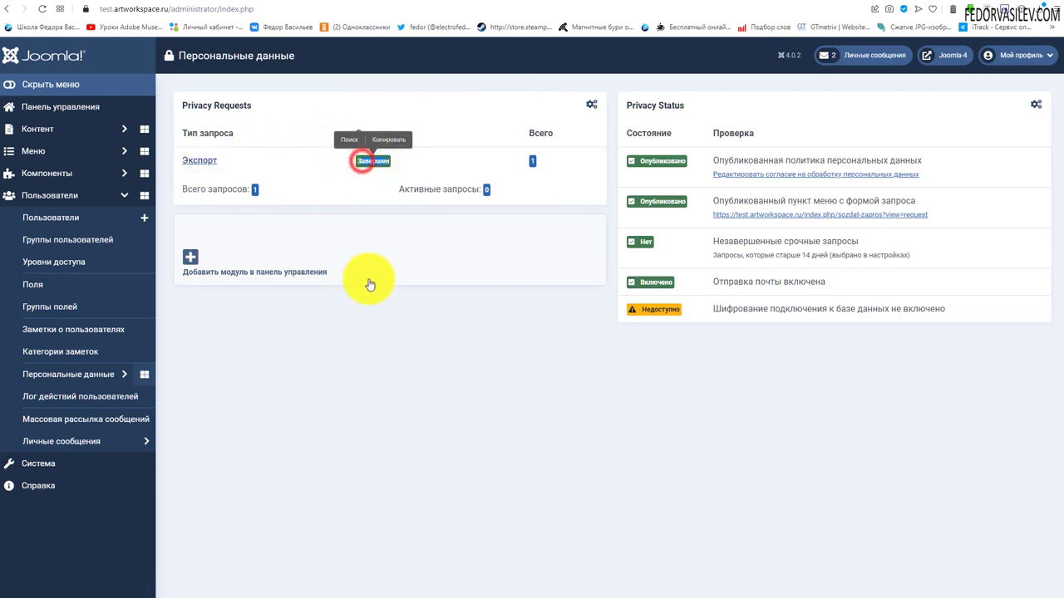
click(487, 375)
click(532, 161)
double_click(532, 161)
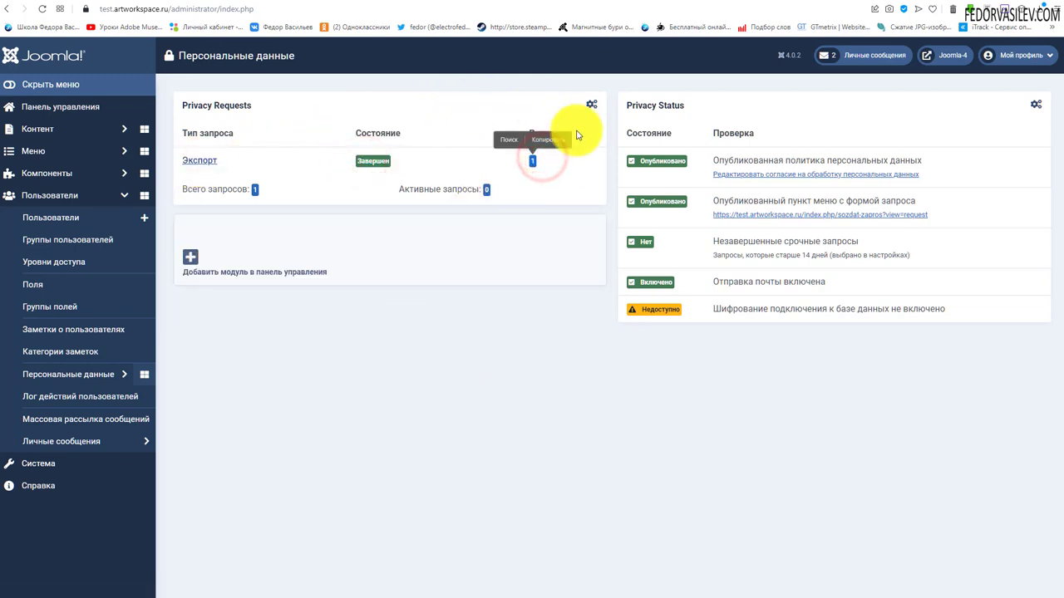
- Read the private message "Запрос персональных данных подтвержден" and mark "Создан запрос персональных данных" as read
click(864, 58)
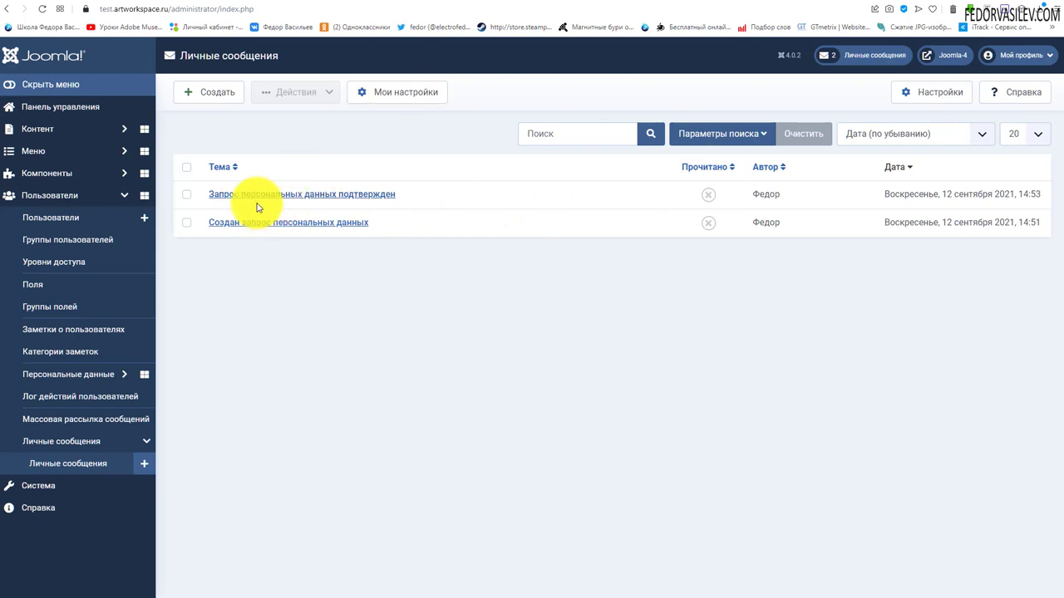
click(233, 192)
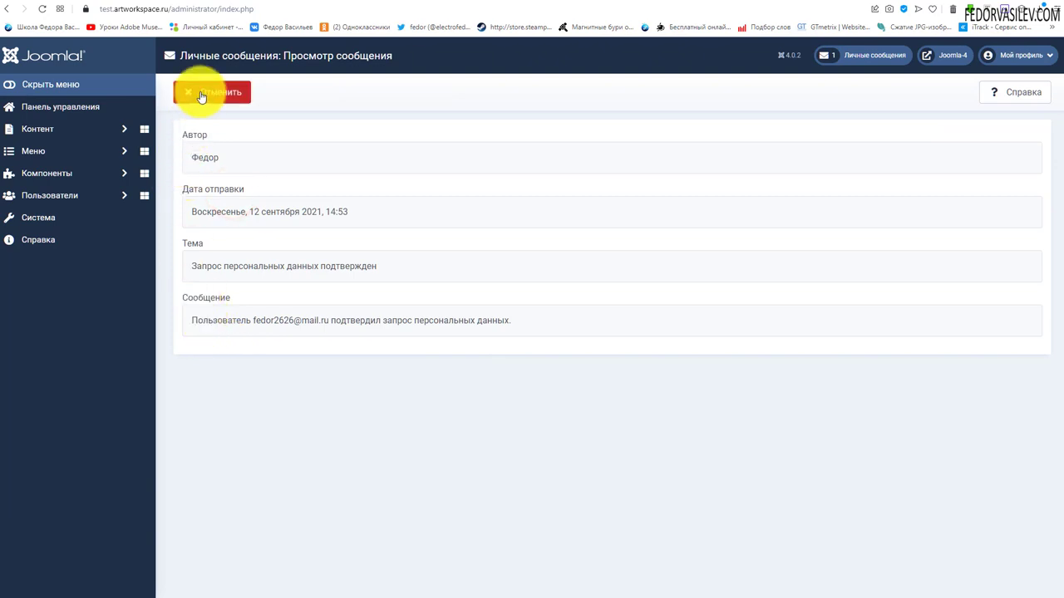
click(221, 94)
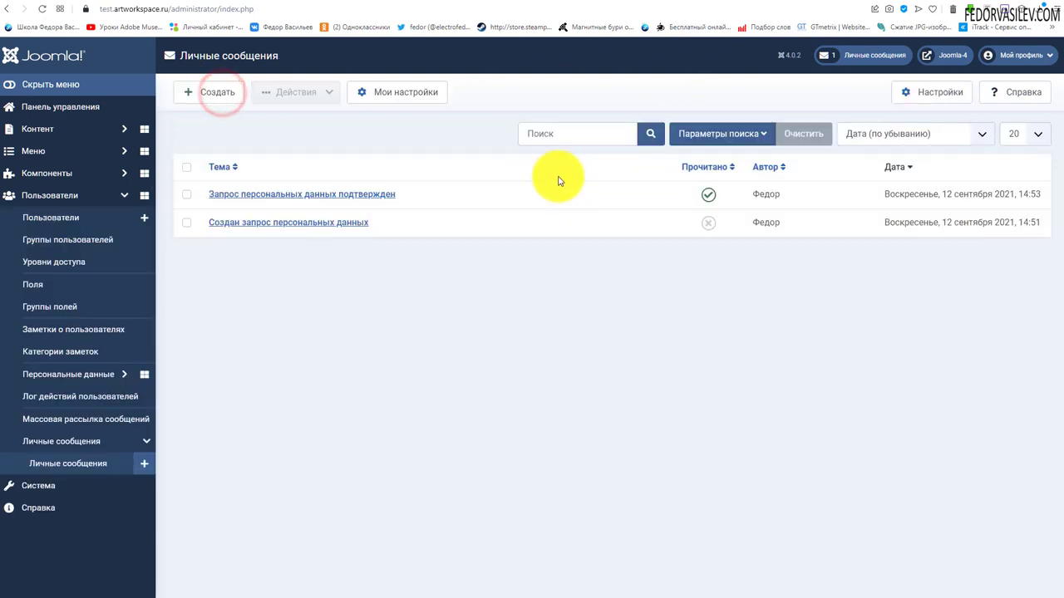
click(708, 223)
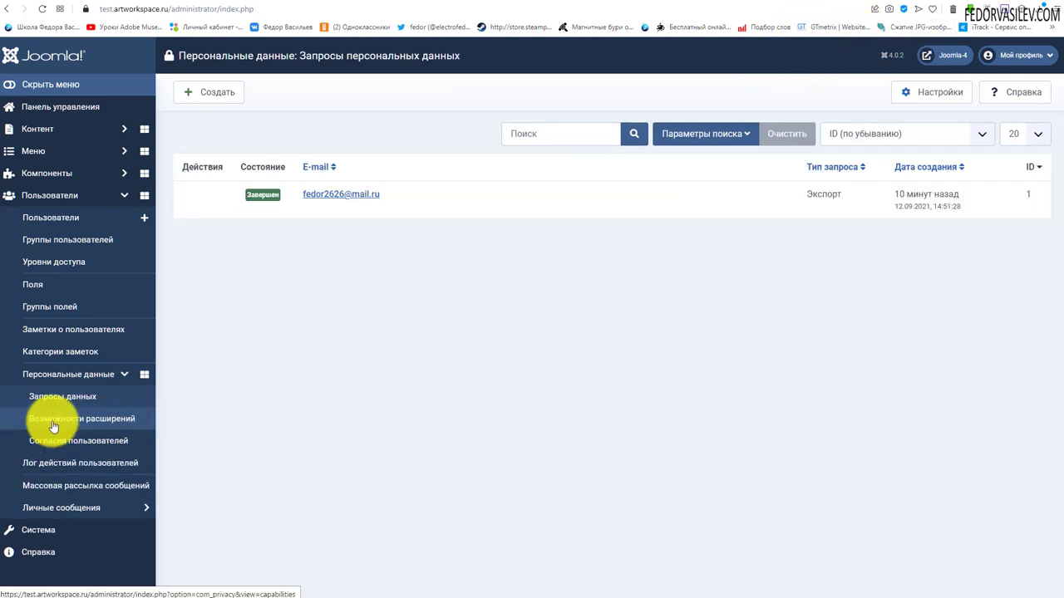
- Examine the personal data extension capabilities, including the Joomla core, "Аутентификация - Cookie" and "Персональные данные" sections
click(52, 418)
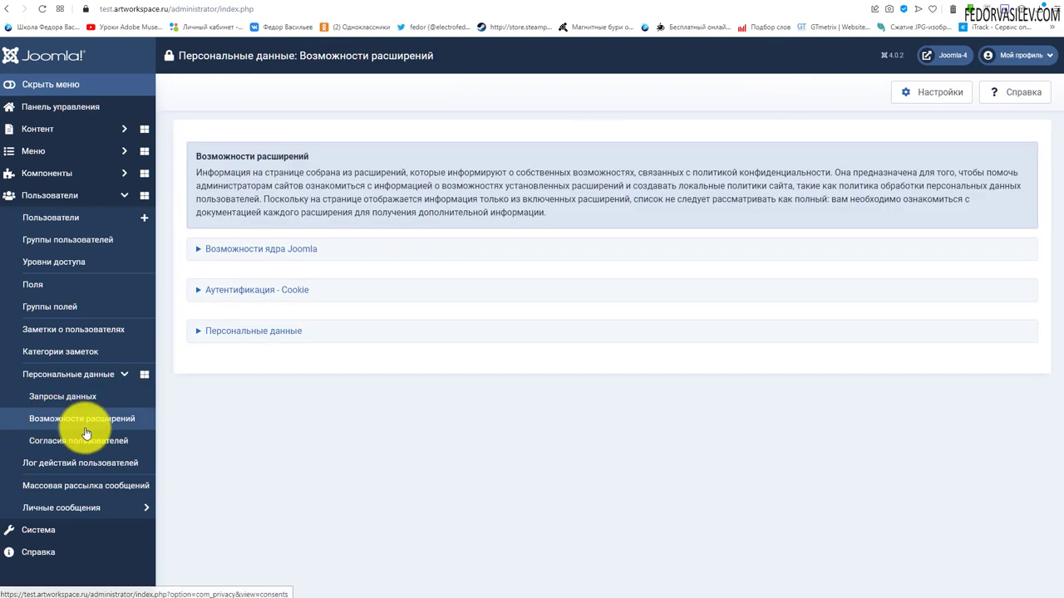
double_click(238, 248)
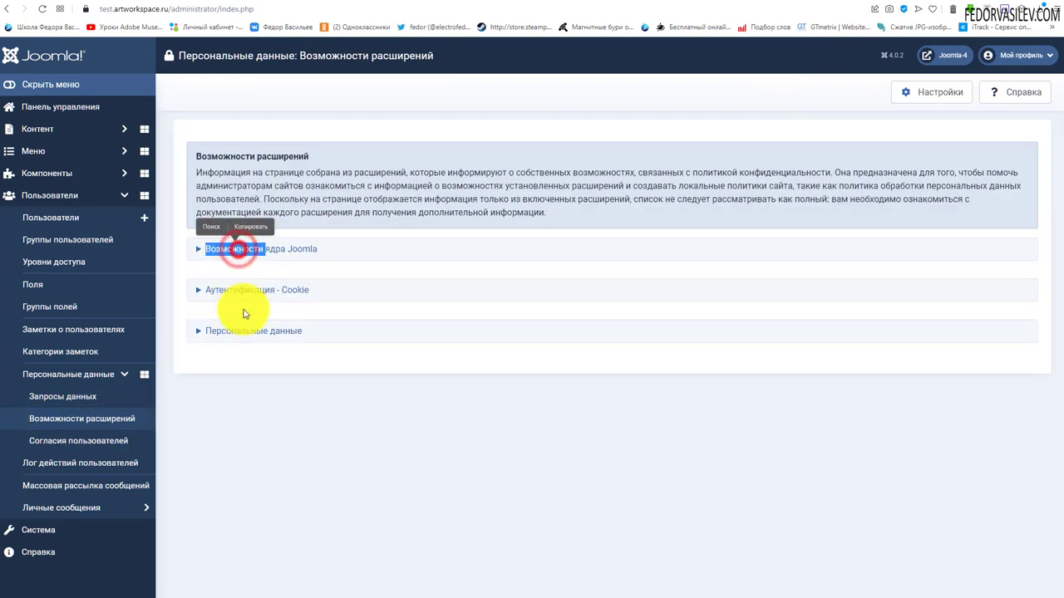
click(246, 291)
click(246, 291)
click(244, 331)
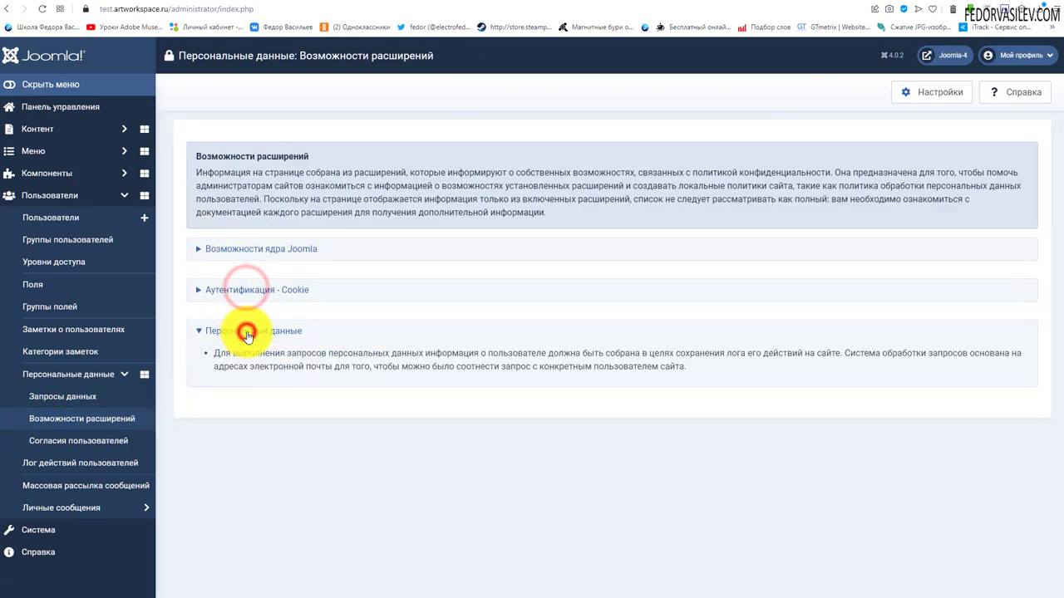
click(245, 331)
click(244, 290)
click(297, 290)
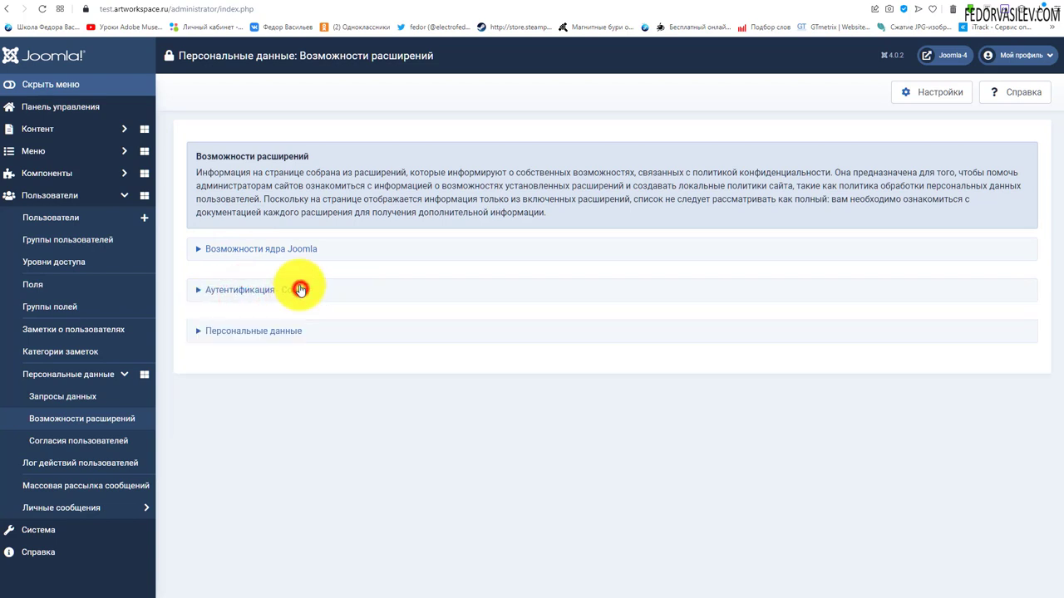
- Open the list of user consents, review the test-1 user's consent record and revoke that consent
click(93, 440)
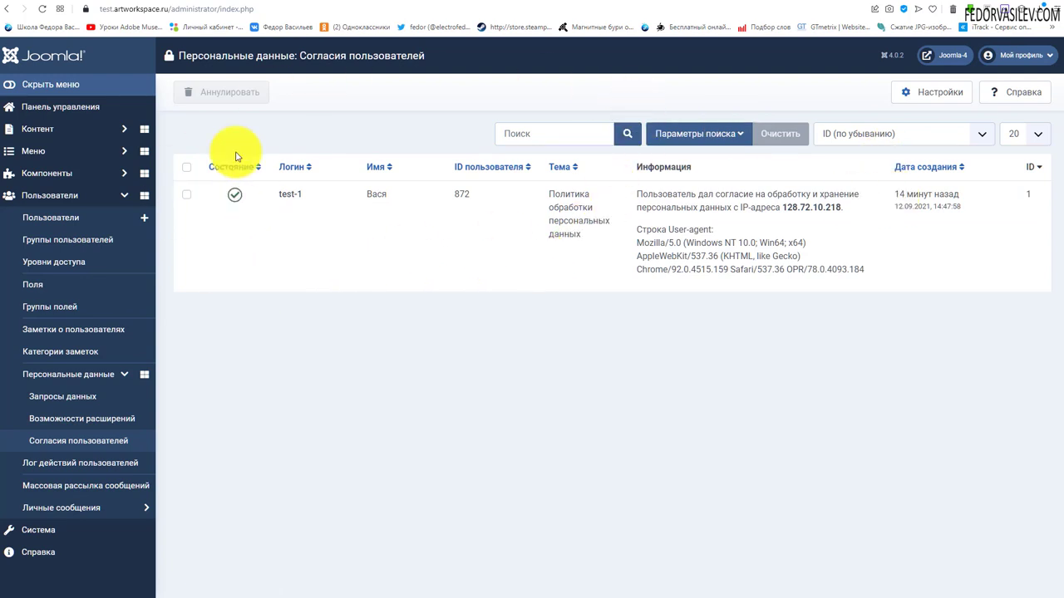
double_click(291, 193)
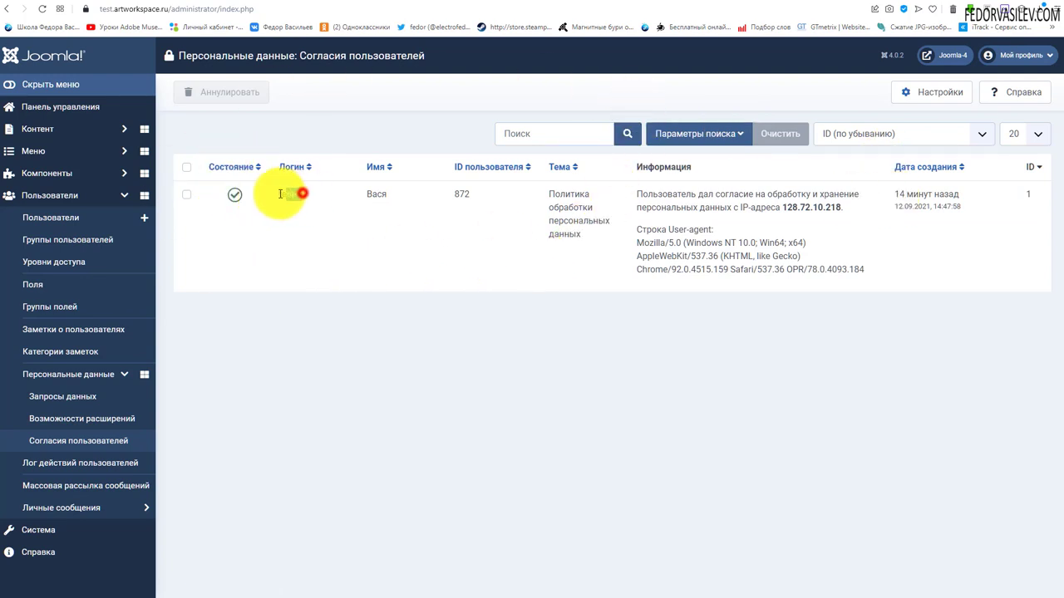
click(256, 241)
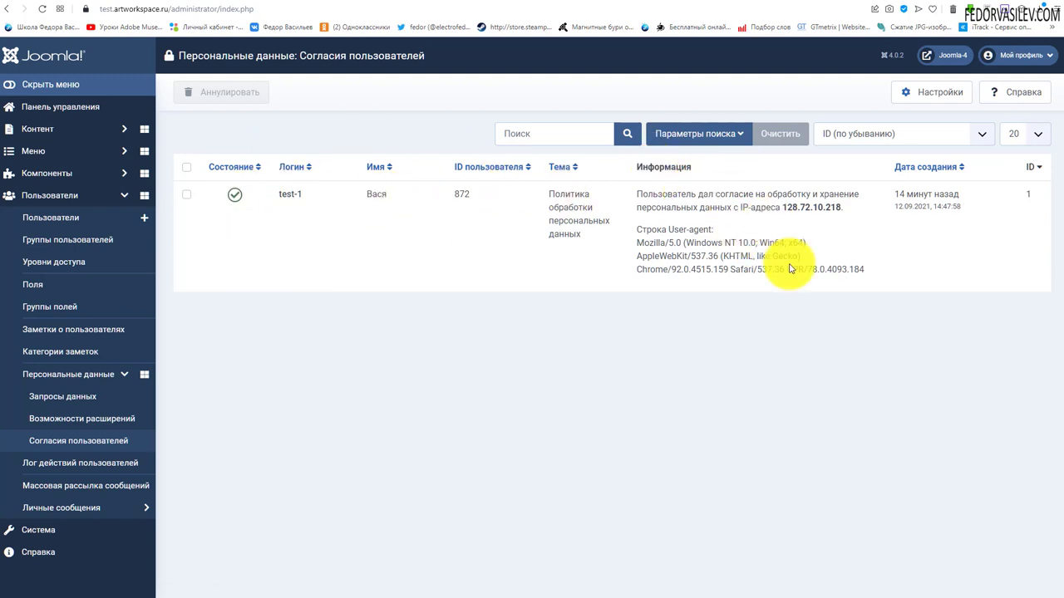
drag(784, 269, 780, 207)
click(506, 288)
click(187, 168)
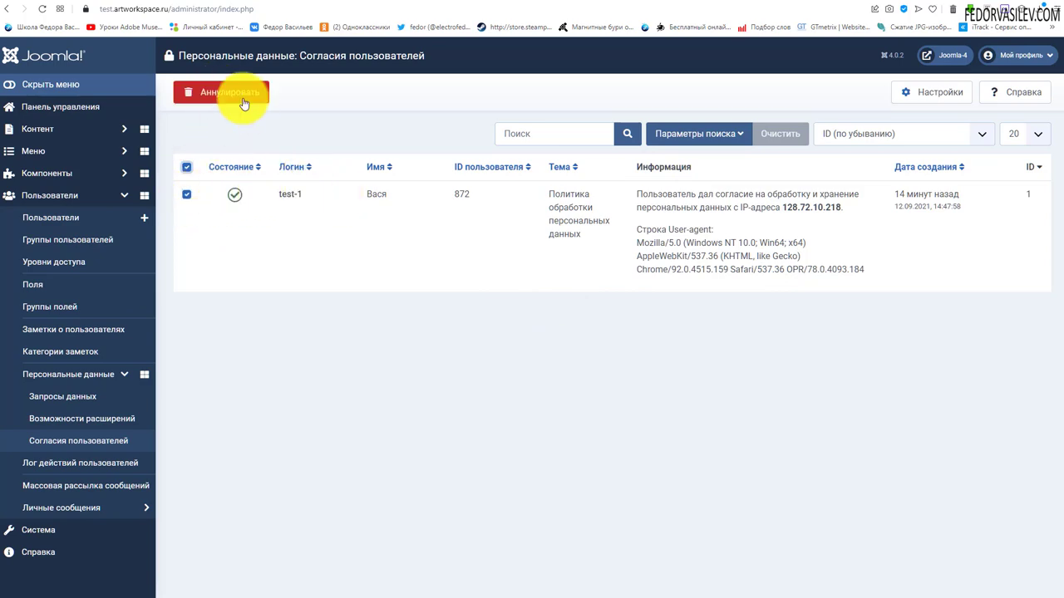
click(244, 104)
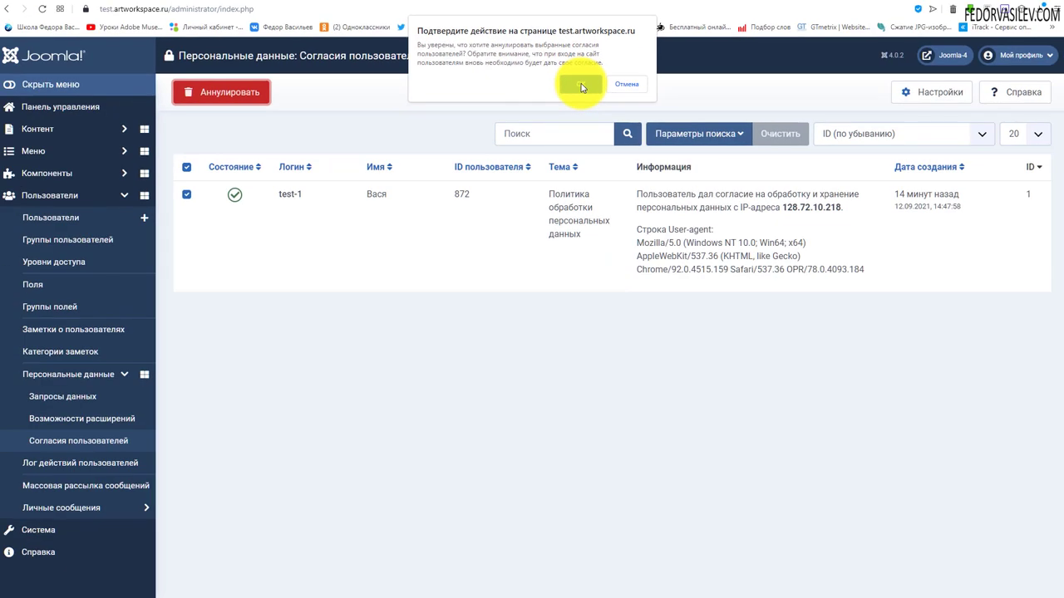
click(573, 86)
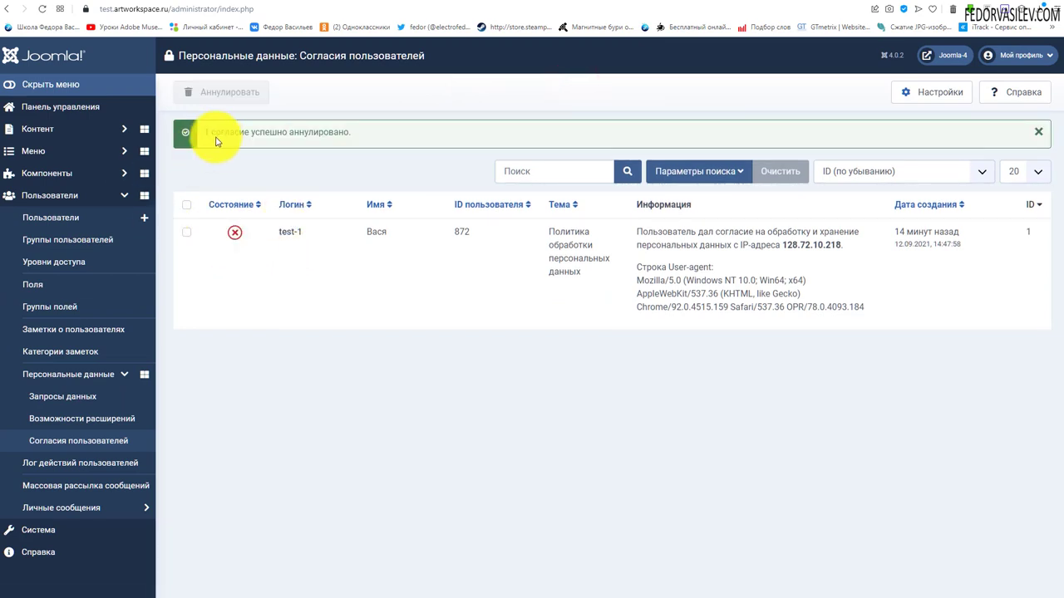
drag(207, 133, 416, 131)
click(413, 131)
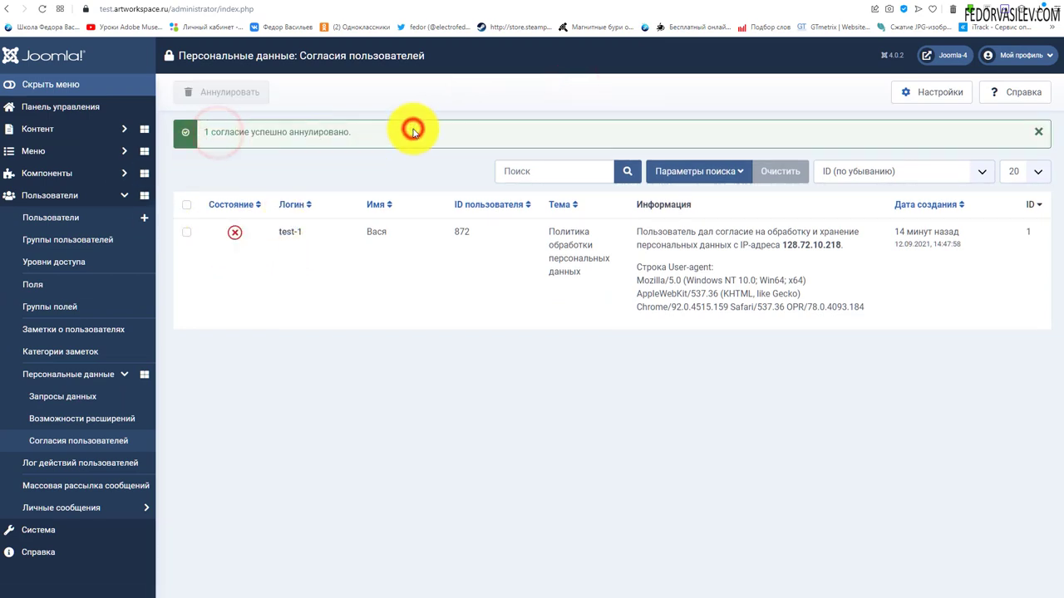
- Examine the user action log for entries on the data request, the consent and other administrator and user actions
click(101, 462)
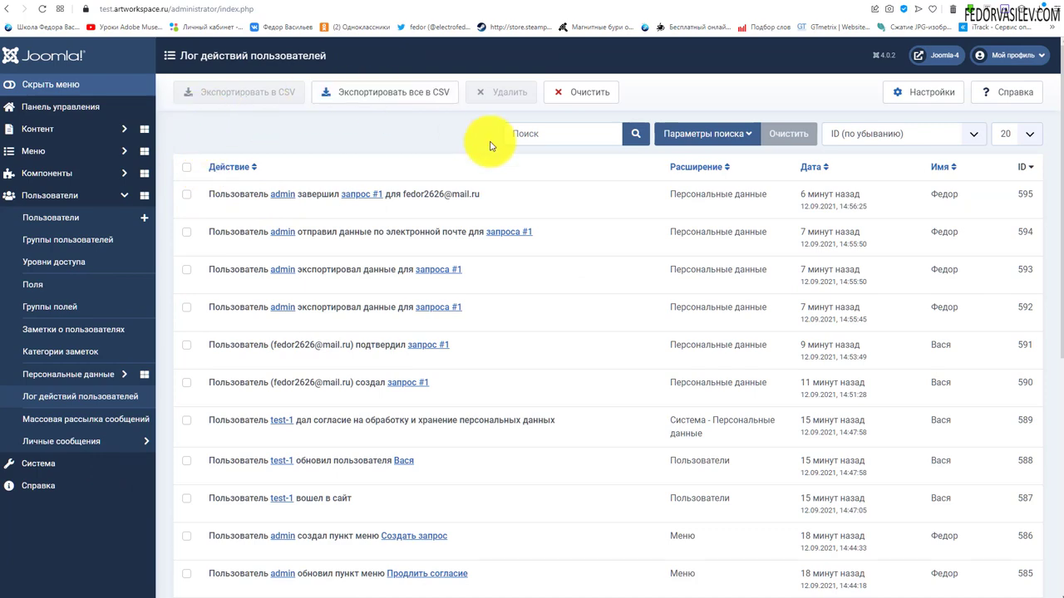
scroll(784, 225, down, 10)
scroll(390, 372, up, 10)
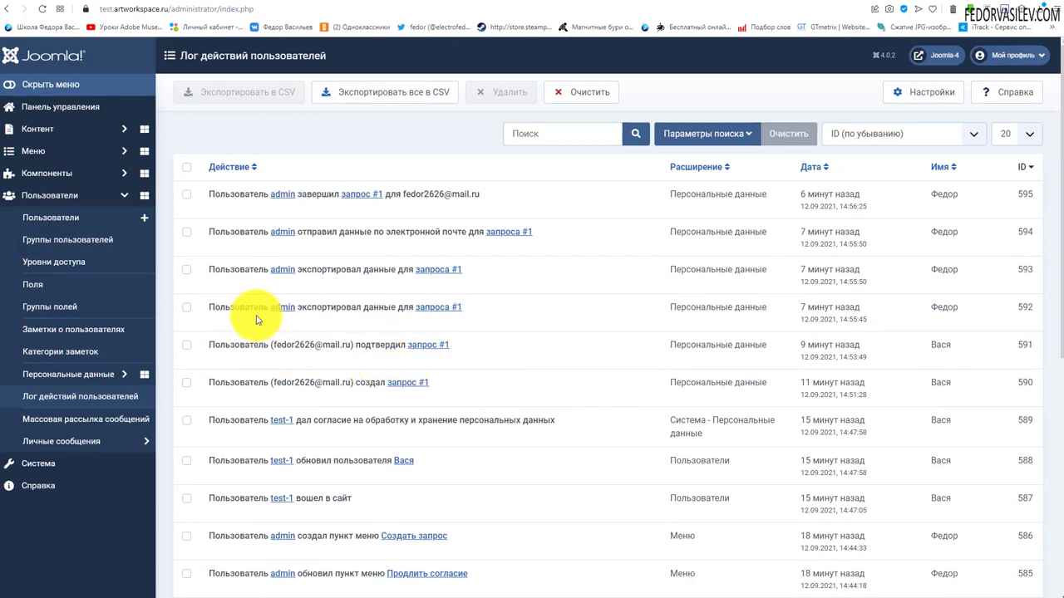
drag(269, 307, 297, 307)
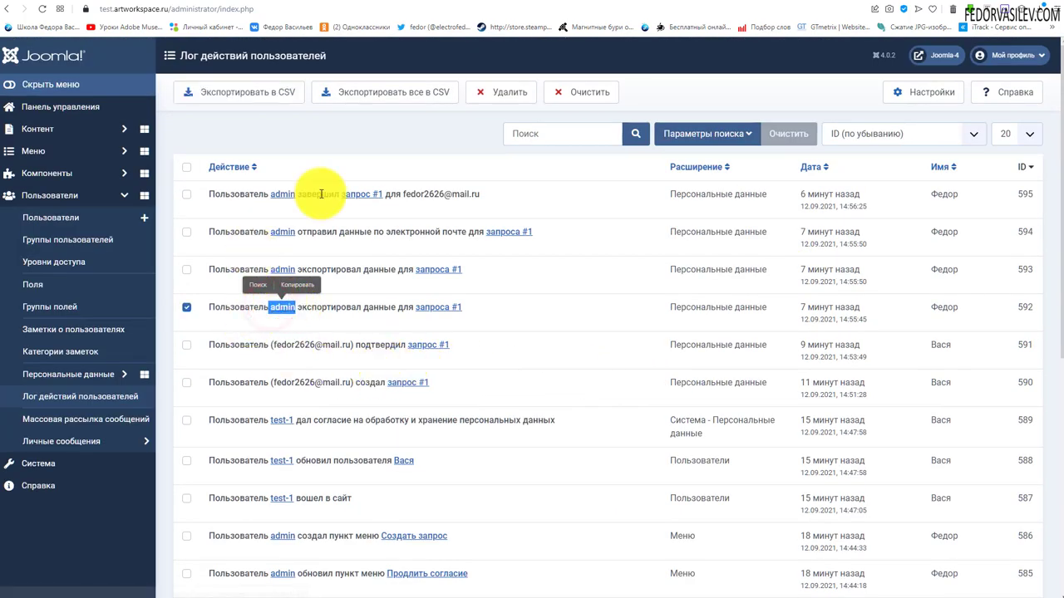
drag(321, 193, 474, 198)
click(572, 199)
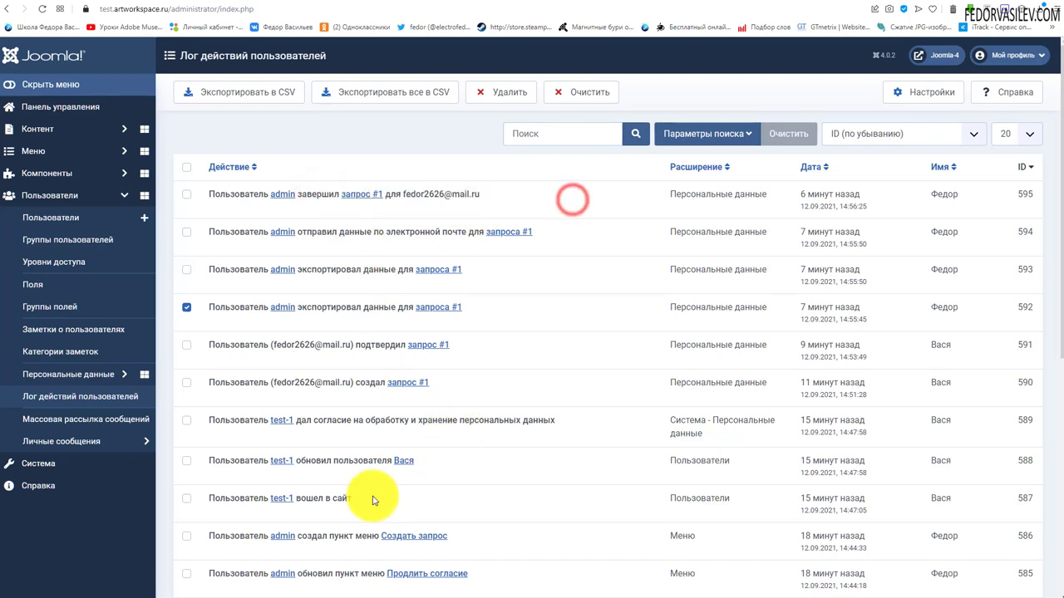
scroll(399, 457, down, 3)
scroll(399, 407, up, 3)
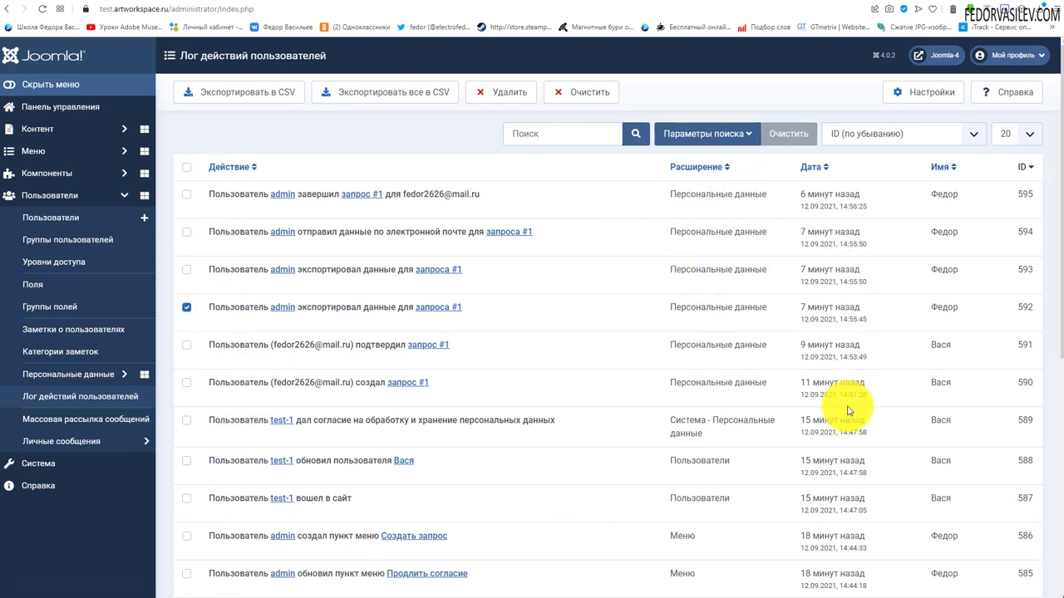
- Try to clear the user action log
scroll(940, 415, down, 1)
scroll(926, 349, up, 1)
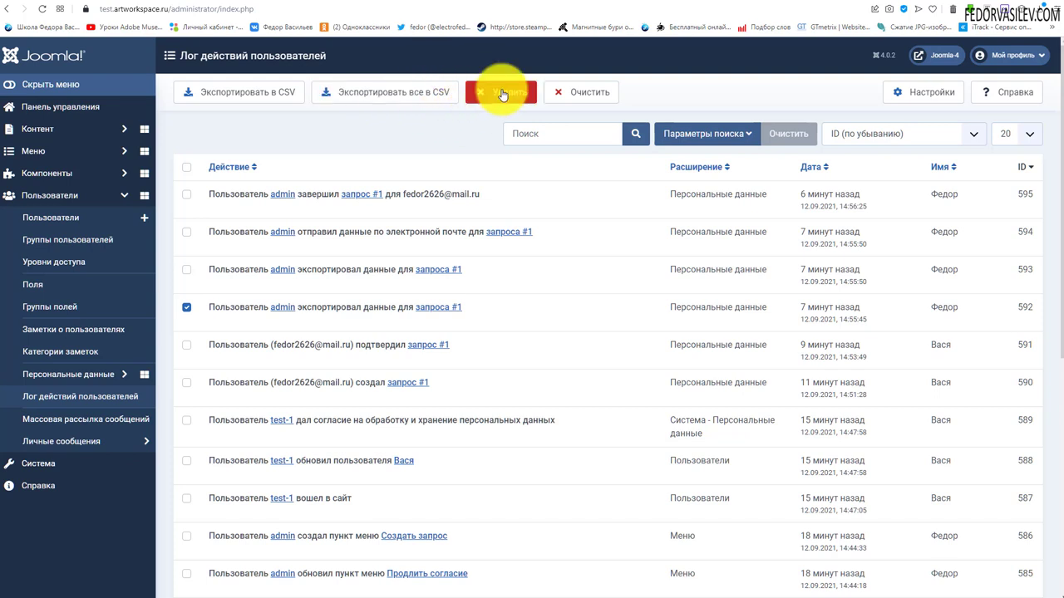
click(579, 93)
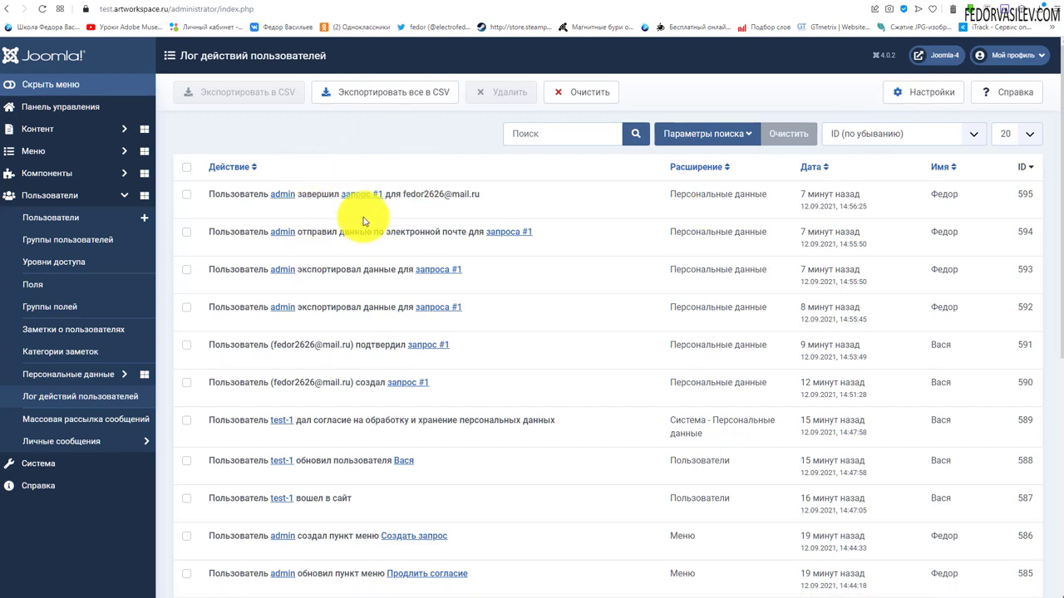
- Try out the IP address logging and "Снятие блокировок" options in the action log settings, and leave without saving
click(925, 92)
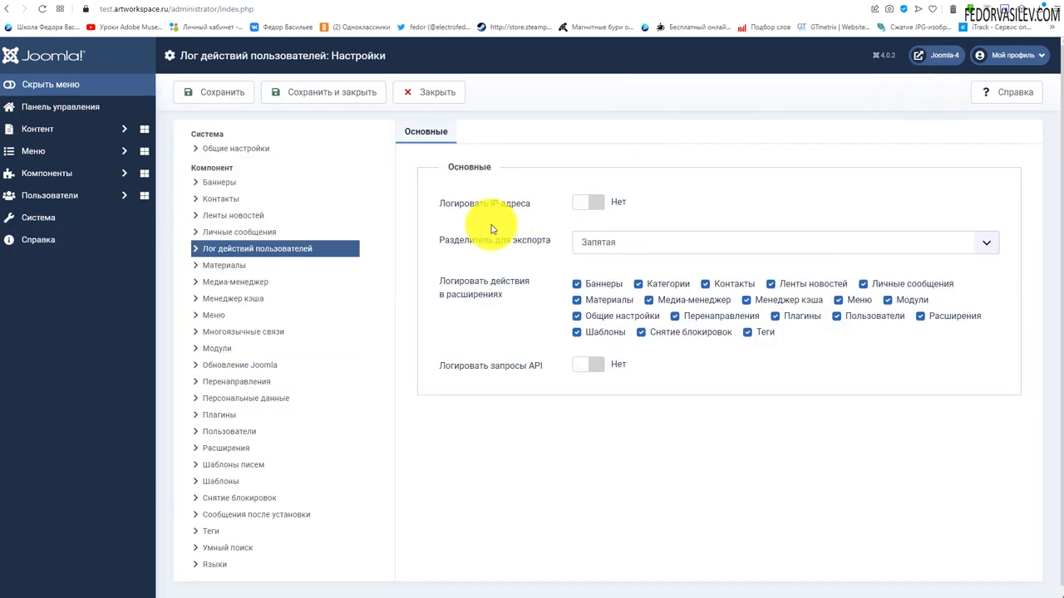
click(584, 203)
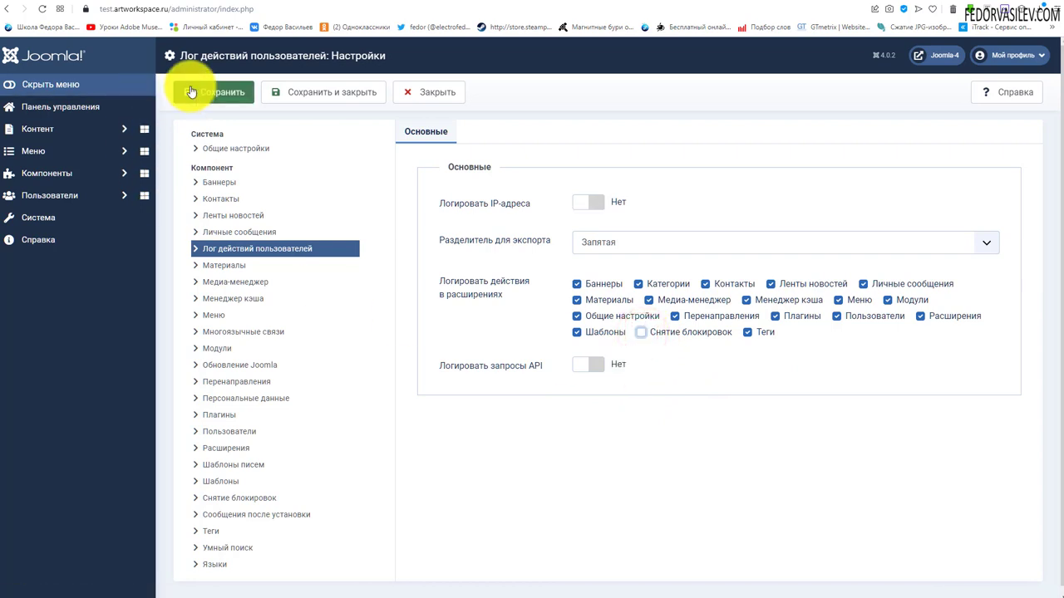
click(640, 332)
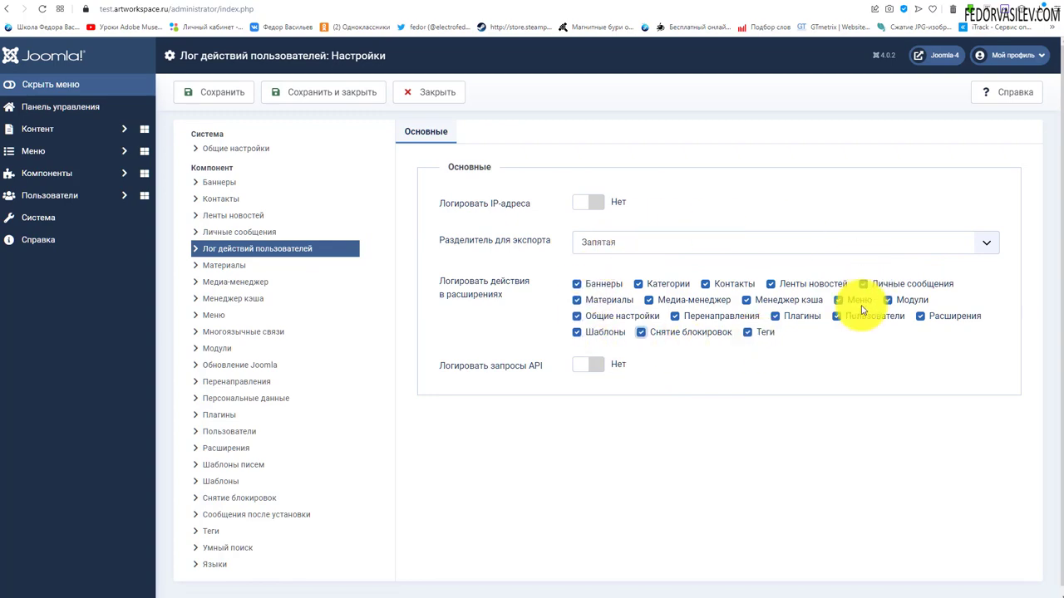
click(437, 92)
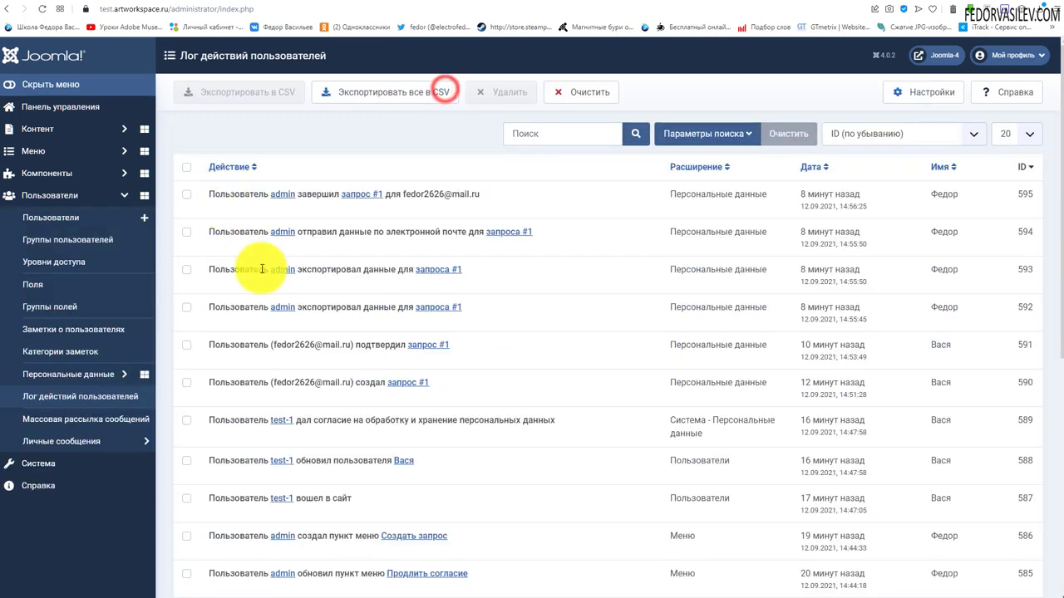
scroll(332, 349, down, 10)
scroll(298, 513, up, 10)
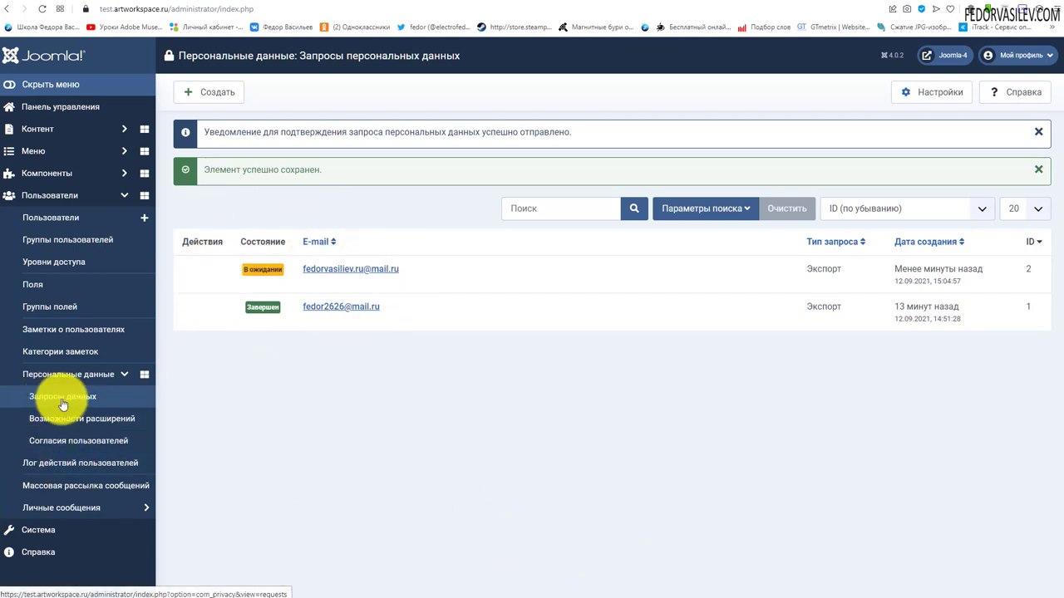
- Examine the e-mail and request type fields of a new personal data request, and cancel it without saving
click(215, 90)
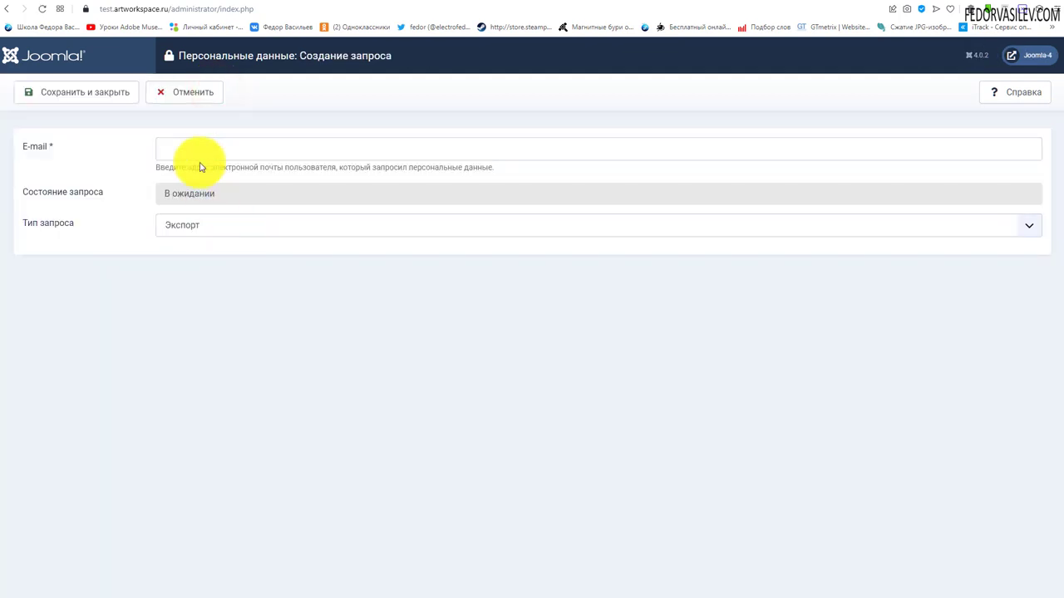
click(194, 147)
click(108, 147)
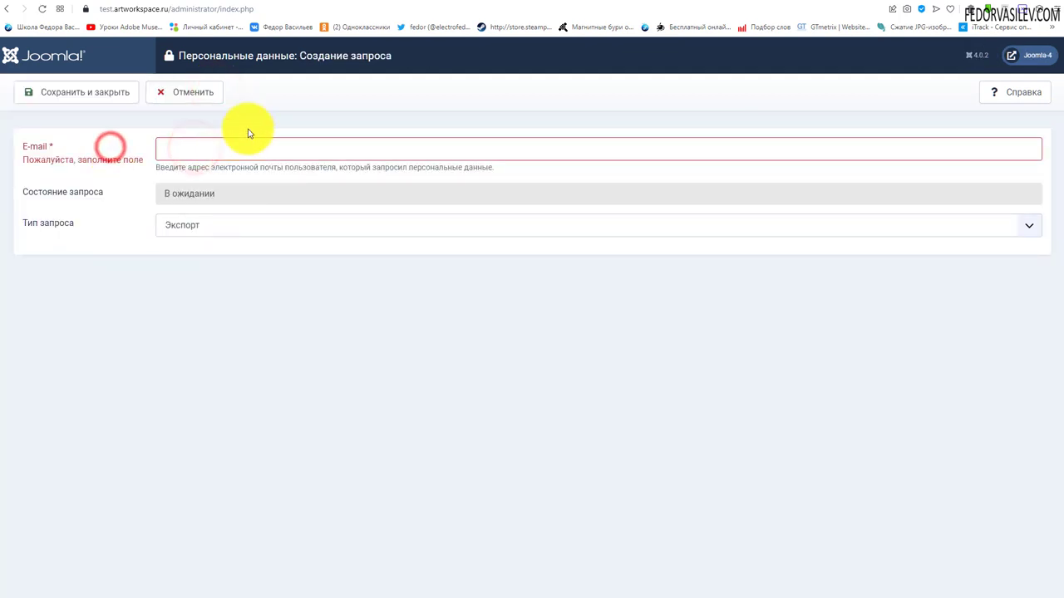
click(407, 86)
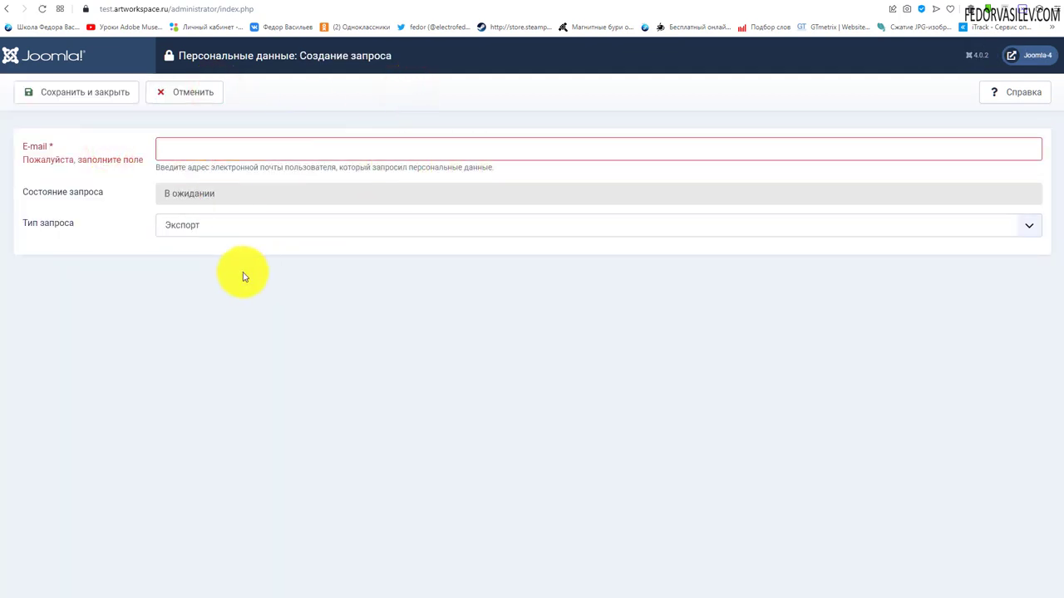
click(191, 224)
click(130, 224)
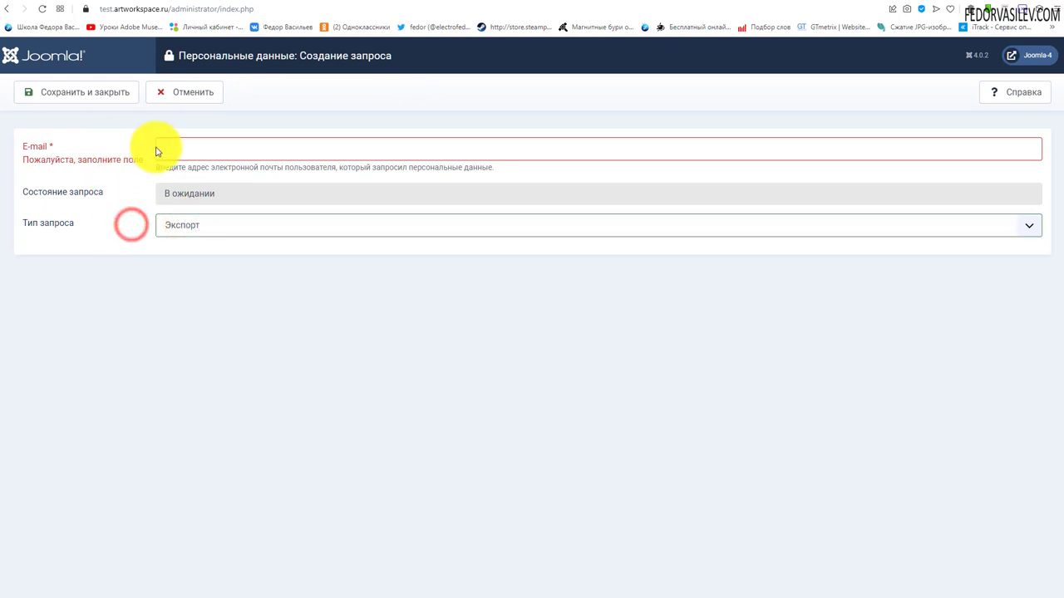
click(172, 93)
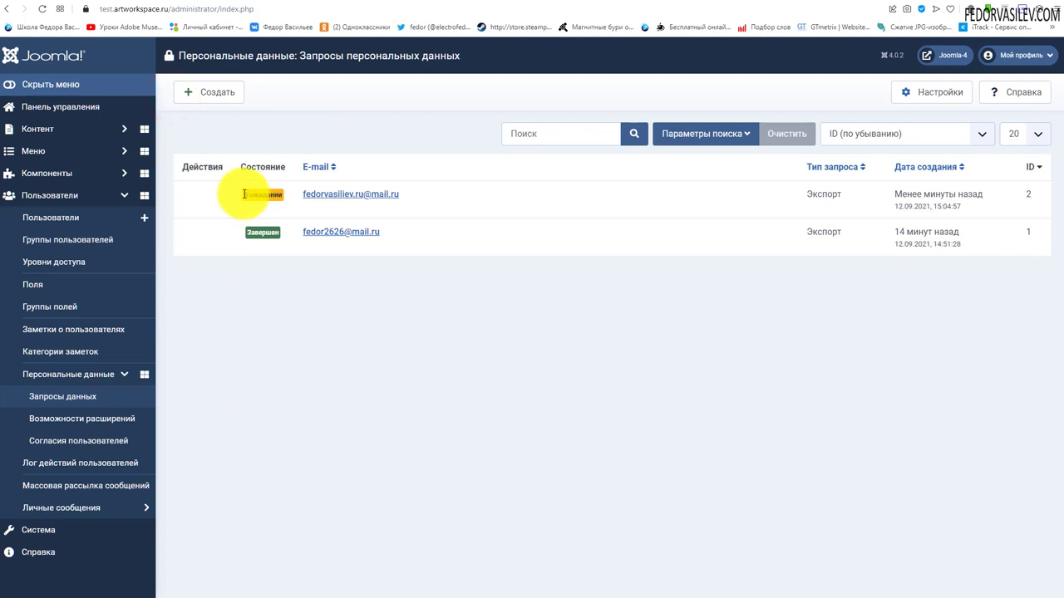
click(318, 315)
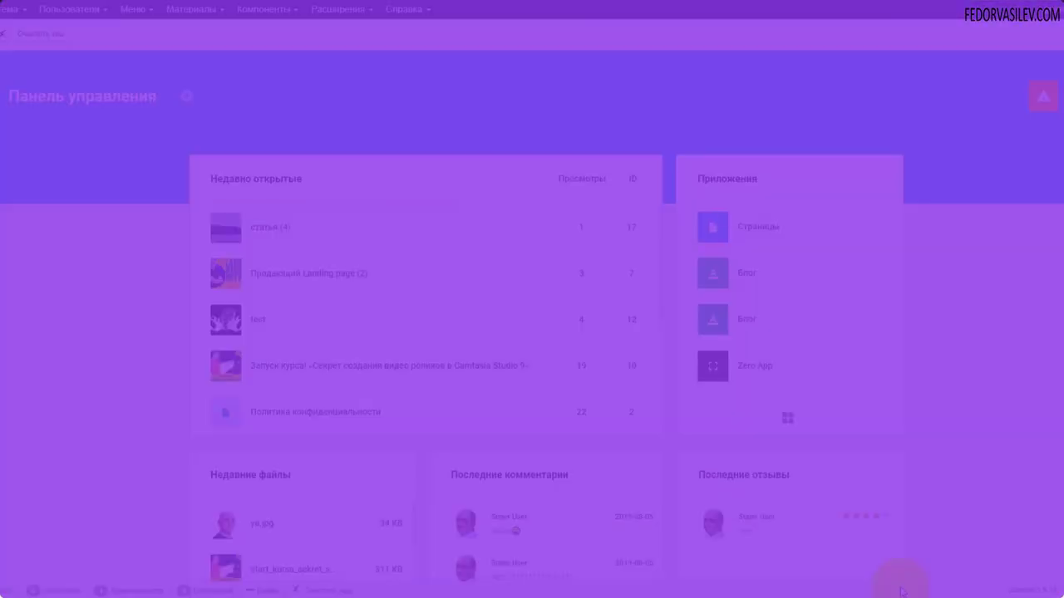
click(1054, 102)
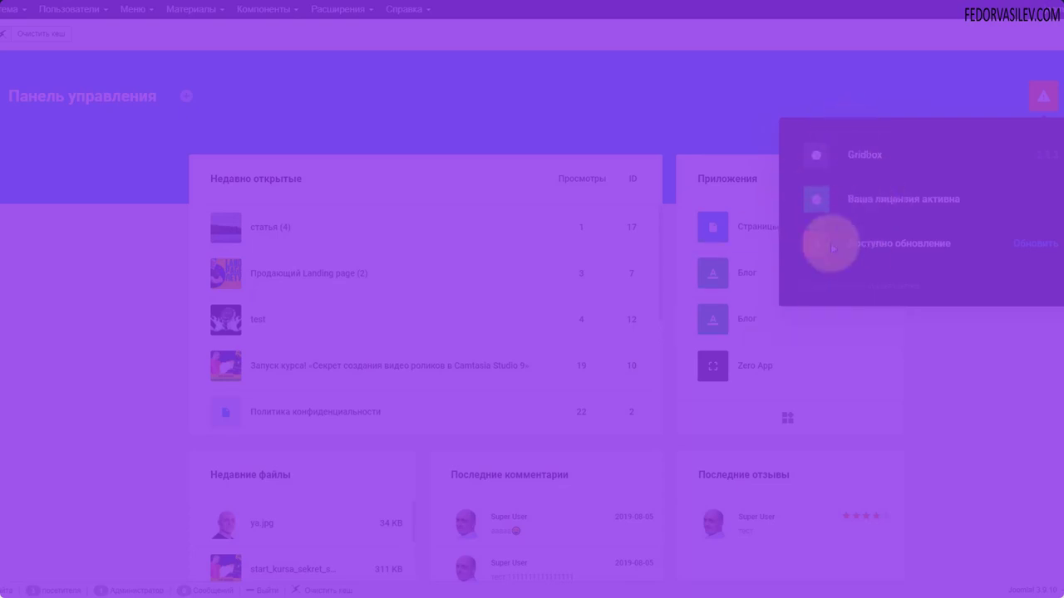
click(857, 166)
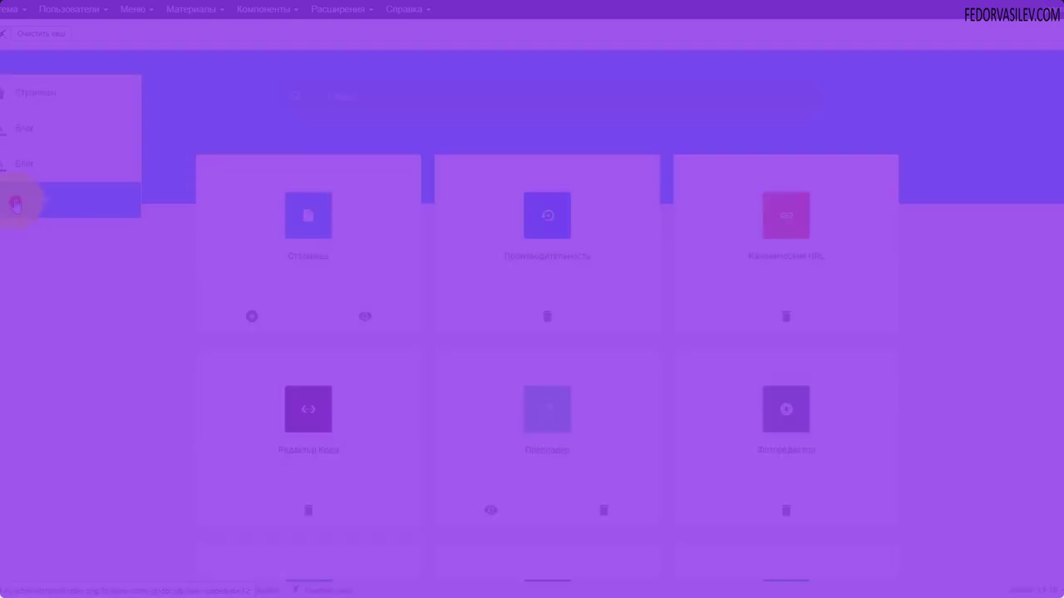
click(14, 201)
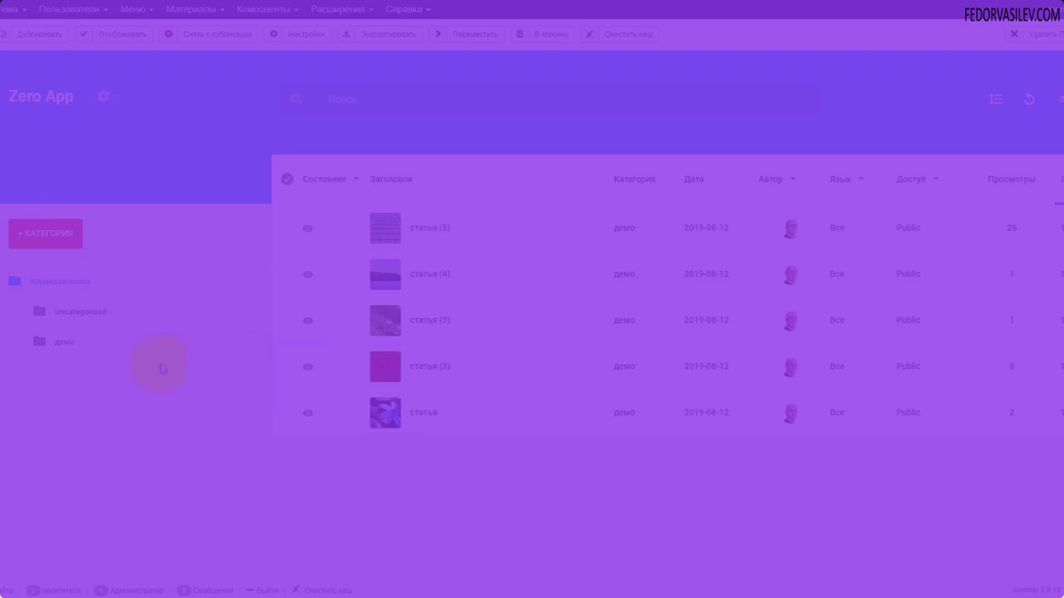
click(104, 98)
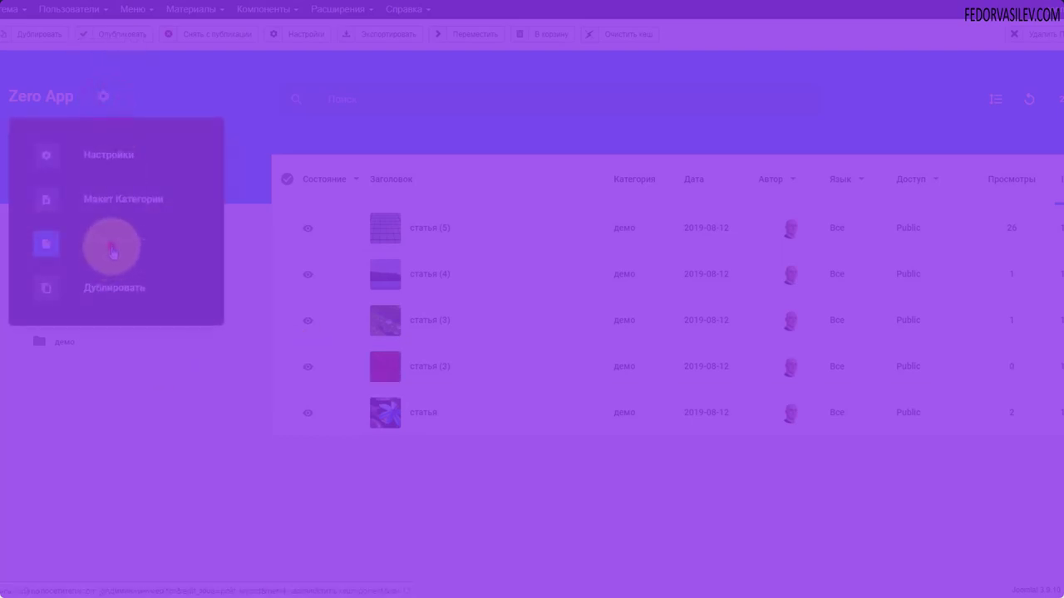